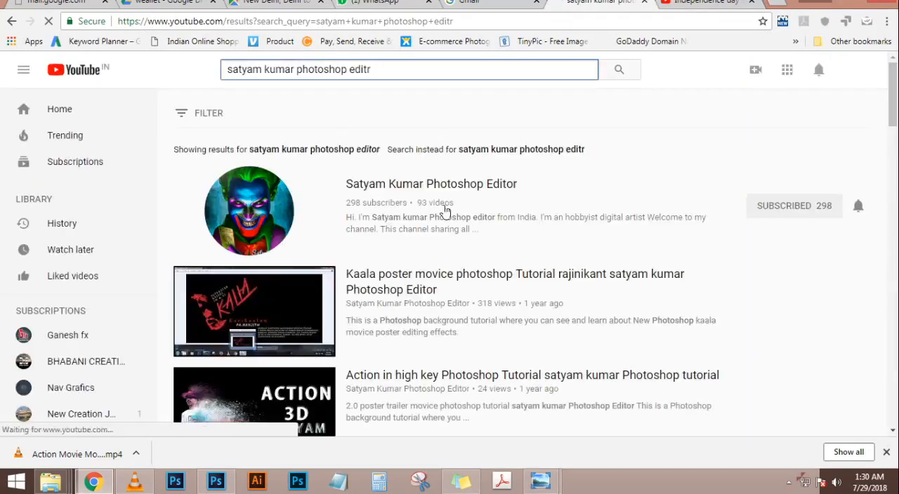
Open the Photoshop editor's channel from the search results and look over its uploads
{"action": "left_click", "coordinate": [452, 186]}
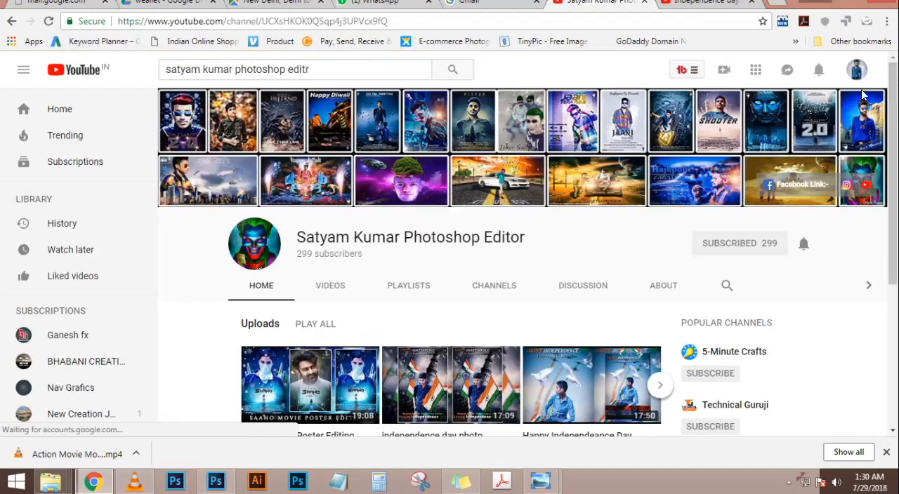
{"action": "scroll", "coordinate": [283, 243], "scroll_direction": "down", "scroll_amount": 3}
{"action": "scroll", "coordinate": [283, 243], "scroll_direction": "up", "scroll_amount": 3}
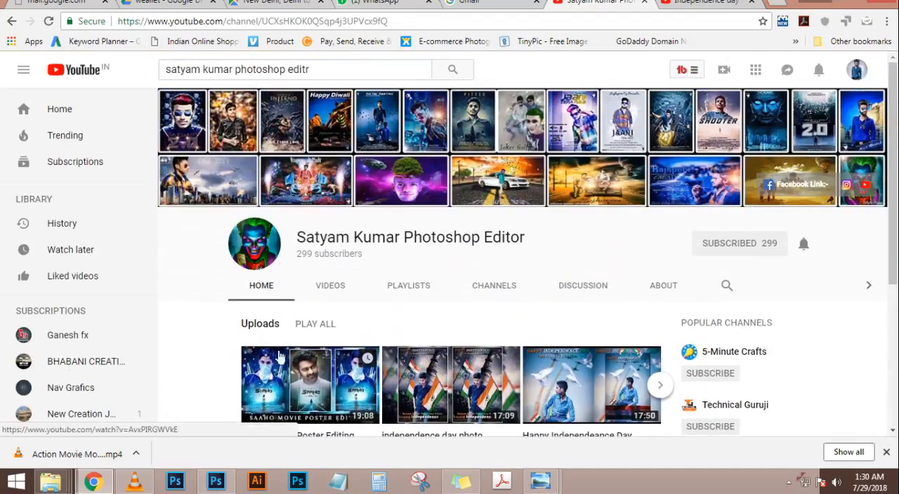
{"action": "scroll", "coordinate": [332, 335], "scroll_direction": "down", "scroll_amount": 3}
{"action": "scroll", "coordinate": [345, 342], "scroll_direction": "up", "scroll_amount": 3}
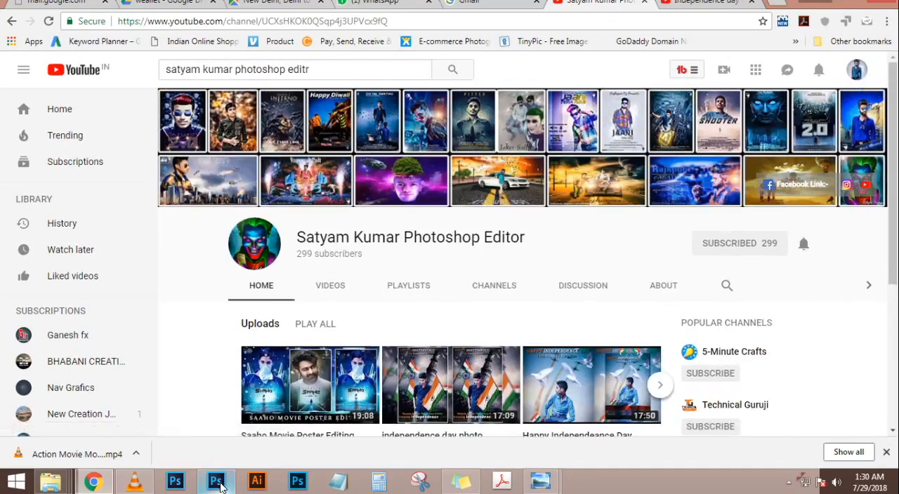
Switch to Photoshop with the DSC_7425.JPG cutout in view and activate the Move tool
{"action": "left_click", "coordinate": [217, 484]}
{"action": "scroll", "coordinate": [390, 225], "scroll_direction": "down", "scroll_amount": 7}
{"action": "scroll", "coordinate": [388, 225], "scroll_direction": "up", "scroll_amount": 7}
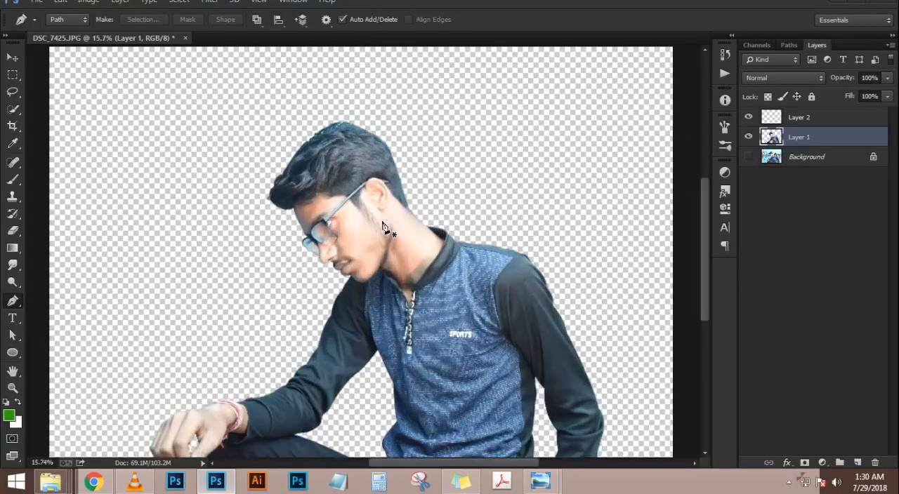
{"action": "scroll", "coordinate": [386, 224], "scroll_direction": "down", "scroll_amount": 2}
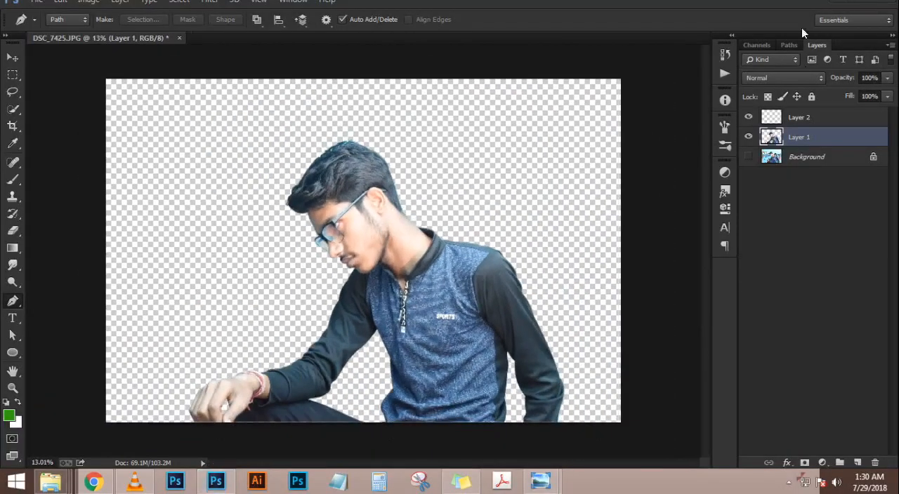
{"action": "left_click", "coordinate": [379, 219]}
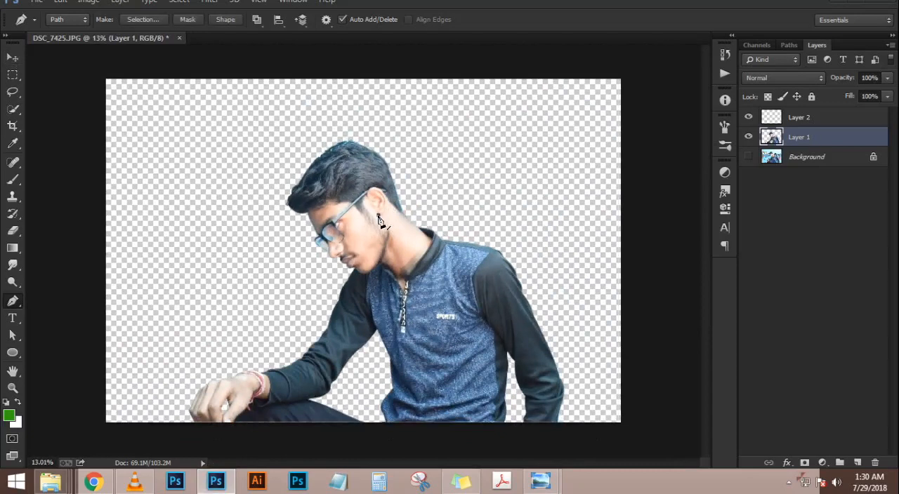
{"action": "left_click", "coordinate": [12, 57]}
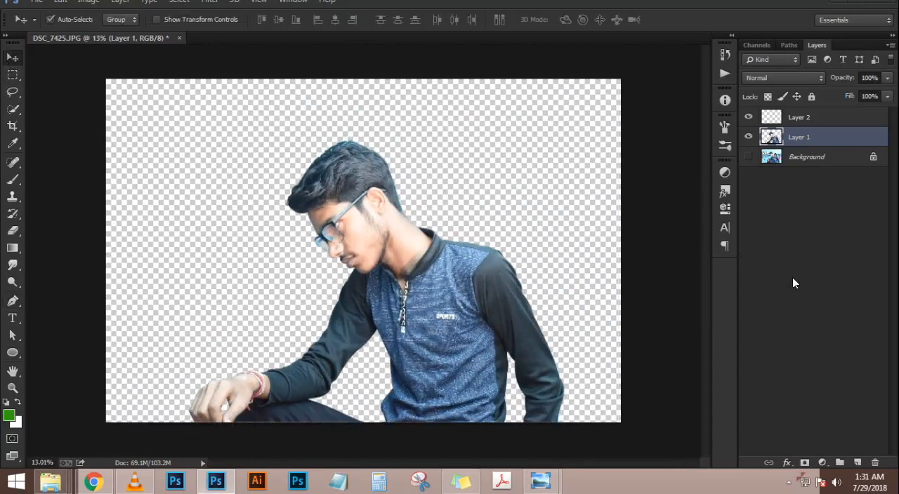
Add a Brightness/Contrast adjustment above Layer 1 with brightness -42 and slightly raised contrast
{"action": "left_click", "coordinate": [820, 465]}
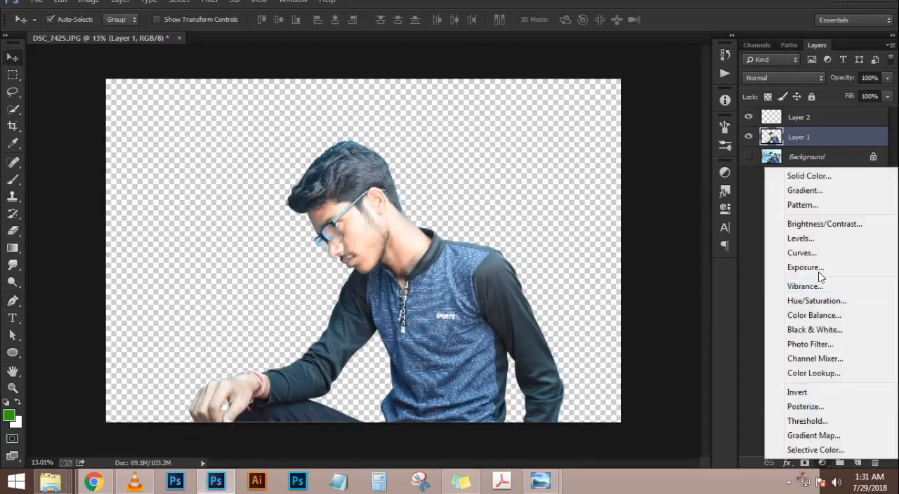
{"action": "left_click", "coordinate": [819, 171]}
{"action": "left_click_drag", "start_coordinate": [636, 234], "coordinate": [618, 233]}
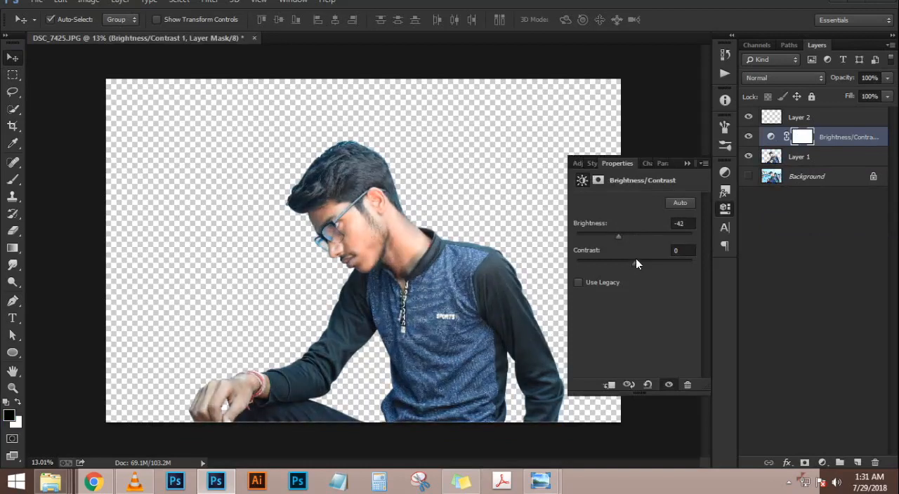
{"action": "mouse_move", "coordinate": [650, 263]}
{"action": "left_mouse_down"}
{"action": "mouse_move", "coordinate": [665, 265]}
{"action": "mouse_move", "coordinate": [628, 265]}
{"action": "mouse_move", "coordinate": [642, 265]}
{"action": "left_mouse_up"}
{"action": "left_click", "coordinate": [687, 163]}
{"action": "scroll", "coordinate": [423, 197], "scroll_direction": "up", "scroll_amount": 5}
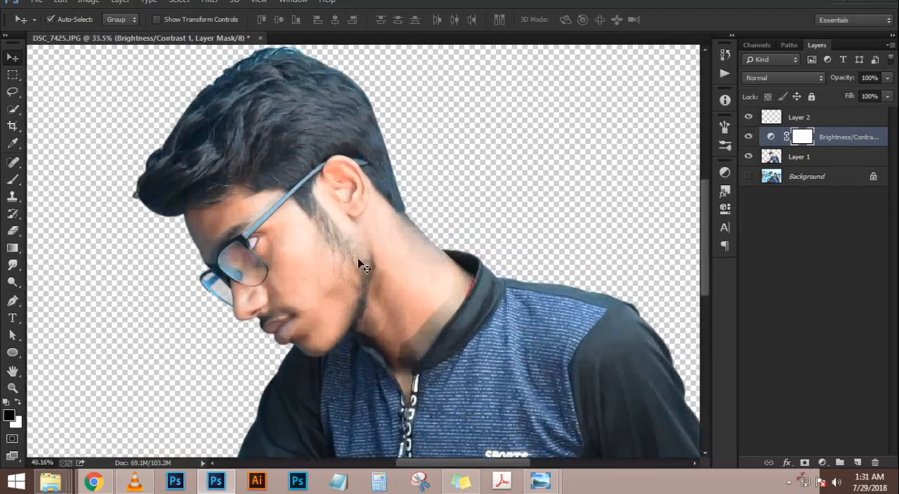
{"action": "scroll", "coordinate": [358, 260], "scroll_direction": "down", "scroll_amount": 5}
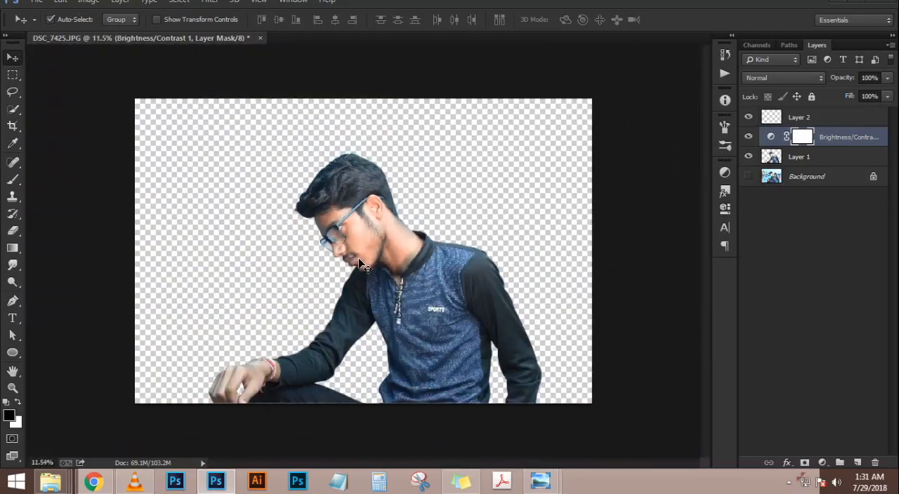
{"action": "scroll", "coordinate": [362, 258], "scroll_direction": "up", "scroll_amount": 2}
{"action": "scroll", "coordinate": [361, 258], "scroll_direction": "down", "scroll_amount": 1}
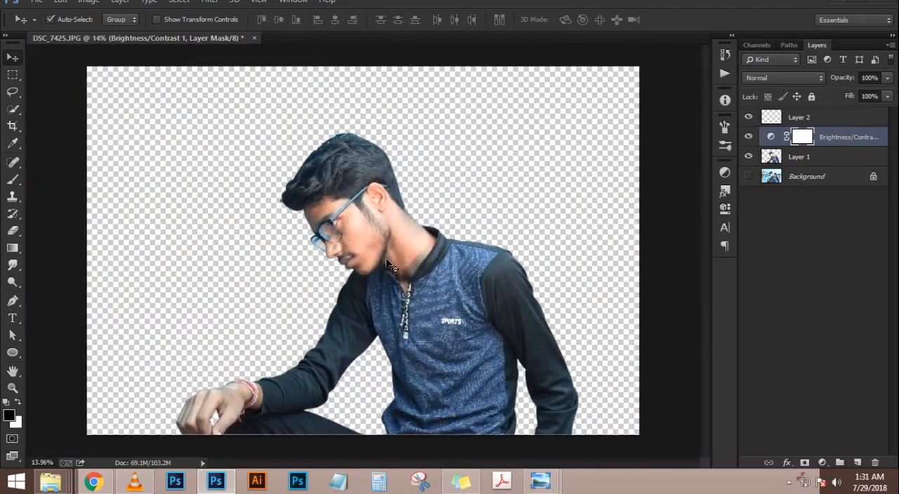
Move Layer 2 beneath Layer 1, try a green fill on it and undo the fill
{"action": "left_click_drag", "start_coordinate": [831, 118], "coordinate": [837, 168]}
{"action": "key", "text": "alt+BackSpace"}
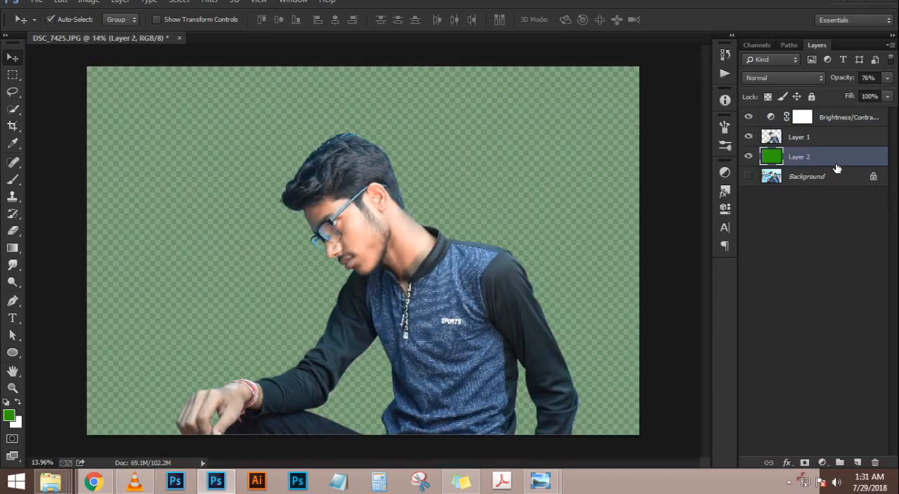
{"action": "key", "text": "ctrl+z"}
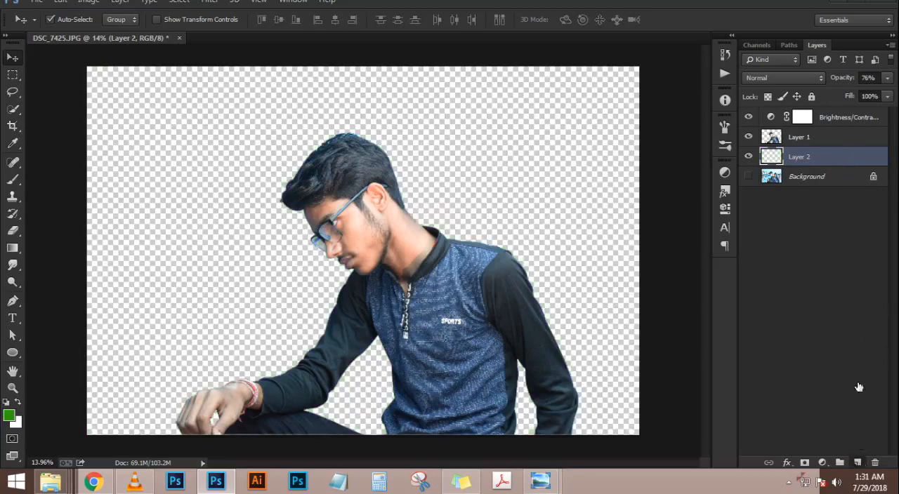
Add a new layer below Layer 2 and fill it with black as the backdrop
{"action": "left_click", "coordinate": [858, 463]}
{"action": "left_click_drag", "start_coordinate": [835, 160], "coordinate": [833, 182]}
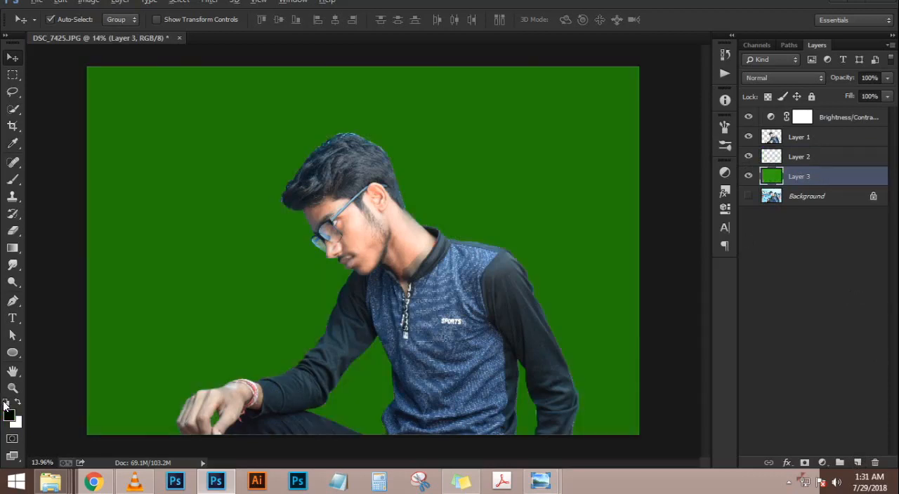
{"action": "key", "text": "alt+BackSpace"}
Try an enlarged Eraser beside the front tip of the hair while the black Layer 3 is active
{"action": "scroll", "coordinate": [217, 155], "scroll_direction": "up", "scroll_amount": 8}
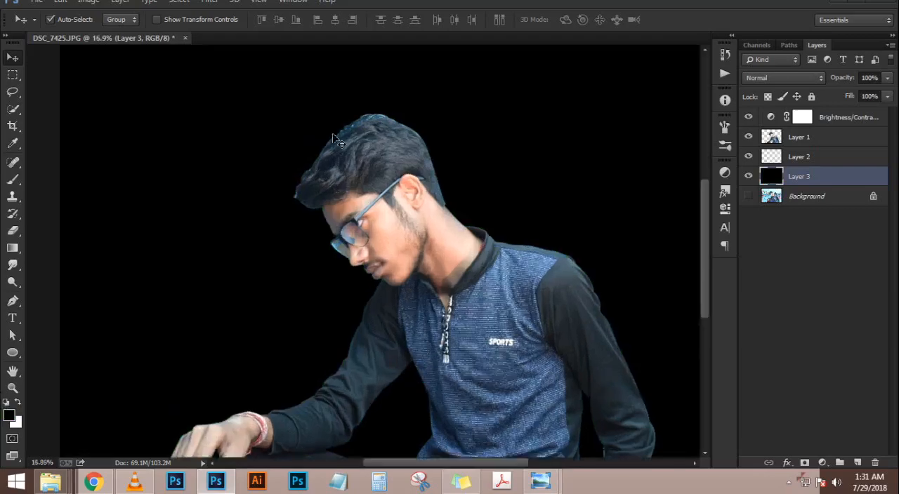
{"action": "key", "text": "e"}
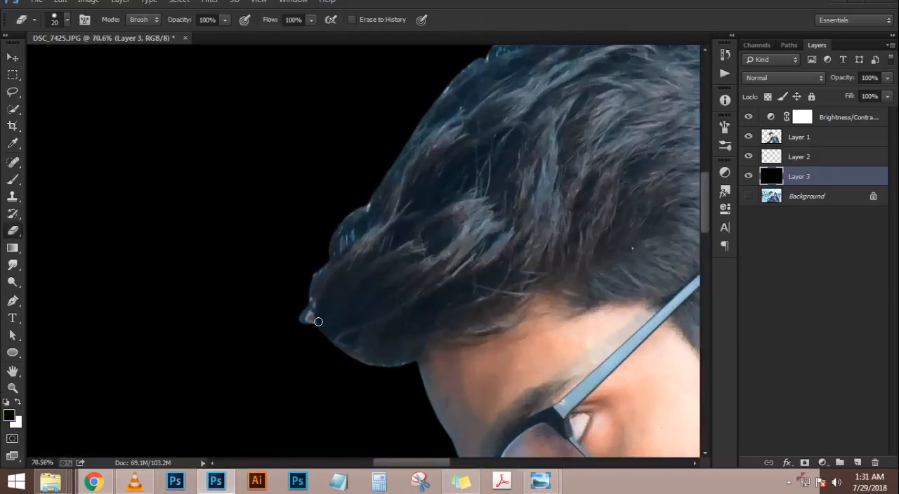
{"action": "key", "text": "bracketright"}
{"action": "key", "text": "bracketright"}
{"action": "key", "text": "bracketright"}
{"action": "key", "text": "bracketright"}
{"action": "left_click_drag", "start_coordinate": [274, 344], "coordinate": [268, 309]}
{"action": "key", "text": "ctrl+z"}
Erase the ragged outer edges of the hair on Layer 1 with a soft 150 px eraser
{"action": "left_click", "coordinate": [808, 144]}
{"action": "right_click", "coordinate": [301, 263]}
{"action": "double_click", "coordinate": [314, 352]}
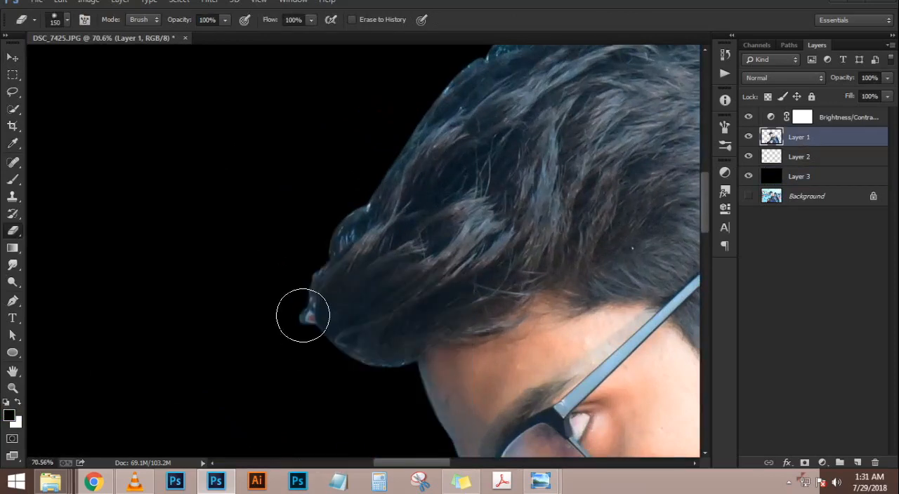
{"action": "mouse_move", "coordinate": [306, 220]}
{"action": "left_mouse_down"}
{"action": "mouse_move", "coordinate": [307, 243]}
{"action": "mouse_move", "coordinate": [329, 199]}
{"action": "mouse_move", "coordinate": [345, 201]}
{"action": "mouse_move", "coordinate": [427, 115]}
{"action": "mouse_move", "coordinate": [277, 281]}
{"action": "left_mouse_up"}
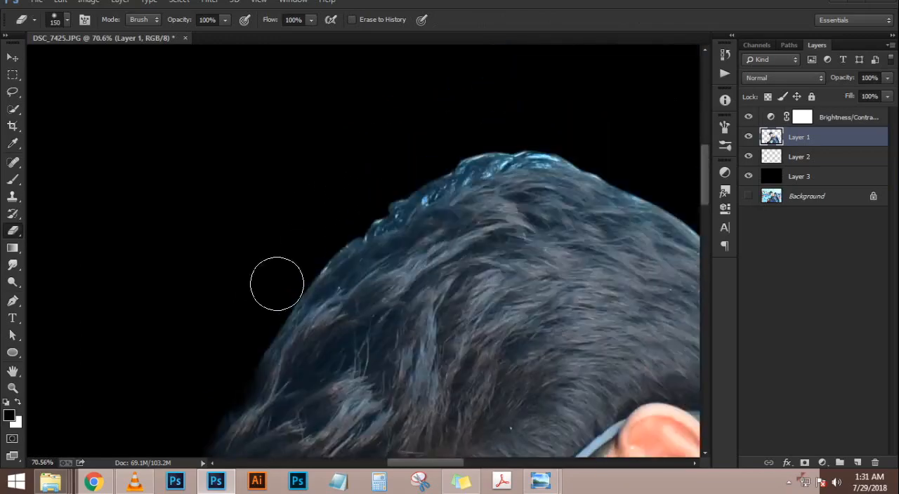
{"action": "mouse_move", "coordinate": [361, 194]}
{"action": "left_mouse_down"}
{"action": "mouse_move", "coordinate": [462, 142]}
{"action": "mouse_move", "coordinate": [512, 128]}
{"action": "mouse_move", "coordinate": [490, 139]}
{"action": "mouse_move", "coordinate": [464, 133]}
{"action": "mouse_move", "coordinate": [569, 131]}
{"action": "mouse_move", "coordinate": [600, 142]}
{"action": "mouse_move", "coordinate": [417, 154]}
{"action": "left_mouse_up"}
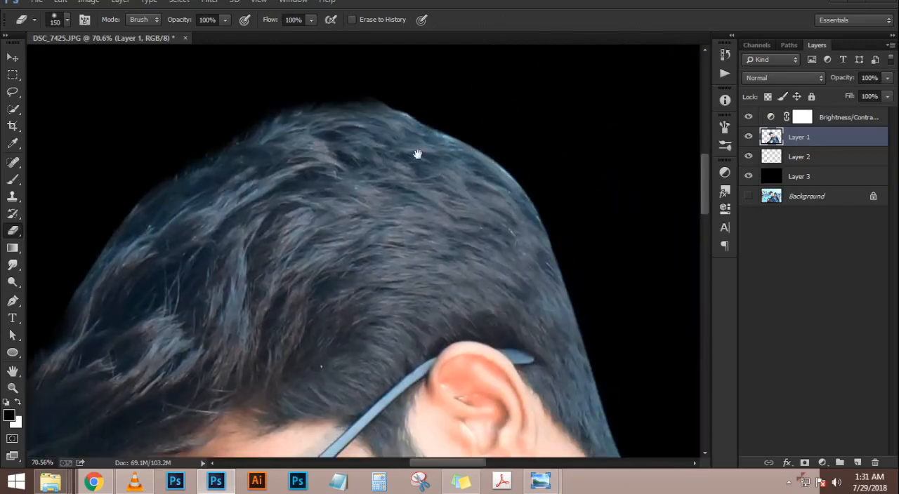
{"action": "scroll", "coordinate": [467, 158], "scroll_direction": "down", "scroll_amount": 12}
{"action": "scroll", "coordinate": [467, 156], "scroll_direction": "down", "scroll_amount": 3}
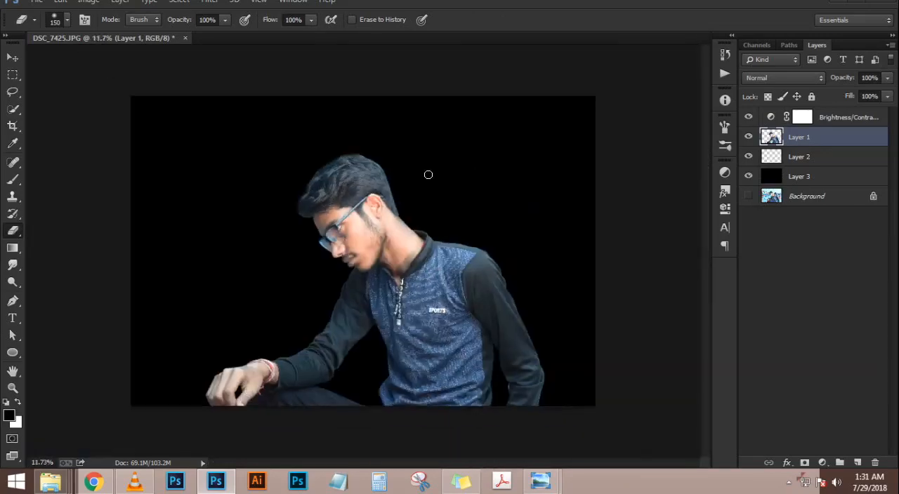
Try enlarging Layer 1 to about 118% and rotating it clockwise by about 10.5°
{"action": "left_click", "coordinate": [12, 60]}
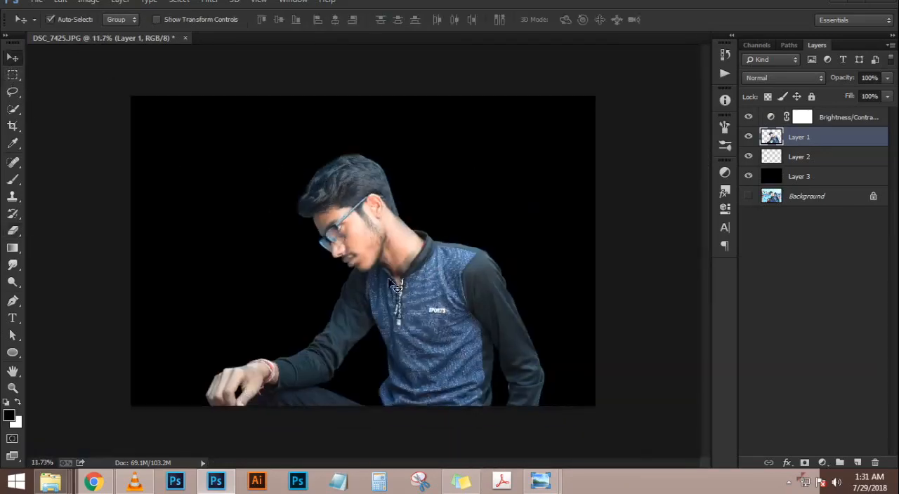
{"action": "scroll", "coordinate": [412, 298], "scroll_direction": "up", "scroll_amount": 2}
{"action": "key", "text": "ctrl+t"}
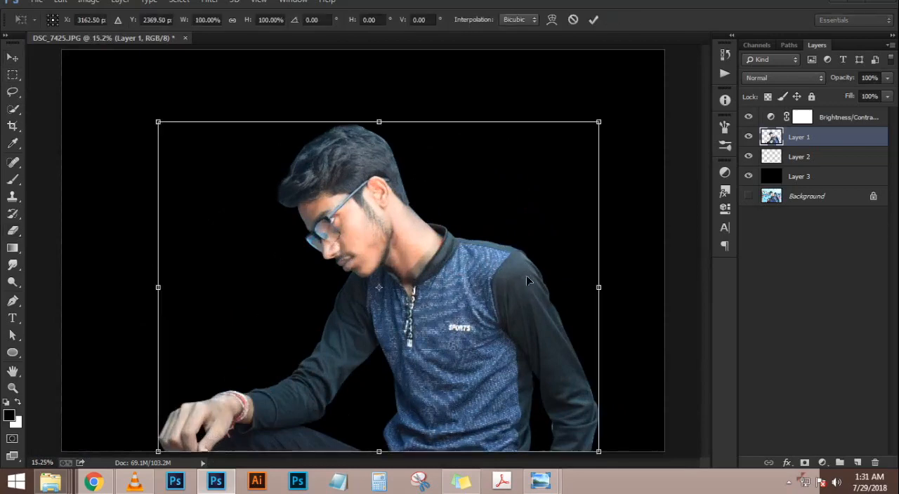
{"action": "left_click_drag", "start_coordinate": [602, 121], "coordinate": [665, 85]}
{"action": "left_click_drag", "start_coordinate": [381, 284], "coordinate": [393, 300]}
{"action": "left_click_drag", "start_coordinate": [665, 136], "coordinate": [681, 172]}
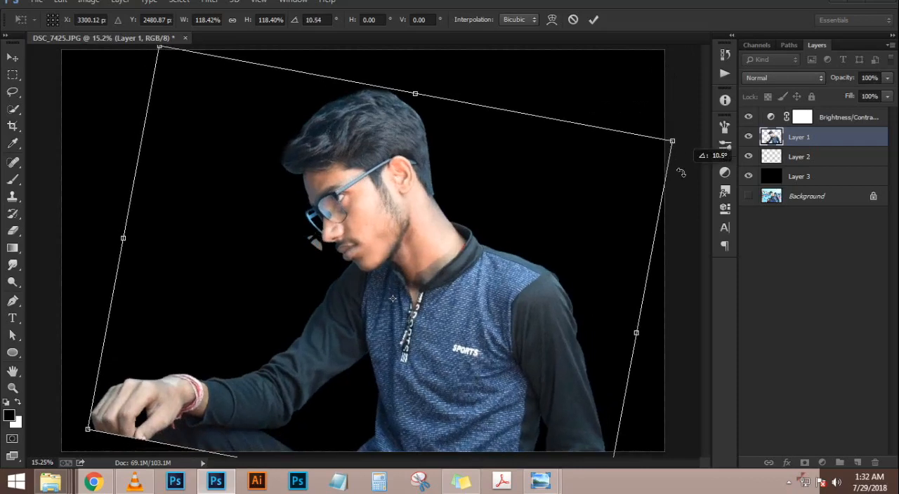
{"action": "left_click_drag", "start_coordinate": [439, 264], "coordinate": [479, 272]}
{"action": "key", "text": "Return"}
Try moving the leftover eyeglass fragment separately, and undo that move together with the subject's transform
{"action": "left_click_drag", "start_coordinate": [315, 243], "coordinate": [365, 254]}
{"action": "key", "text": "ctrl+alt+z"}
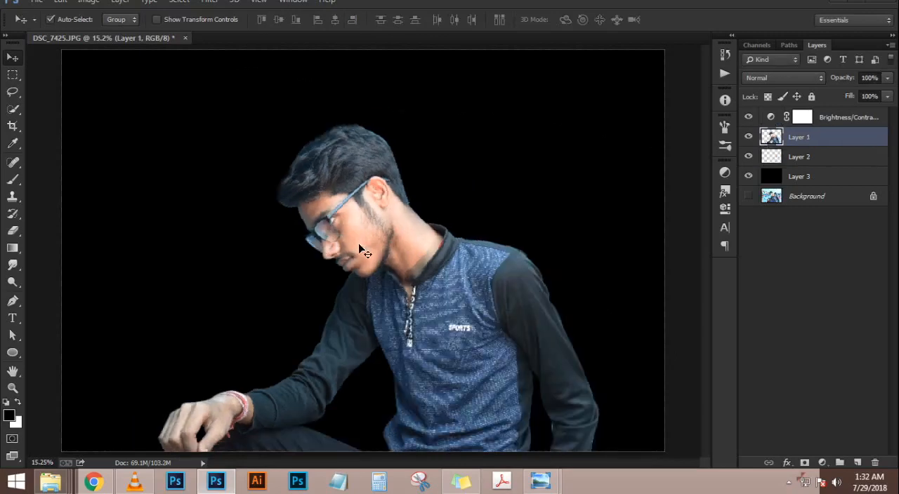
{"action": "key", "text": "ctrl+alt+z"}
{"action": "key", "text": "ctrl+alt+z"}
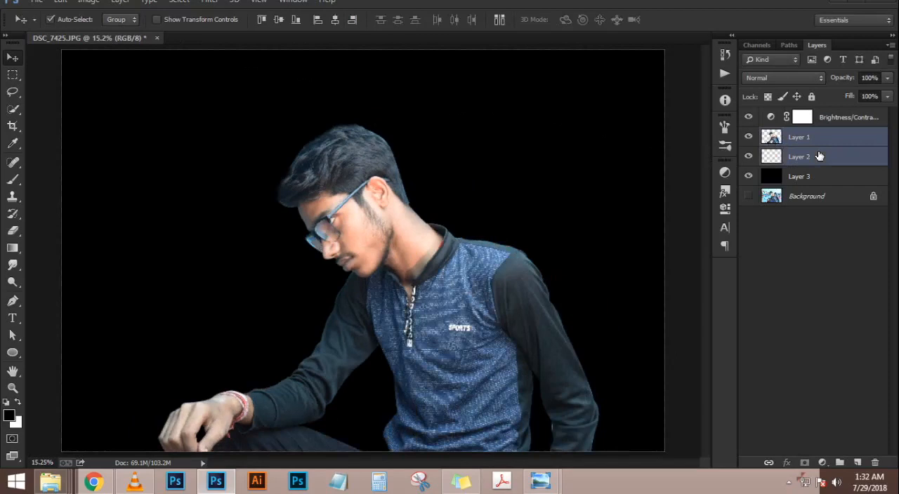
Merge Layer 2 with Layer 1, and scale the merged subject to 121.17% with a 9.3° rotation, shifted to the right
{"action": "key", "text": "ctrl+t"}
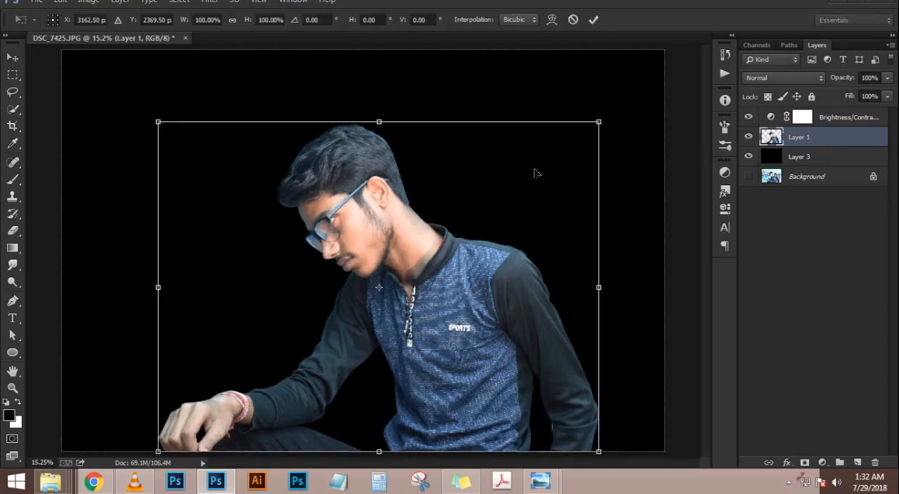
{"action": "left_click_drag", "start_coordinate": [615, 101], "coordinate": [621, 158]}
{"action": "left_click_drag", "start_coordinate": [482, 246], "coordinate": [504, 255]}
{"action": "left_click_drag", "start_coordinate": [655, 140], "coordinate": [659, 140]}
{"action": "left_click_drag", "start_coordinate": [156, 52], "coordinate": [166, 42]}
{"action": "left_click_drag", "start_coordinate": [424, 235], "coordinate": [434, 226]}
{"action": "key", "text": "Return"}
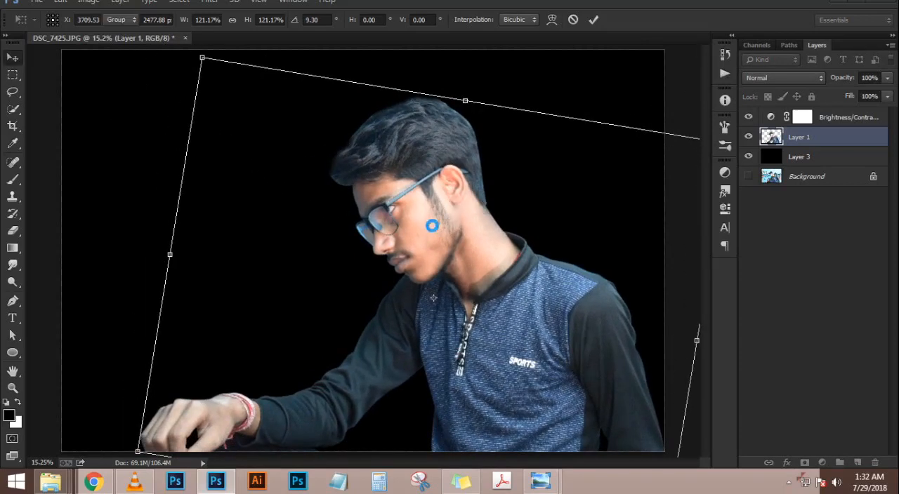
{"action": "scroll", "coordinate": [391, 125], "scroll_direction": "up", "scroll_amount": 3}
{"action": "scroll", "coordinate": [391, 125], "scroll_direction": "down", "scroll_amount": 2}
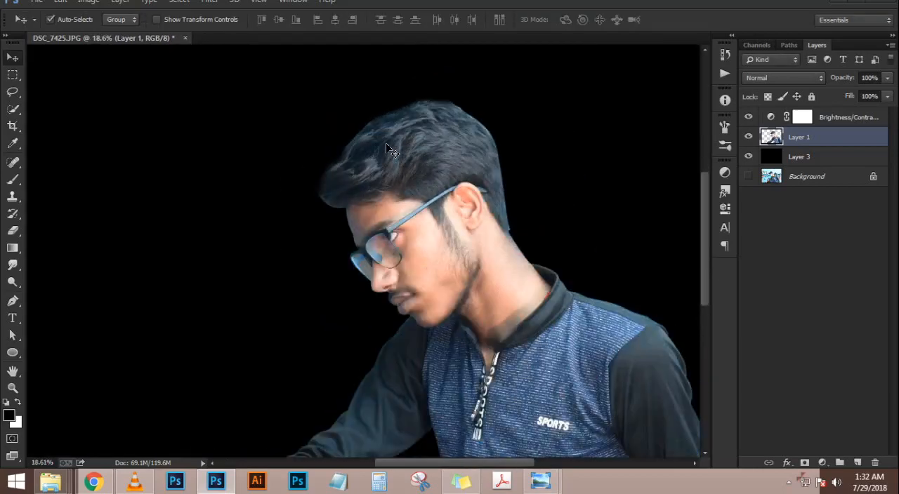
{"action": "scroll", "coordinate": [386, 143], "scroll_direction": "down", "scroll_amount": 1}
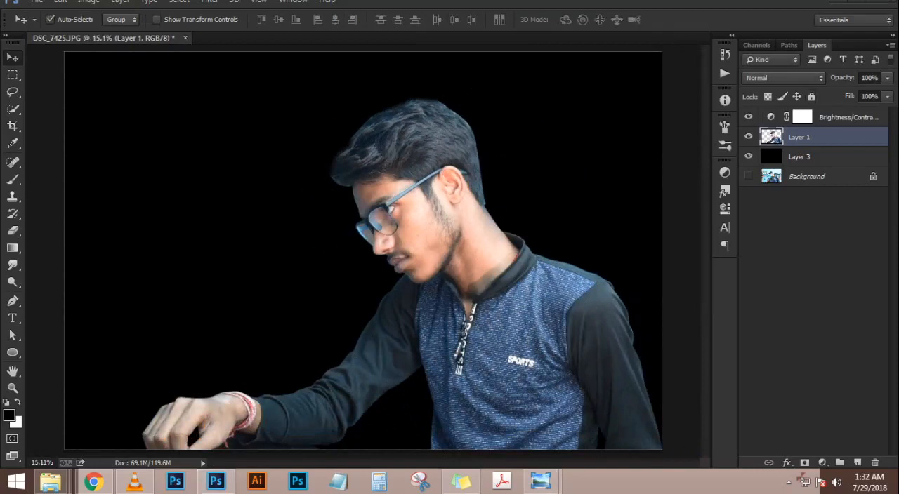
Add a new layer above Layer 1 and ready a 700 px Brush for painting on it
{"action": "left_click", "coordinate": [856, 462]}
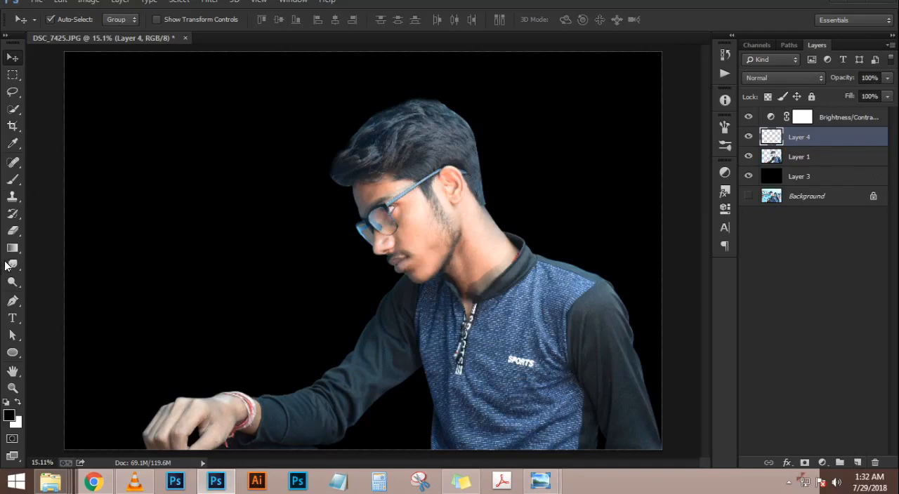
{"action": "key", "text": "b"}
{"action": "scroll", "coordinate": [485, 196], "scroll_direction": "up", "scroll_amount": 6}
{"action": "scroll", "coordinate": [485, 196], "scroll_direction": "down", "scroll_amount": 7}
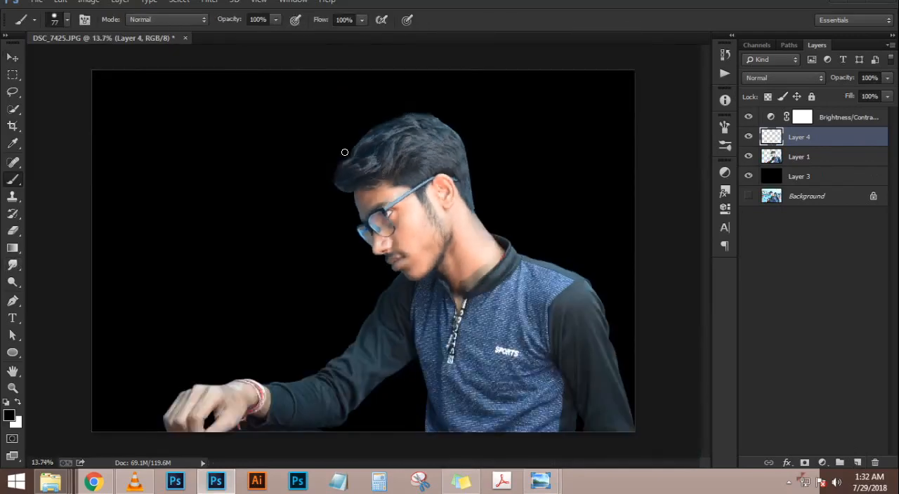
{"action": "left_click", "coordinate": [813, 157]}
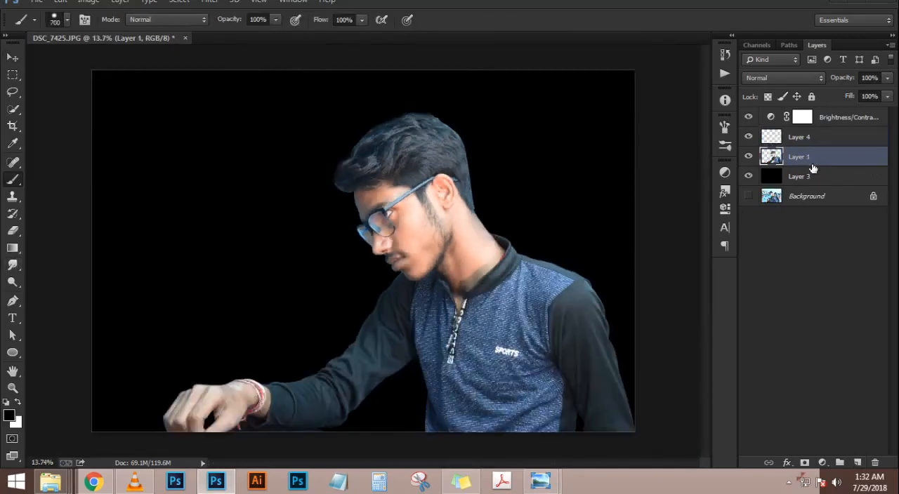
{"action": "left_click", "coordinate": [799, 141]}
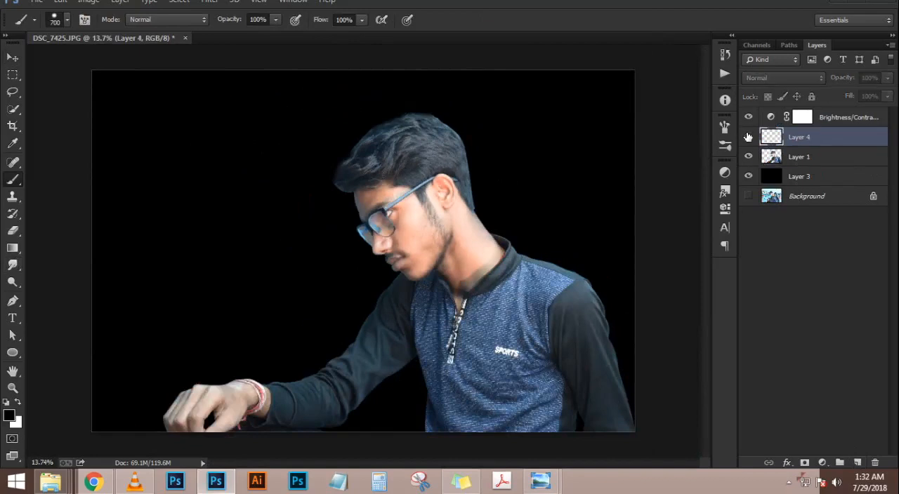
Load Layer 1's outline as a selection and set the foreground color to orange ff8920
{"action": "left_click", "coordinate": [773, 160], "text": "ctrl"}
{"action": "left_click", "coordinate": [8, 416]}
{"action": "left_click_drag", "start_coordinate": [680, 193], "coordinate": [693, 173]}
{"action": "left_click_drag", "start_coordinate": [730, 338], "coordinate": [731, 332]}
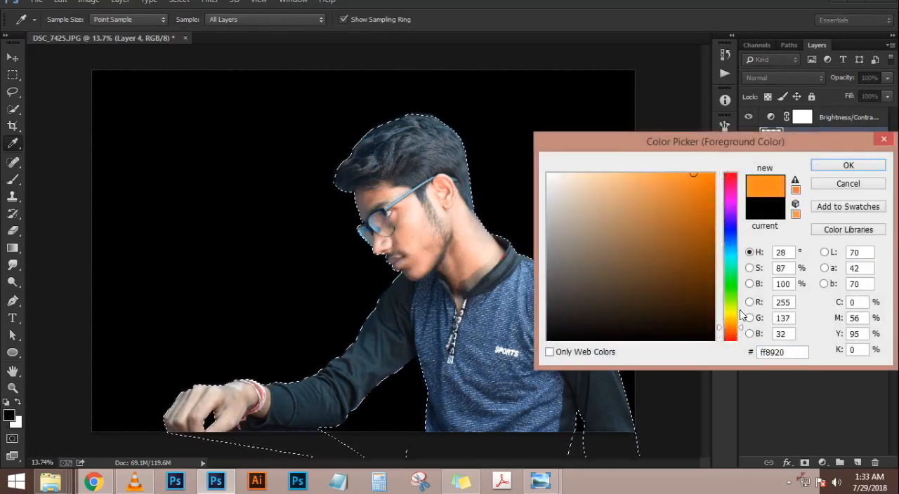
{"action": "left_click", "coordinate": [848, 165]}
Paint the subject's hair and face solid orange on Layer 4 with the 700 px Brush, inside the selection
{"action": "key", "text": "b"}
{"action": "scroll", "coordinate": [381, 150], "scroll_direction": "up", "scroll_amount": 3}
{"action": "mouse_move", "coordinate": [382, 151]}
{"action": "left_mouse_down"}
{"action": "mouse_move", "coordinate": [478, 123]}
{"action": "mouse_move", "coordinate": [275, 200]}
{"action": "mouse_move", "coordinate": [510, 170]}
{"action": "mouse_move", "coordinate": [503, 144]}
{"action": "mouse_move", "coordinate": [279, 159]}
{"action": "mouse_move", "coordinate": [261, 217]}
{"action": "mouse_move", "coordinate": [355, 220]}
{"action": "mouse_move", "coordinate": [497, 196]}
{"action": "mouse_move", "coordinate": [512, 217]}
{"action": "mouse_move", "coordinate": [406, 229]}
{"action": "mouse_move", "coordinate": [427, 227]}
{"action": "left_mouse_up"}
{"action": "key", "text": "ctrl+z"}
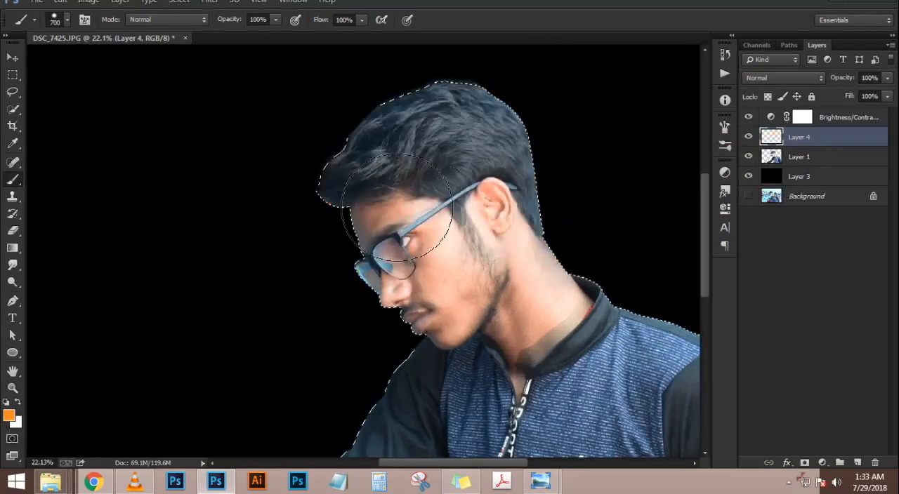
{"action": "scroll", "coordinate": [437, 219], "scroll_direction": "up", "scroll_amount": 3}
{"action": "right_click", "coordinate": [373, 187]}
{"action": "mouse_move", "coordinate": [288, 191]}
{"action": "left_mouse_down"}
{"action": "mouse_move", "coordinate": [579, 48]}
{"action": "mouse_move", "coordinate": [247, 161]}
{"action": "mouse_move", "coordinate": [566, 120]}
{"action": "mouse_move", "coordinate": [667, 176]}
{"action": "mouse_move", "coordinate": [673, 161]}
{"action": "mouse_move", "coordinate": [682, 211]}
{"action": "mouse_move", "coordinate": [351, 281]}
{"action": "mouse_move", "coordinate": [349, 349]}
{"action": "mouse_move", "coordinate": [415, 291]}
{"action": "mouse_move", "coordinate": [482, 287]}
{"action": "mouse_move", "coordinate": [492, 217]}
{"action": "mouse_move", "coordinate": [540, 143]}
{"action": "left_mouse_up"}
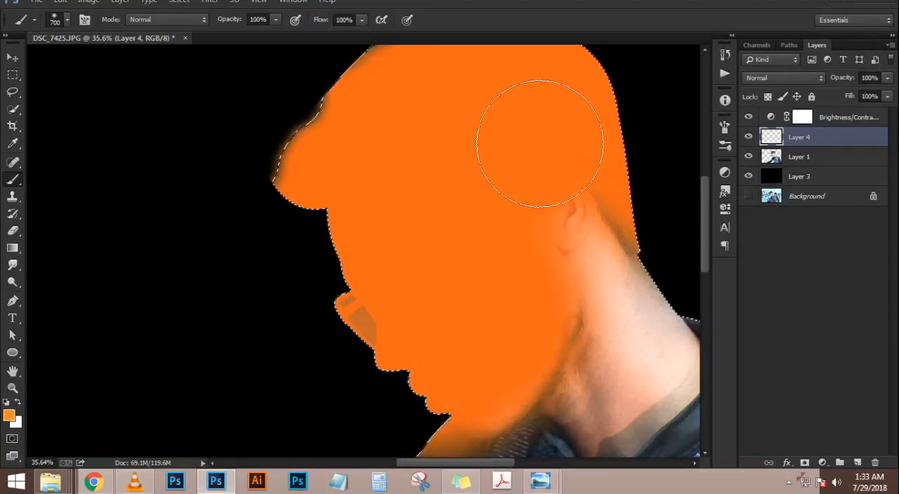
Erase the orange spill on the sleeve below the chin with the 150 px Eraser
{"action": "scroll", "coordinate": [368, 151], "scroll_direction": "down", "scroll_amount": 3}
{"action": "key", "text": "x"}
{"action": "key", "text": "e"}
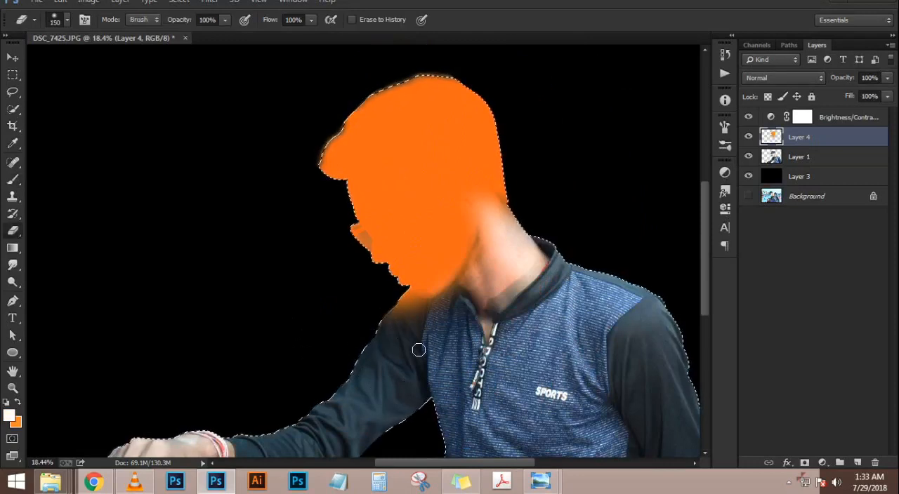
{"action": "left_click_drag", "start_coordinate": [378, 304], "coordinate": [354, 312]}
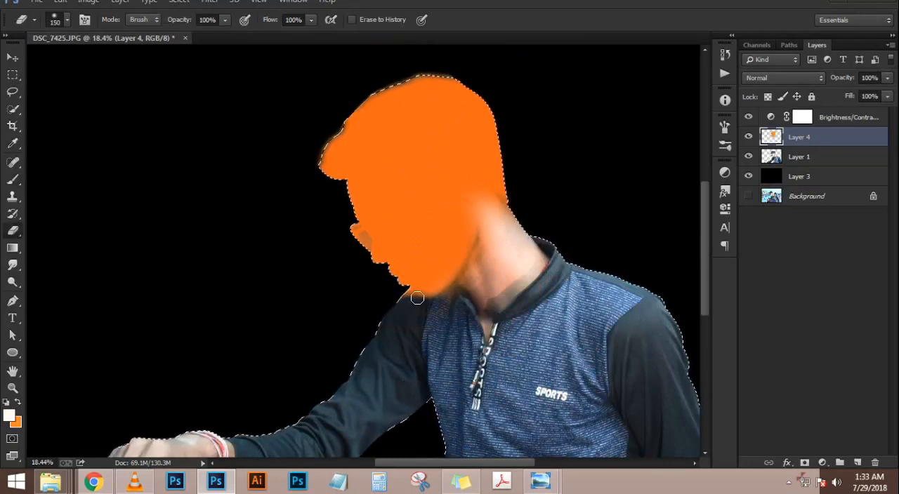
{"action": "scroll", "coordinate": [331, 248], "scroll_direction": "down", "scroll_amount": 1}
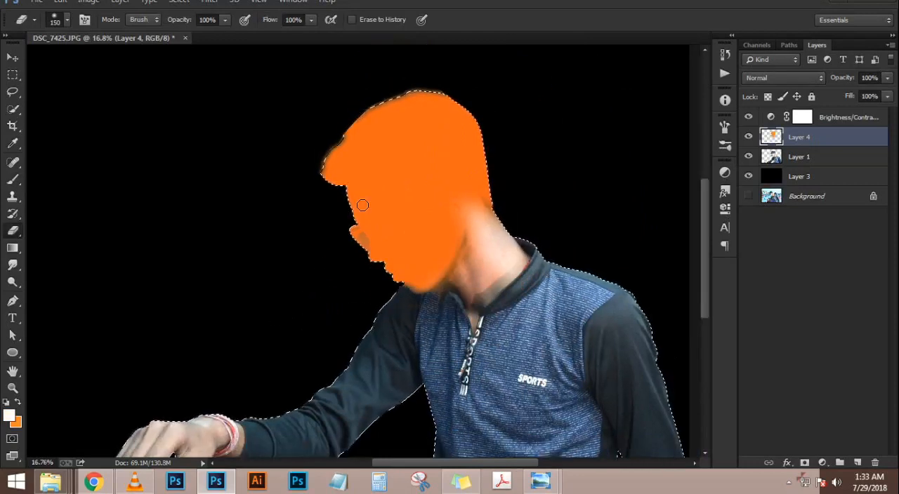
Enlarge the Brush to 1200 px and set the foreground color to green 00be16
{"action": "key", "text": "b"}
{"action": "scroll", "coordinate": [379, 180], "scroll_direction": "down", "scroll_amount": 7}
{"action": "scroll", "coordinate": [458, 366], "scroll_direction": "up", "scroll_amount": 3}
{"action": "scroll", "coordinate": [458, 366], "scroll_direction": "up", "scroll_amount": 4}
{"action": "key", "text": "bracketright"}
{"action": "key", "text": "bracketright"}
{"action": "key", "text": "bracketright"}
{"action": "key", "text": "bracketright"}
{"action": "key", "text": "bracketright"}
{"action": "key", "text": "x"}
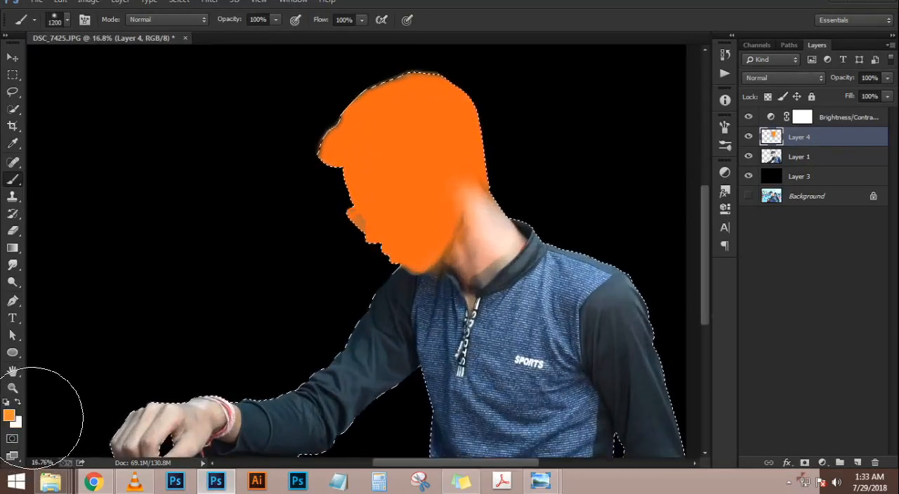
{"action": "left_click", "coordinate": [11, 417]}
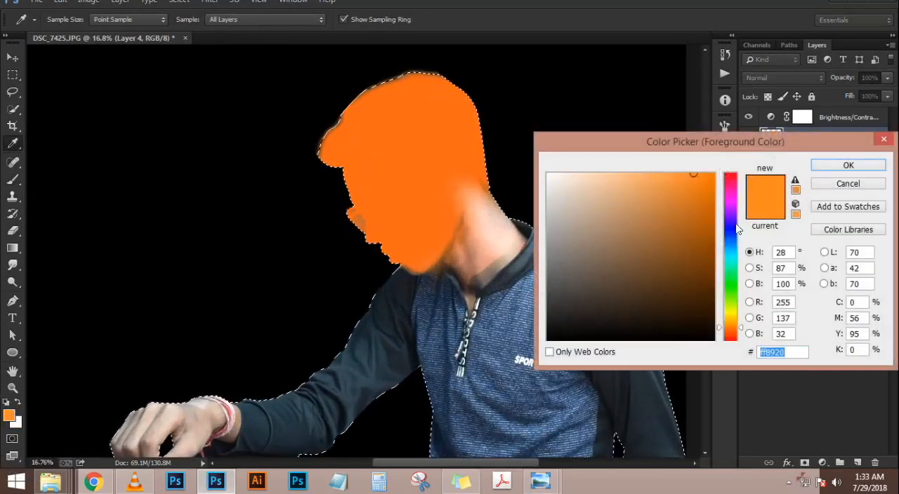
{"action": "left_click", "coordinate": [730, 281]}
{"action": "left_click", "coordinate": [711, 211]}
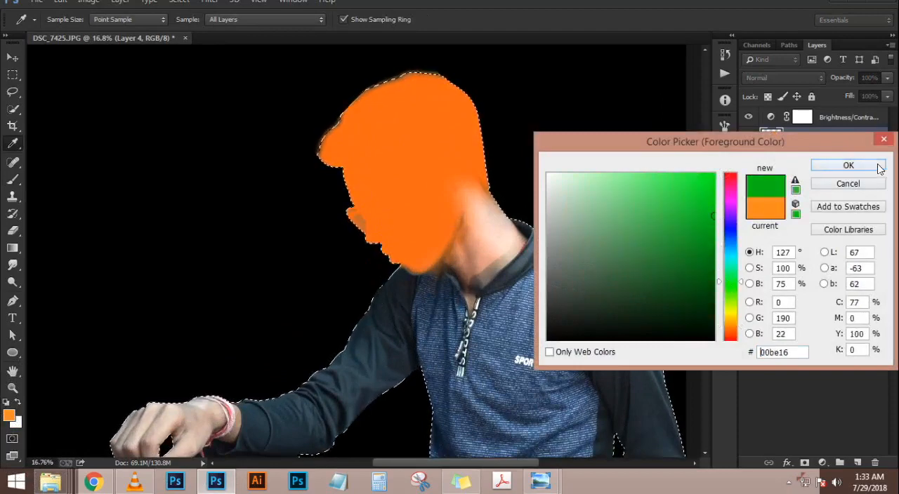
{"action": "left_click", "coordinate": [877, 165]}
Paint the lower shirt green on Layer 4, undoing the first stroke that also covers the forearm and hand, and clear the selection
{"action": "scroll", "coordinate": [511, 209], "scroll_direction": "down", "scroll_amount": 4}
{"action": "mouse_move", "coordinate": [573, 392]}
{"action": "left_mouse_down"}
{"action": "mouse_move", "coordinate": [352, 373]}
{"action": "mouse_move", "coordinate": [568, 372]}
{"action": "mouse_move", "coordinate": [291, 371]}
{"action": "mouse_move", "coordinate": [387, 380]}
{"action": "mouse_move", "coordinate": [115, 357]}
{"action": "left_mouse_up"}
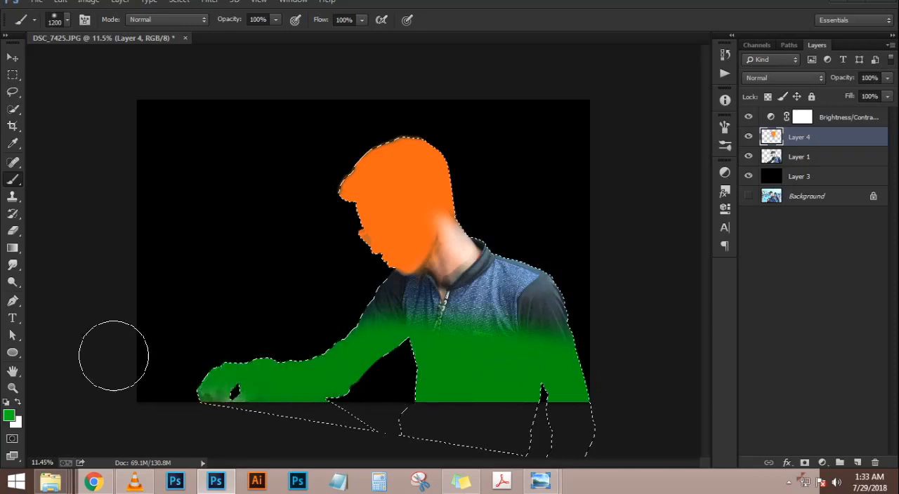
{"action": "key", "text": "ctrl+z"}
{"action": "mouse_move", "coordinate": [429, 377]}
{"action": "left_mouse_down"}
{"action": "mouse_move", "coordinate": [649, 396]}
{"action": "mouse_move", "coordinate": [443, 372]}
{"action": "mouse_move", "coordinate": [591, 381]}
{"action": "mouse_move", "coordinate": [430, 357]}
{"action": "mouse_move", "coordinate": [500, 357]}
{"action": "mouse_move", "coordinate": [546, 341]}
{"action": "mouse_move", "coordinate": [522, 341]}
{"action": "left_mouse_up"}
{"action": "key", "text": "ctrl+d"}
{"action": "scroll", "coordinate": [421, 237], "scroll_direction": "down", "scroll_amount": 4}
{"action": "scroll", "coordinate": [415, 234], "scroll_direction": "up", "scroll_amount": 5}
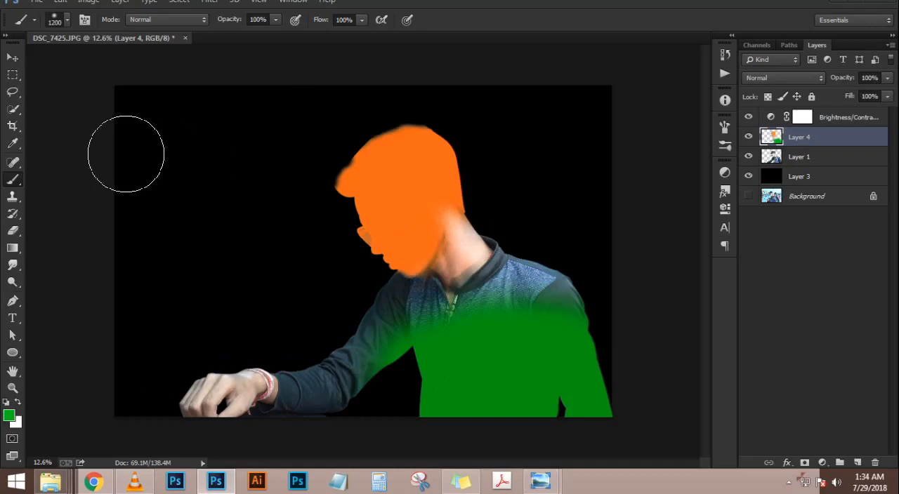
Erase the green on the bent arm and soften the orange around the mouth and chin with a 1000 px Eraser
{"action": "key", "text": "e"}
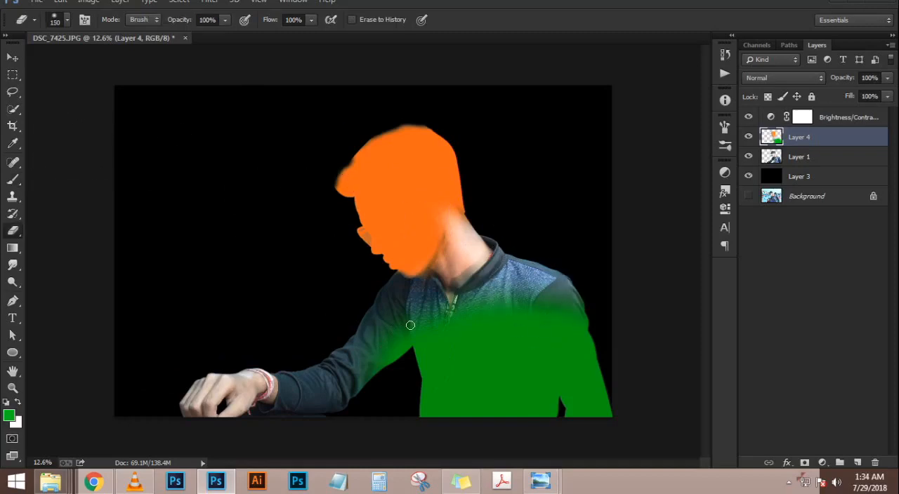
{"action": "key", "text": "bracketright"}
{"action": "key", "text": "bracketright"}
{"action": "left_click_drag", "start_coordinate": [377, 330], "coordinate": [375, 337]}
{"action": "mouse_move", "coordinate": [442, 299]}
{"action": "left_mouse_down"}
{"action": "mouse_move", "coordinate": [417, 281]}
{"action": "mouse_move", "coordinate": [419, 261]}
{"action": "left_mouse_up"}
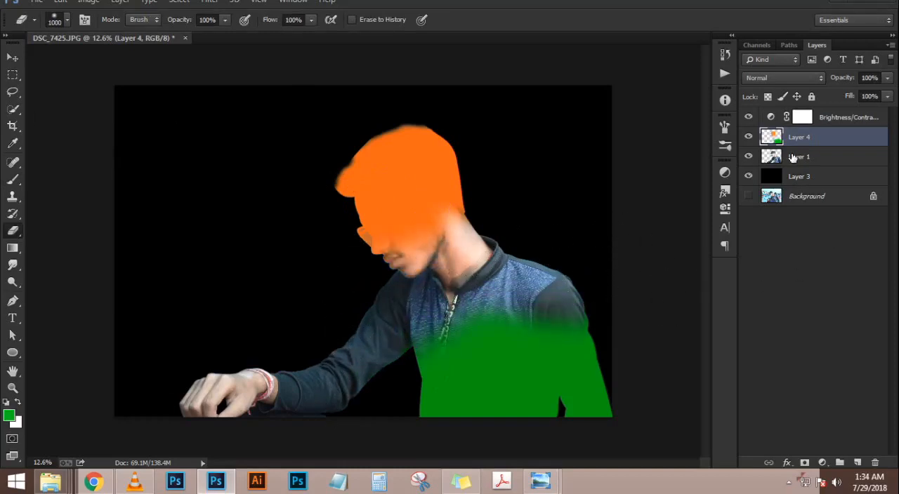
Return to the Brush with Layer 1's outline loaded as the selection, and undo the green stroke over the face
{"action": "key", "text": "b"}
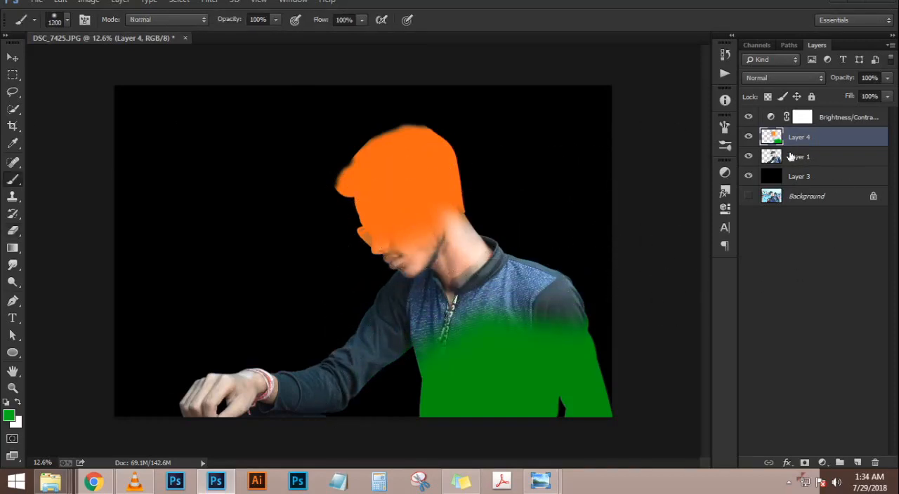
{"action": "left_click", "coordinate": [772, 138], "text": "ctrl"}
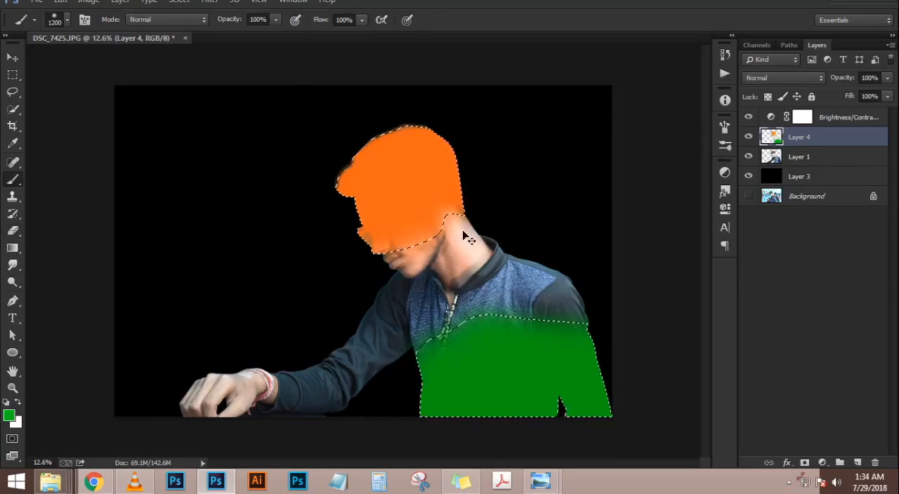
{"action": "key", "text": "ctrl+d"}
{"action": "left_click", "coordinate": [776, 161], "text": "ctrl"}
{"action": "mouse_move", "coordinate": [392, 201]}
{"action": "left_mouse_down"}
{"action": "mouse_move", "coordinate": [510, 203]}
{"action": "mouse_move", "coordinate": [425, 202]}
{"action": "mouse_move", "coordinate": [460, 211]}
{"action": "left_mouse_up"}
{"action": "key", "text": "ctrl+z"}
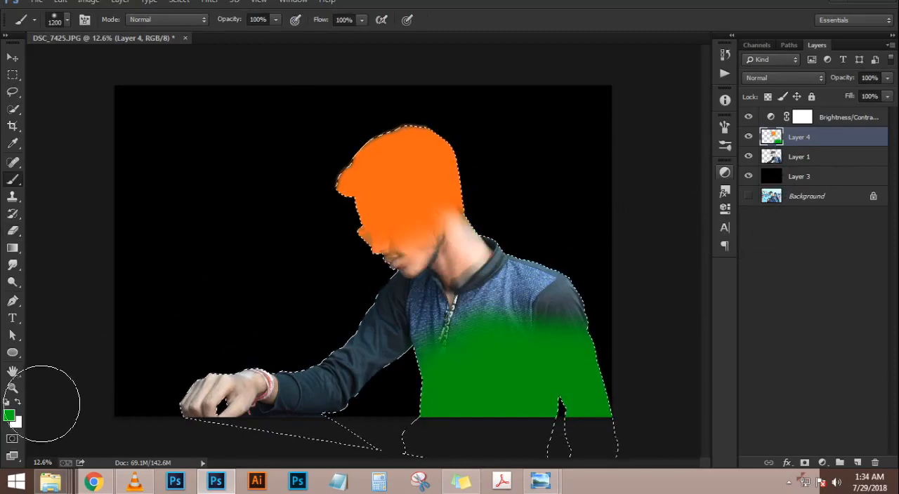
Set the foreground color to orange ff6716, paint it over the face and neck on Layer 4, and clear the selection
{"action": "left_click", "coordinate": [9, 417]}
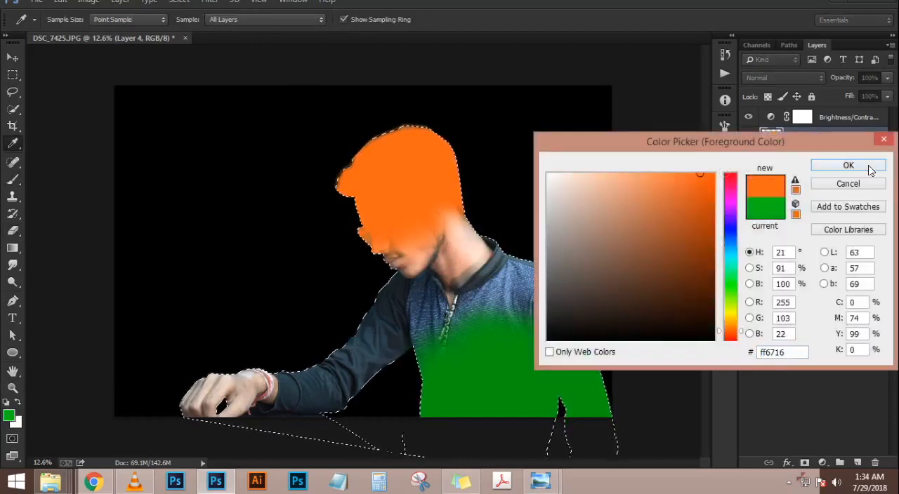
{"action": "left_click", "coordinate": [869, 167]}
{"action": "mouse_move", "coordinate": [426, 205]}
{"action": "left_mouse_down"}
{"action": "mouse_move", "coordinate": [389, 228]}
{"action": "mouse_move", "coordinate": [454, 189]}
{"action": "mouse_move", "coordinate": [425, 222]}
{"action": "left_mouse_up"}
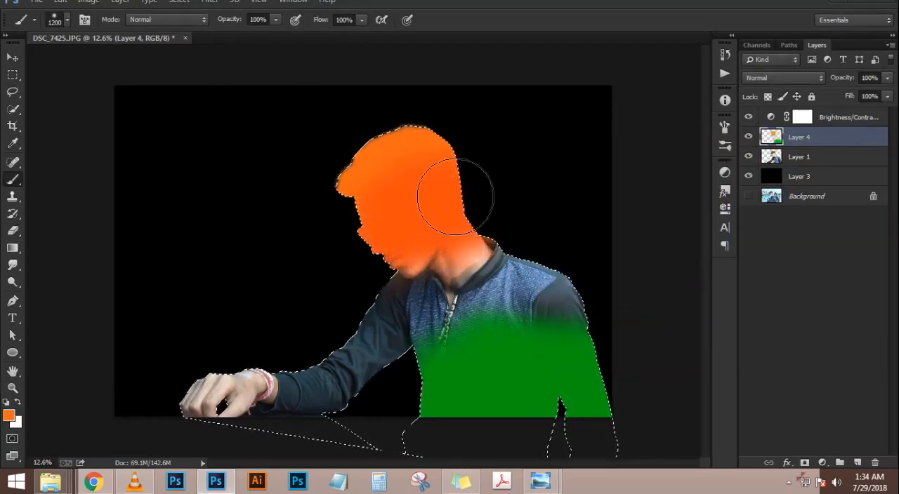
{"action": "key", "text": "ctrl+d"}
Try the blend modes on Layer 4 one after another, from Multiply through Overlay and Divide to Color
{"action": "left_click", "coordinate": [784, 78]}
{"action": "left_click", "coordinate": [785, 77]}
{"action": "key", "text": "Down"}
{"action": "key", "text": "Down"}
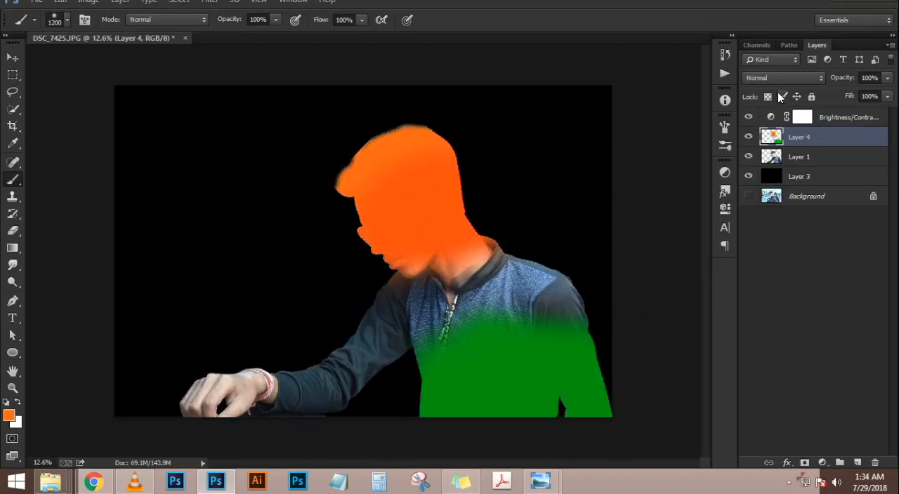
{"action": "key", "text": "Down"}
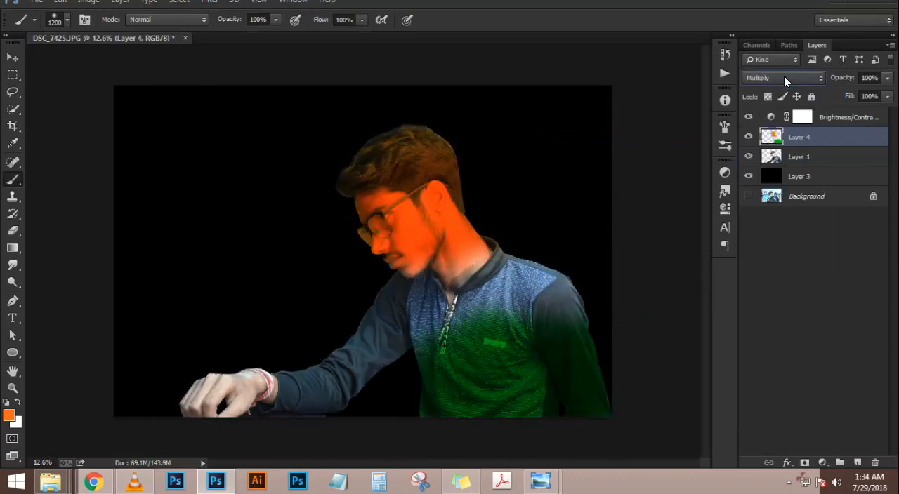
{"action": "key", "text": "Down"}
{"action": "key", "text": "Up"}
{"action": "key", "text": "Down"}
{"action": "key", "text": "Down"}
{"action": "key", "text": "Down"}
{"action": "key", "text": "Up"}
{"action": "key", "text": "Down"}
{"action": "key", "text": "Down"}
{"action": "key", "text": "Down"}
{"action": "key", "text": "Down"}
{"action": "key", "text": "Down"}
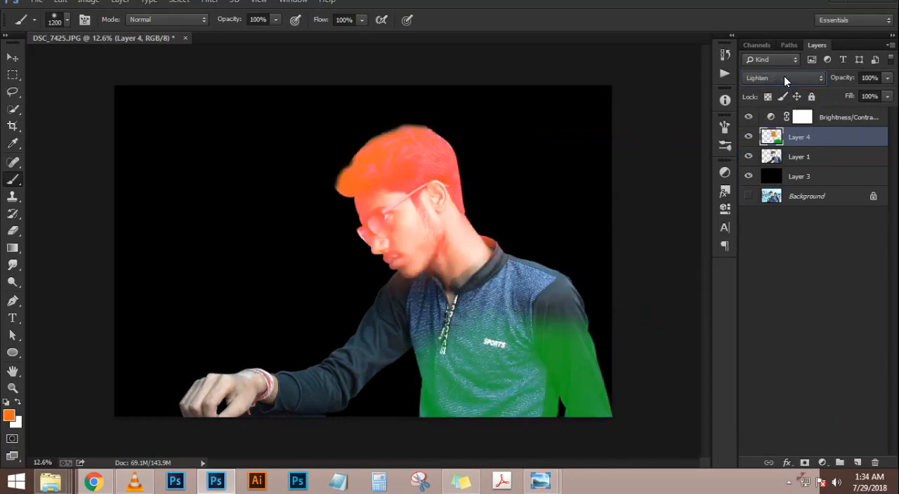
{"action": "key", "text": "Down"}
{"action": "key", "text": "Down"}
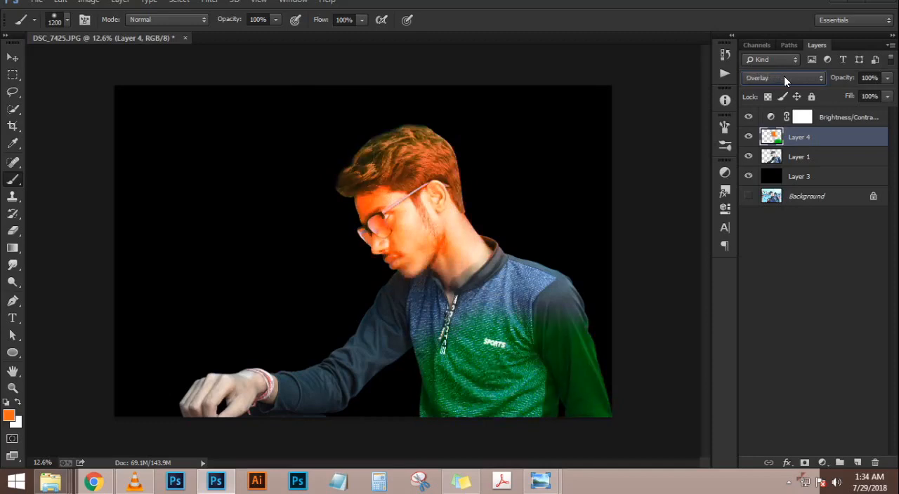
{"action": "key", "text": "Down"}
{"action": "key", "text": "Down"}
{"action": "key", "text": "Down"}
{"action": "key", "text": "Down"}
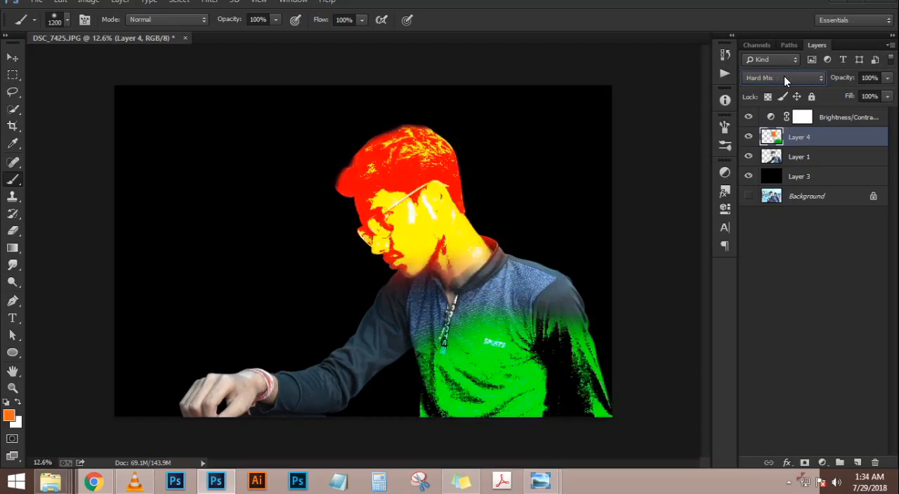
{"action": "key", "text": "Down"}
{"action": "key", "text": "Down"}
{"action": "key", "text": "Down"}
{"action": "key", "text": "Down"}
{"action": "key", "text": "Down"}
{"action": "key", "text": "Down"}
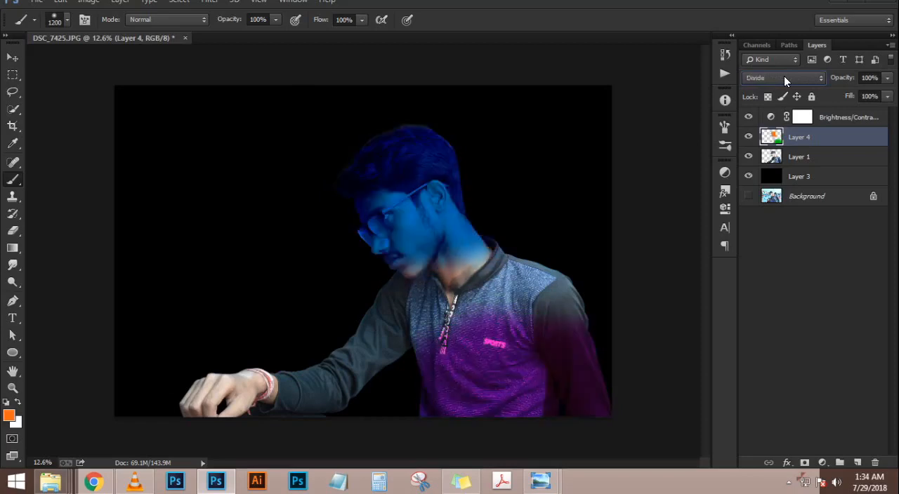
{"action": "key", "text": "Down"}
{"action": "key", "text": "Down"}
{"action": "key", "text": "Down"}
{"action": "key", "text": "Up"}
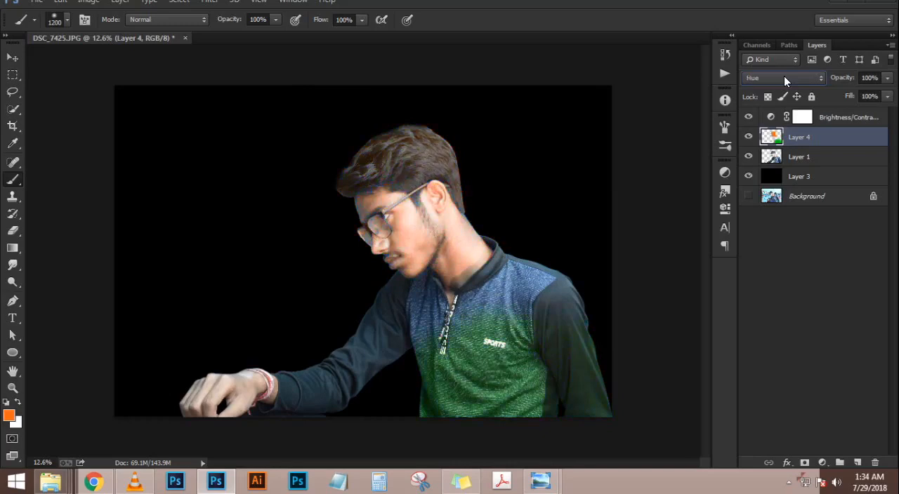
{"action": "key", "text": "Down"}
{"action": "key", "text": "Down"}
{"action": "key", "text": "Down"}
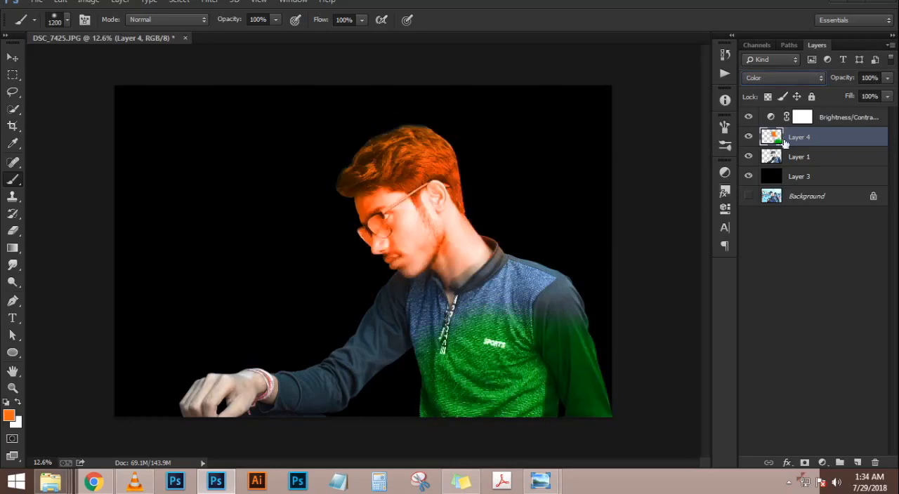
Reduce Layer 4's opacity to 88% and change its blend mode to Multiply
{"action": "left_click_drag", "start_coordinate": [842, 79], "coordinate": [874, 80]}
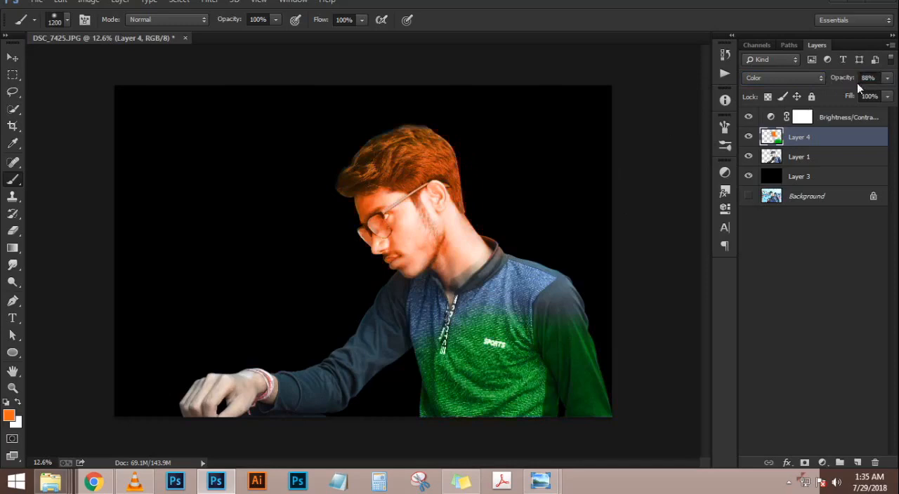
{"action": "scroll", "coordinate": [262, 200], "scroll_direction": "down", "scroll_amount": 2}
{"action": "scroll", "coordinate": [351, 191], "scroll_direction": "up", "scroll_amount": 2}
{"action": "scroll", "coordinate": [364, 254], "scroll_direction": "up", "scroll_amount": 1}
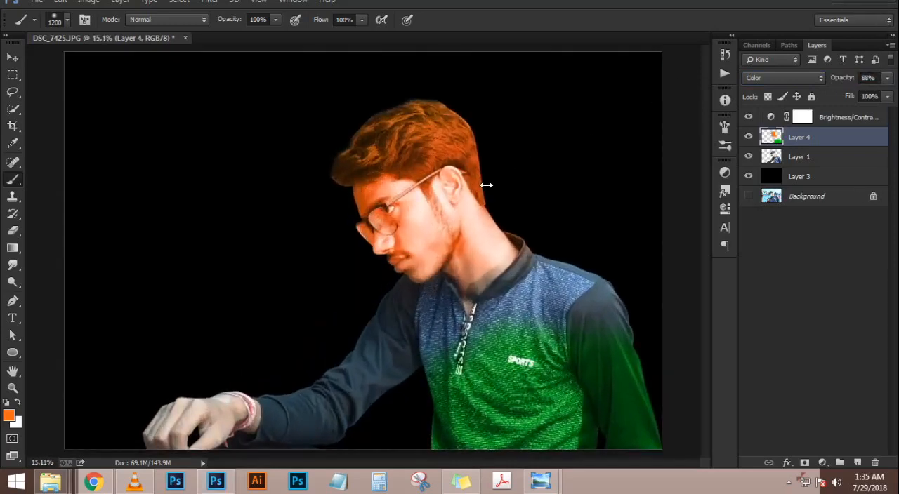
{"action": "left_click", "coordinate": [795, 80]}
{"action": "left_click", "coordinate": [795, 80]}
{"action": "scroll", "coordinate": [795, 80], "scroll_direction": "down", "scroll_amount": 1}
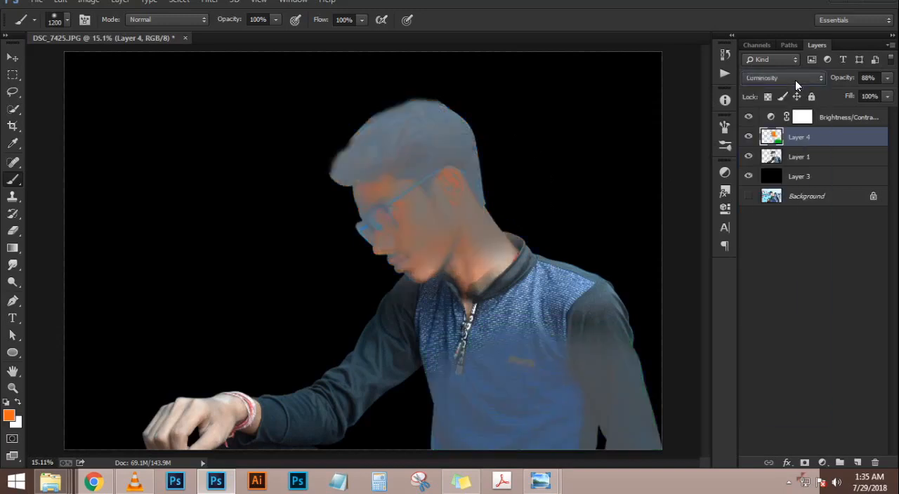
{"action": "left_click", "coordinate": [795, 80]}
{"action": "left_click", "coordinate": [795, 93]}
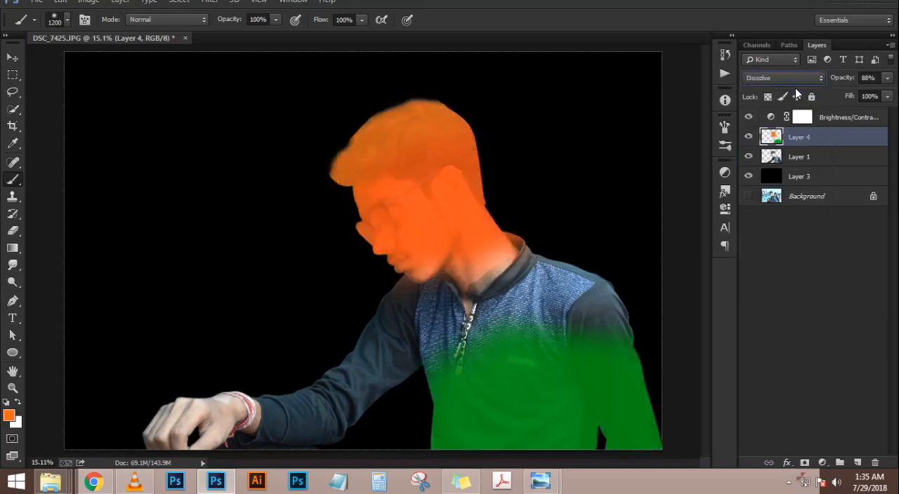
{"action": "key", "text": "Down"}
{"action": "key", "text": "Down"}
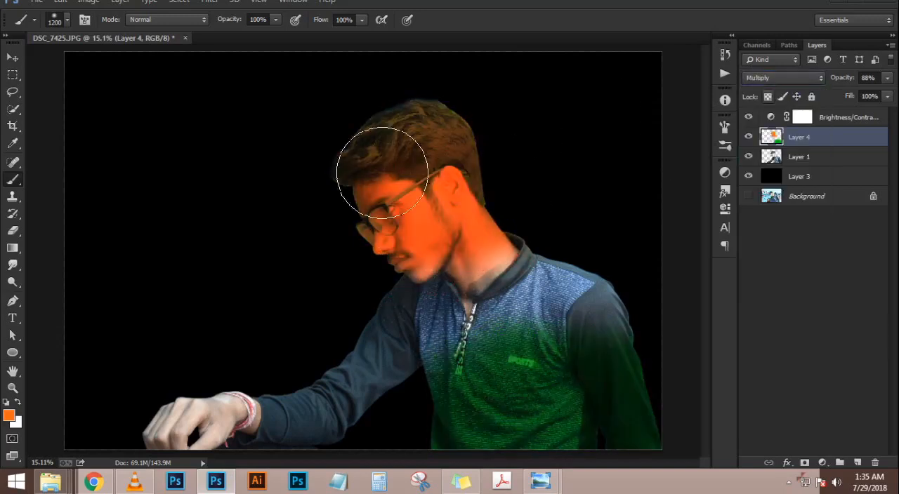
{"action": "scroll", "coordinate": [367, 161], "scroll_direction": "down", "scroll_amount": 2}
{"action": "scroll", "coordinate": [393, 169], "scroll_direction": "up", "scroll_amount": 3}
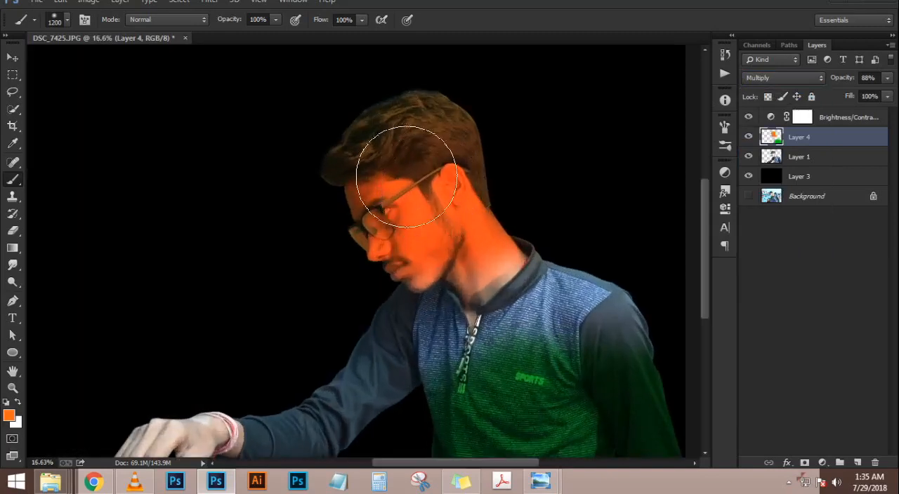
Lasso loosely around the subject's head, set Layer 4's opacity to 82%, and clear the selection
{"action": "left_click", "coordinate": [12, 75]}
{"action": "left_click", "coordinate": [13, 91]}
{"action": "mouse_move", "coordinate": [308, 99]}
{"action": "left_mouse_down"}
{"action": "mouse_move", "coordinate": [604, 200]}
{"action": "mouse_move", "coordinate": [439, 317]}
{"action": "mouse_move", "coordinate": [313, 92]}
{"action": "left_mouse_up"}
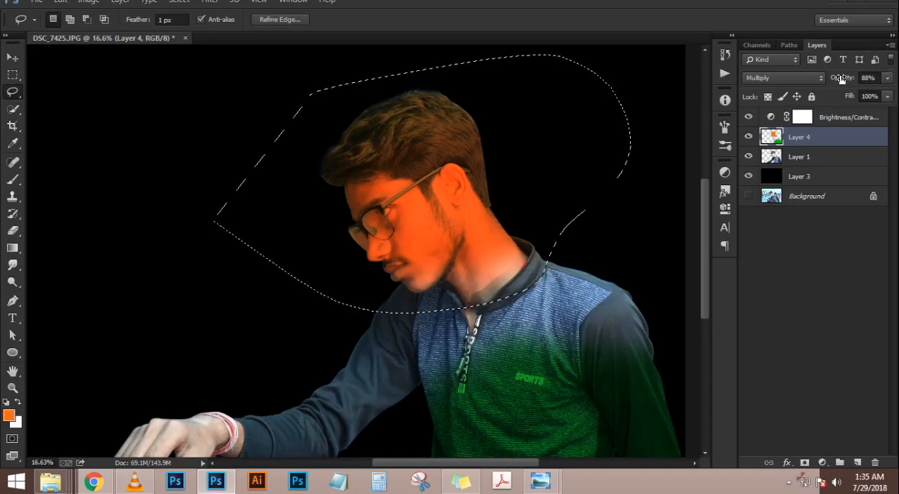
{"action": "left_click", "coordinate": [841, 77]}
{"action": "left_click_drag", "start_coordinate": [841, 77], "coordinate": [854, 77]}
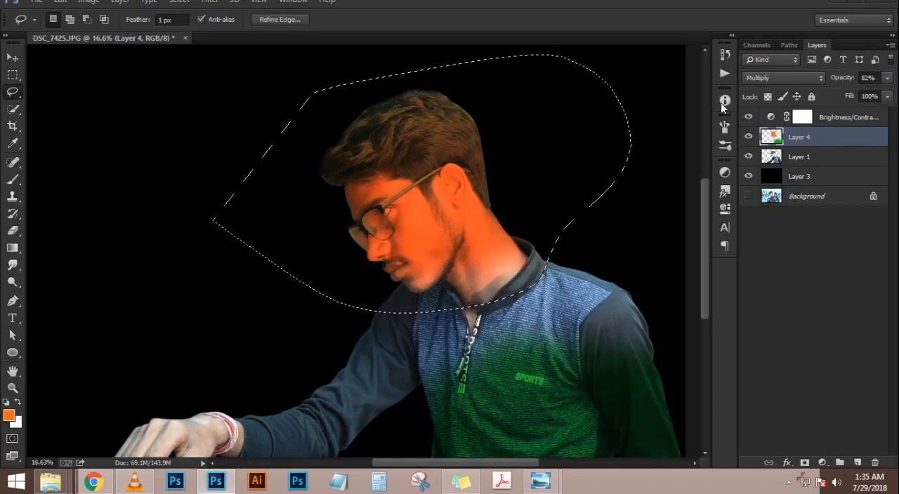
{"action": "key", "text": "ctrl+d"}
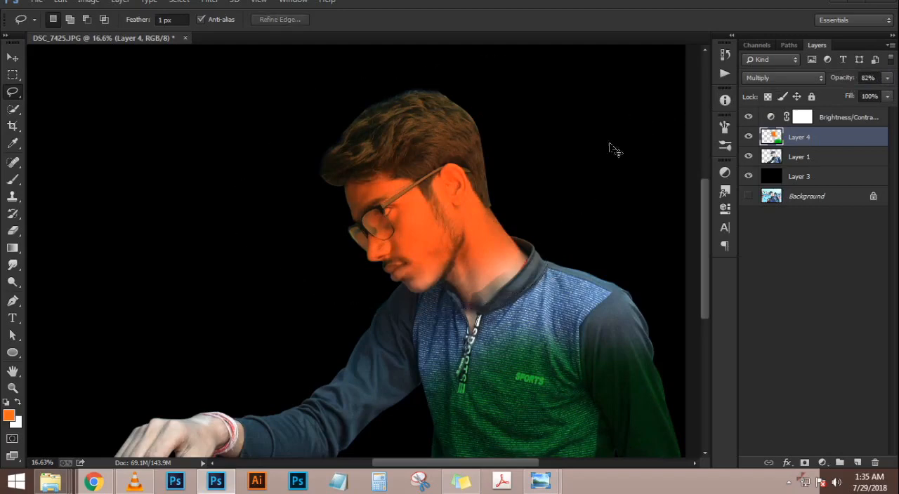
{"action": "scroll", "coordinate": [413, 182], "scroll_direction": "down", "scroll_amount": 6}
{"action": "scroll", "coordinate": [412, 183], "scroll_direction": "up", "scroll_amount": 5}
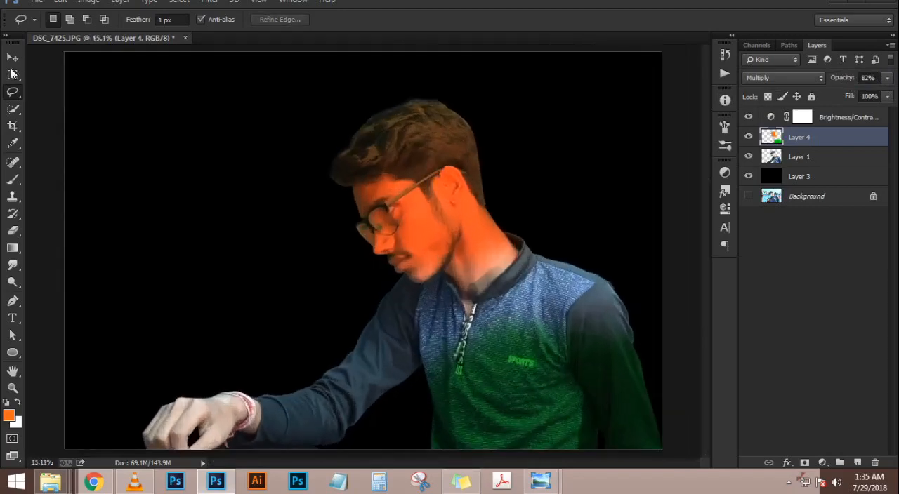
Compare the image with and without Layer 4, try the layer at 60% opacity, and set its opacity to 100%
{"action": "left_click", "coordinate": [13, 57]}
{"action": "scroll", "coordinate": [474, 209], "scroll_direction": "down", "scroll_amount": 5}
{"action": "scroll", "coordinate": [473, 208], "scroll_direction": "up", "scroll_amount": 8}
{"action": "scroll", "coordinate": [422, 225], "scroll_direction": "up", "scroll_amount": 4}
{"action": "left_click", "coordinate": [748, 138]}
{"action": "left_click", "coordinate": [747, 137]}
{"action": "scroll", "coordinate": [423, 206], "scroll_direction": "down", "scroll_amount": 5}
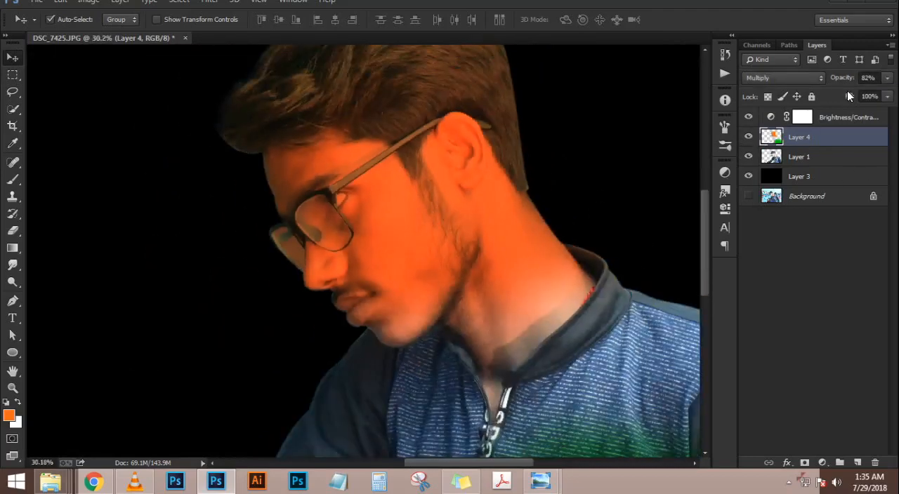
{"action": "left_click_drag", "start_coordinate": [846, 80], "coordinate": [830, 80]}
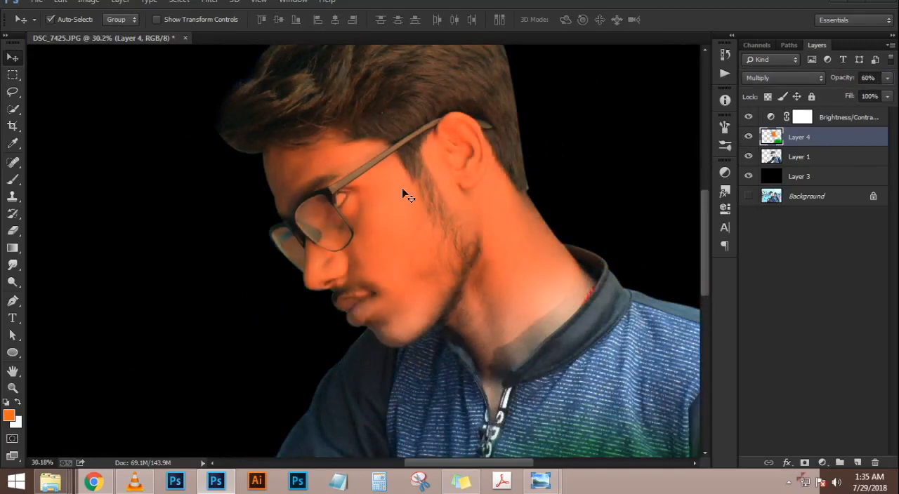
{"action": "scroll", "coordinate": [406, 185], "scroll_direction": "down", "scroll_amount": 4}
{"action": "scroll", "coordinate": [405, 186], "scroll_direction": "down", "scroll_amount": 2}
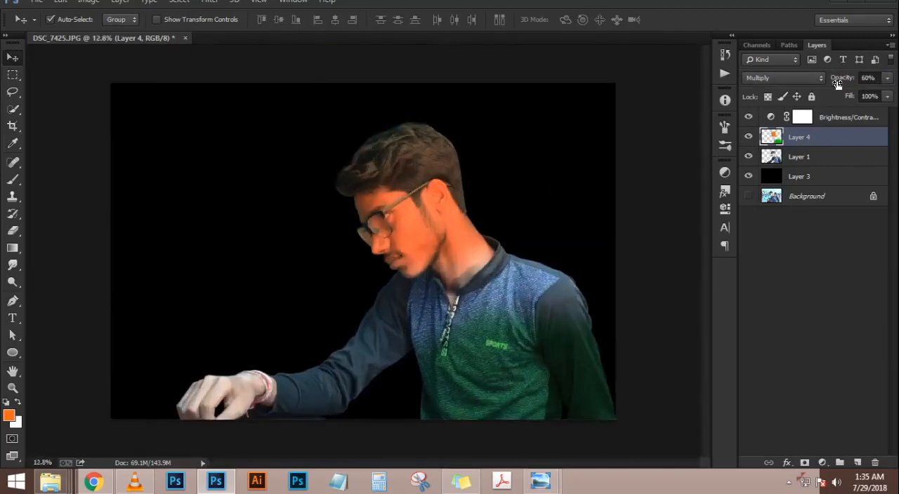
{"action": "left_click_drag", "start_coordinate": [839, 81], "coordinate": [895, 84]}
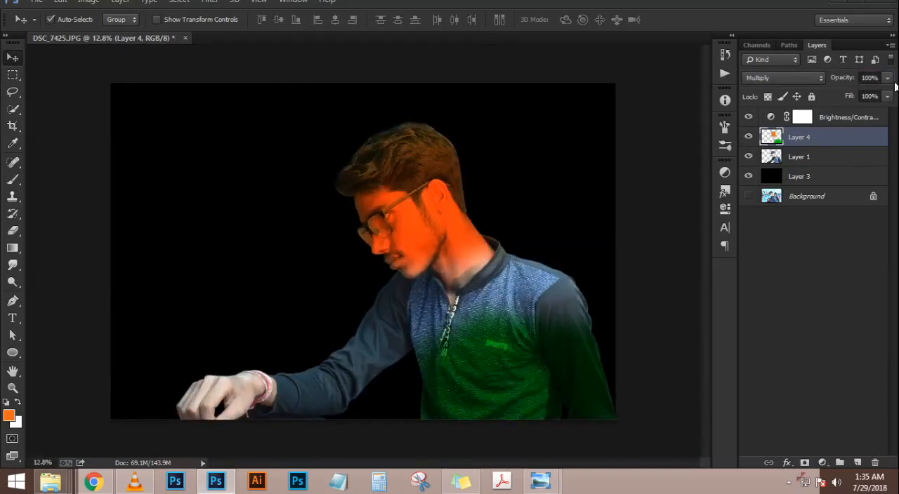
{"action": "scroll", "coordinate": [422, 204], "scroll_direction": "up", "scroll_amount": 5}
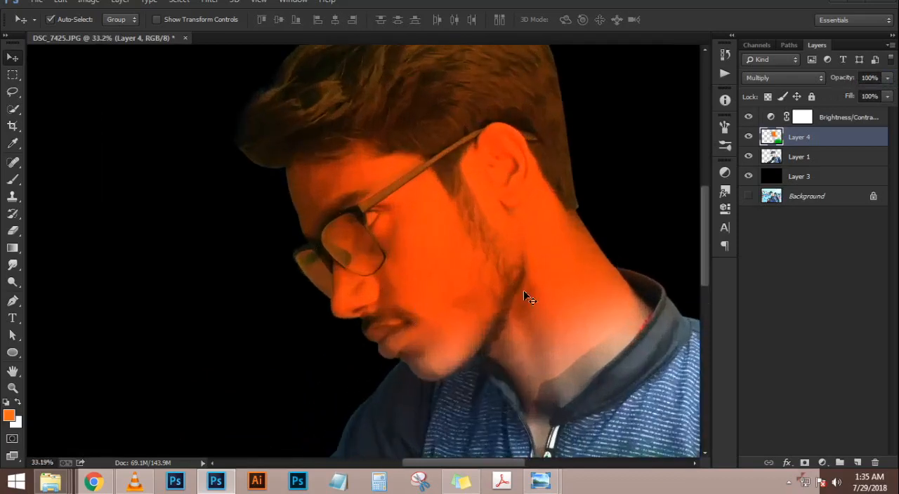
{"action": "scroll", "coordinate": [411, 267], "scroll_direction": "down", "scroll_amount": 2}
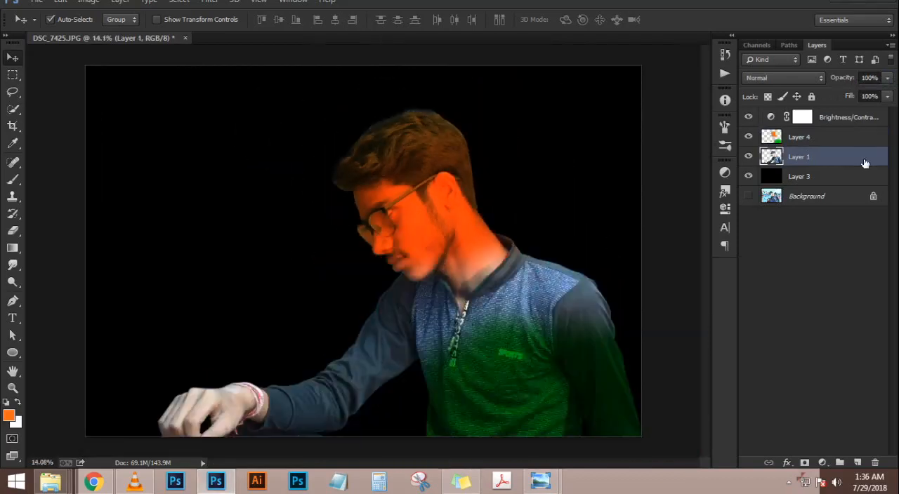
Add an Outer Glow to Layer 1 with a size of 49 px and the yellow color ffff00
{"action": "double_click", "coordinate": [871, 161]}
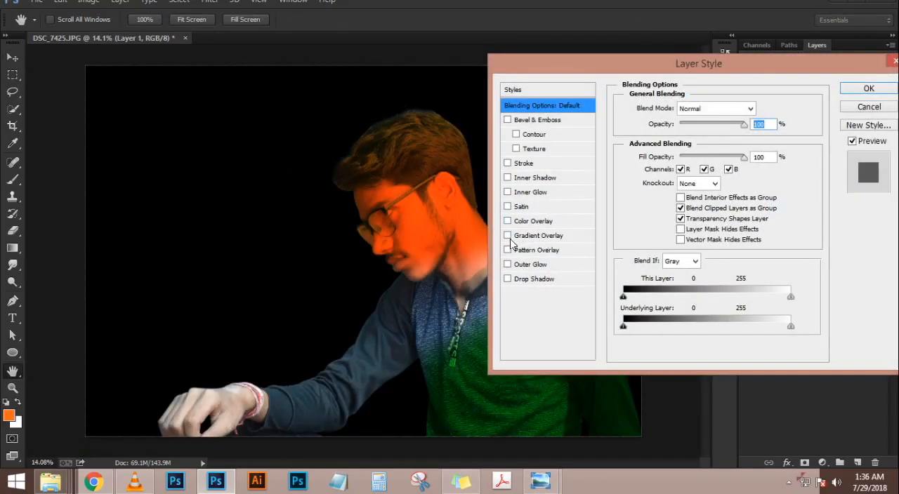
{"action": "left_click", "coordinate": [530, 264]}
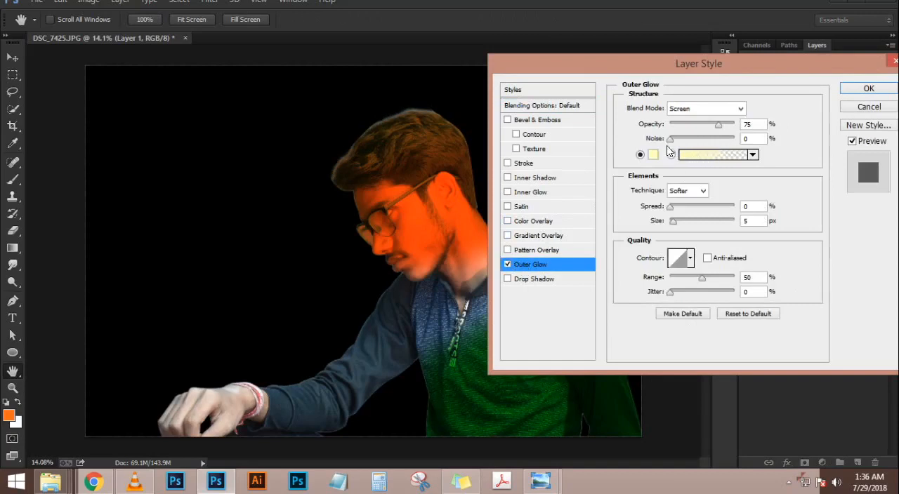
{"action": "left_click_drag", "start_coordinate": [675, 221], "coordinate": [686, 222]}
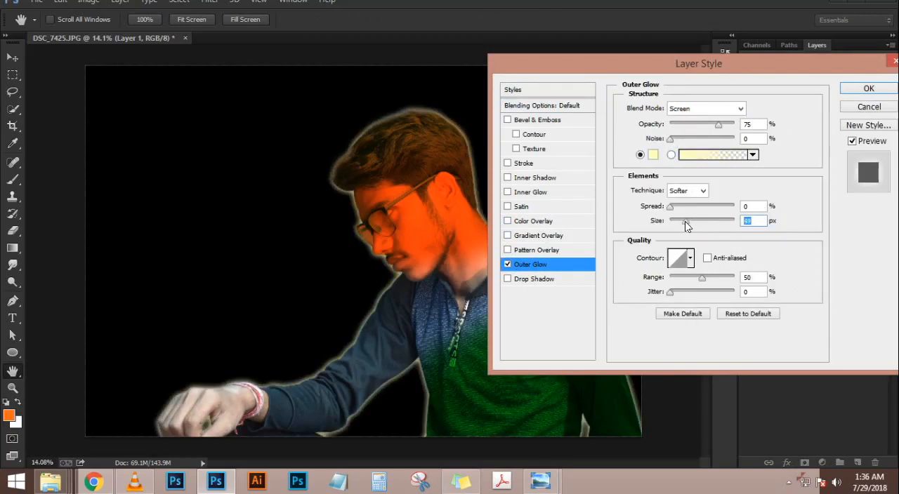
{"action": "left_click", "coordinate": [653, 155]}
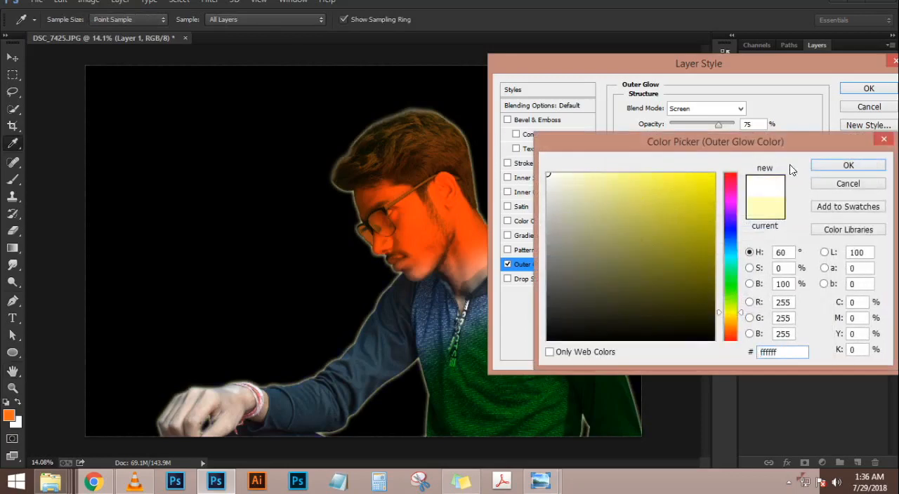
{"action": "left_click", "coordinate": [826, 166]}
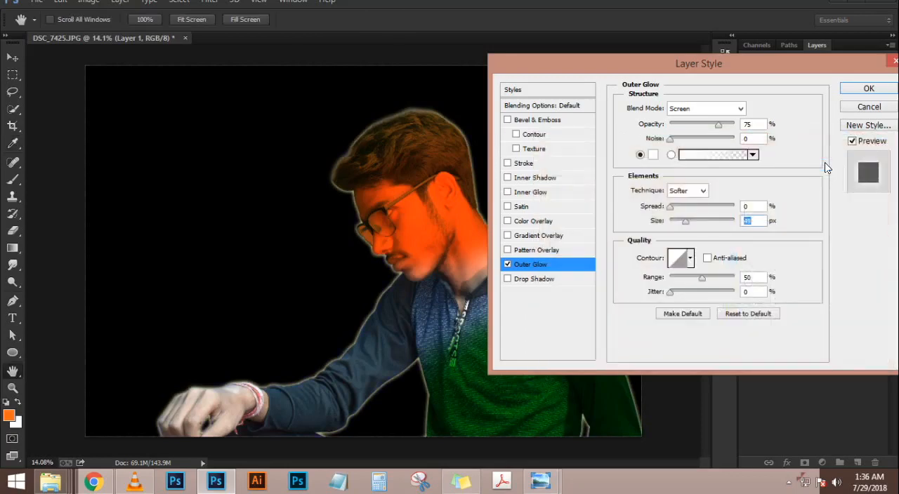
{"action": "left_click", "coordinate": [652, 155]}
{"action": "left_click_drag", "start_coordinate": [696, 210], "coordinate": [712, 111]}
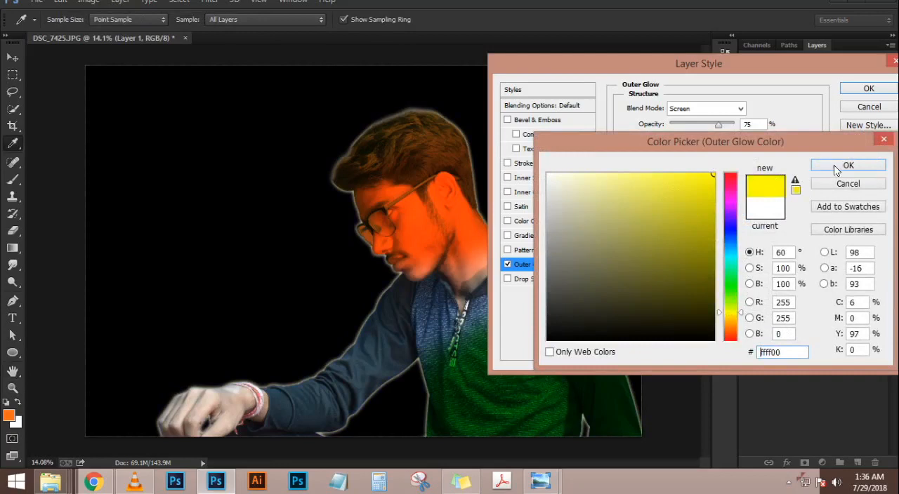
{"action": "left_click", "coordinate": [830, 166]}
Set the outer glow's jitter to 46%, range to 99% and size to 109 px, and apply the layer style
{"action": "left_click_drag", "start_coordinate": [668, 207], "coordinate": [621, 207]}
{"action": "left_click_drag", "start_coordinate": [674, 137], "coordinate": [629, 154]}
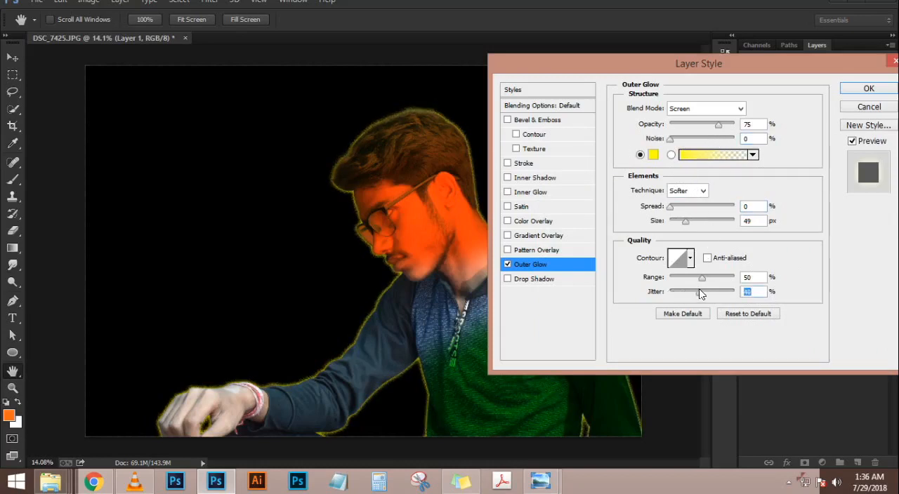
{"action": "left_click_drag", "start_coordinate": [702, 278], "coordinate": [724, 279]}
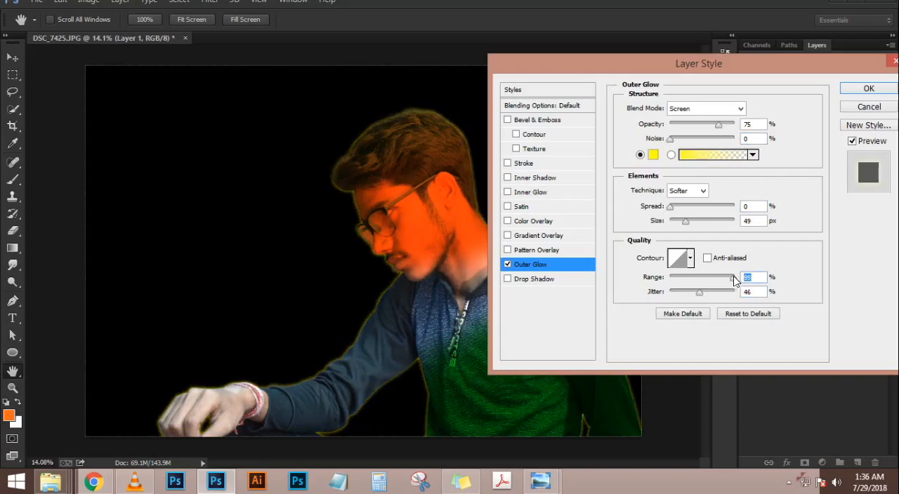
{"action": "left_click_drag", "start_coordinate": [685, 222], "coordinate": [697, 224]}
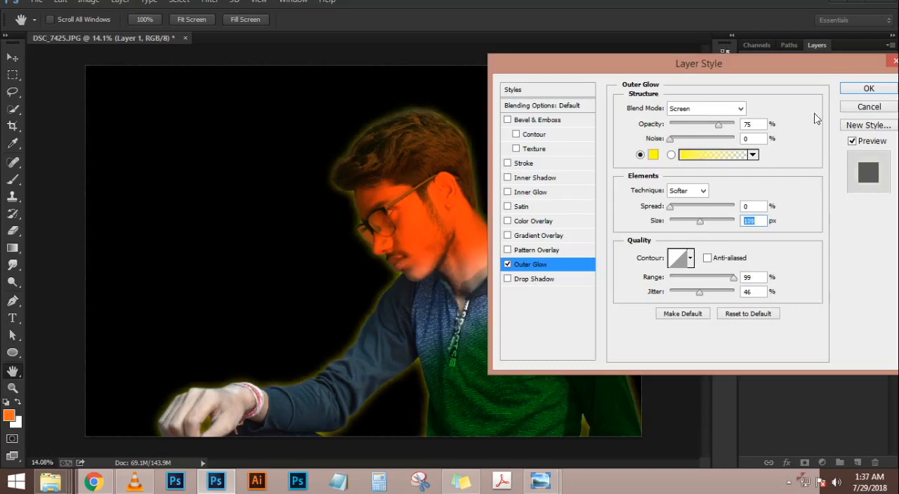
{"action": "left_click", "coordinate": [860, 92]}
{"action": "scroll", "coordinate": [421, 201], "scroll_direction": "down", "scroll_amount": 2}
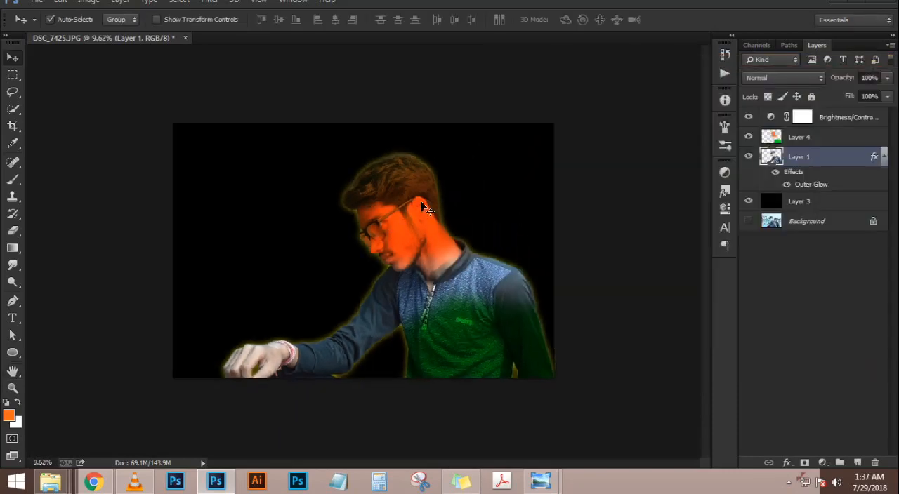
{"action": "scroll", "coordinate": [421, 200], "scroll_direction": "up", "scroll_amount": 3}
{"action": "key", "text": "e"}
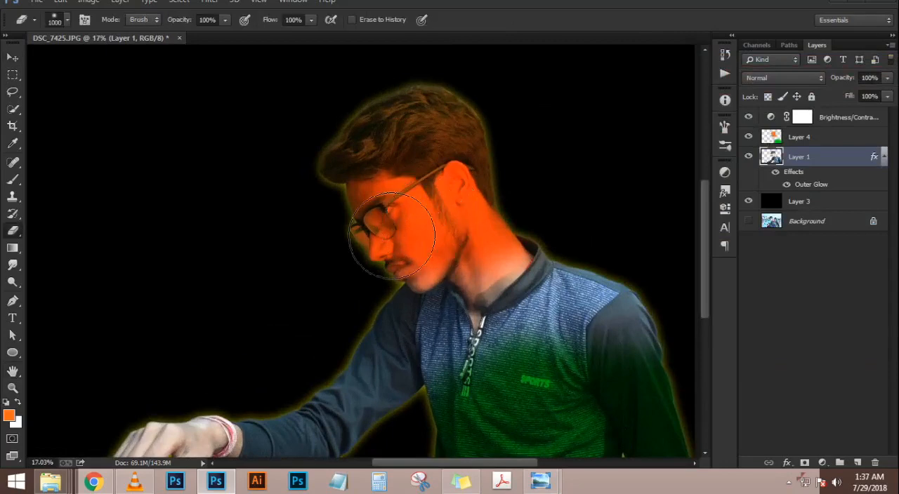
{"action": "mouse_move", "coordinate": [259, 215]}
{"action": "left_mouse_down"}
{"action": "mouse_move", "coordinate": [508, 164]}
{"action": "mouse_move", "coordinate": [439, 157]}
{"action": "left_mouse_up"}
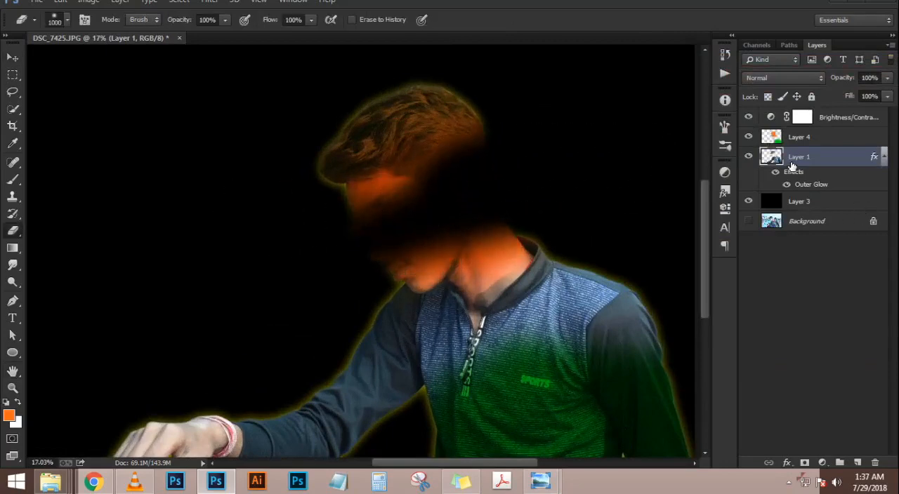
{"action": "key", "text": "ctrl+z"}
{"action": "left_click", "coordinate": [793, 142]}
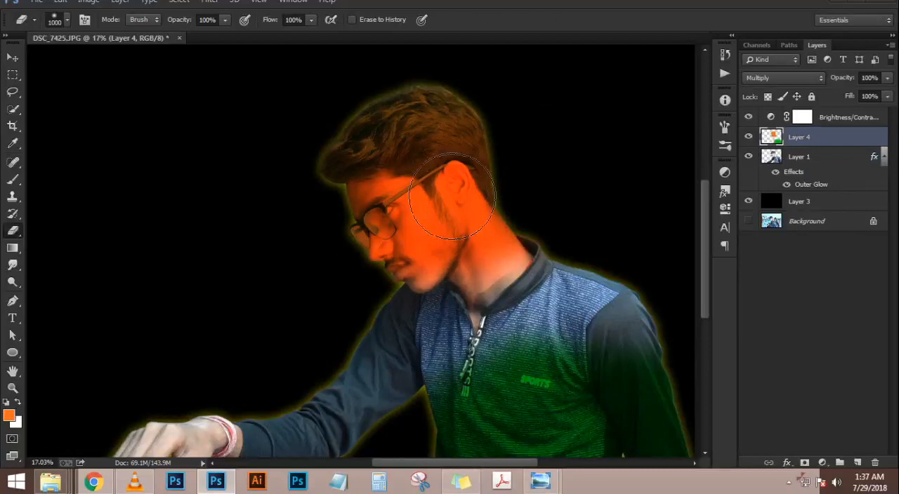
{"action": "mouse_move", "coordinate": [503, 164]}
{"action": "left_mouse_down"}
{"action": "mouse_move", "coordinate": [369, 178]}
{"action": "mouse_move", "coordinate": [293, 213]}
{"action": "mouse_move", "coordinate": [477, 176]}
{"action": "mouse_move", "coordinate": [332, 231]}
{"action": "mouse_move", "coordinate": [437, 235]}
{"action": "mouse_move", "coordinate": [438, 246]}
{"action": "mouse_move", "coordinate": [463, 260]}
{"action": "left_mouse_up"}
{"action": "scroll", "coordinate": [402, 203], "scroll_direction": "down", "scroll_amount": 4}
{"action": "scroll", "coordinate": [421, 197], "scroll_direction": "up", "scroll_amount": 3}
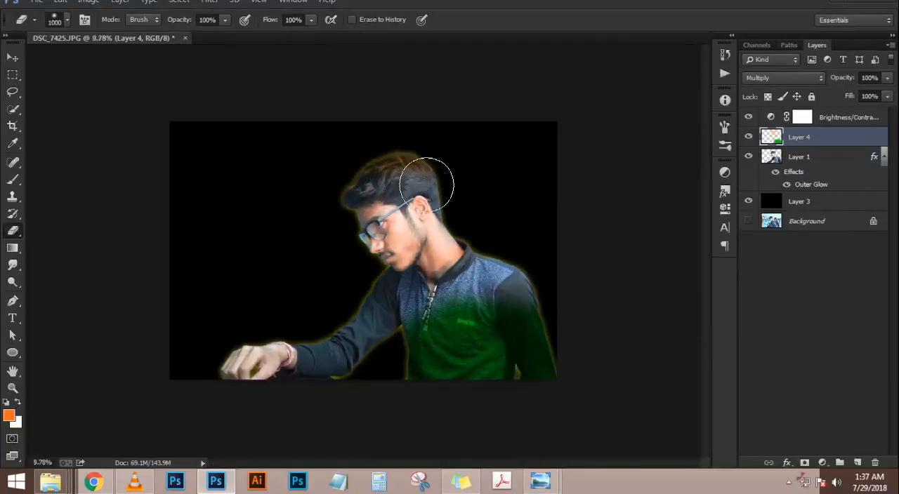
{"action": "key", "text": "ctrl+z"}
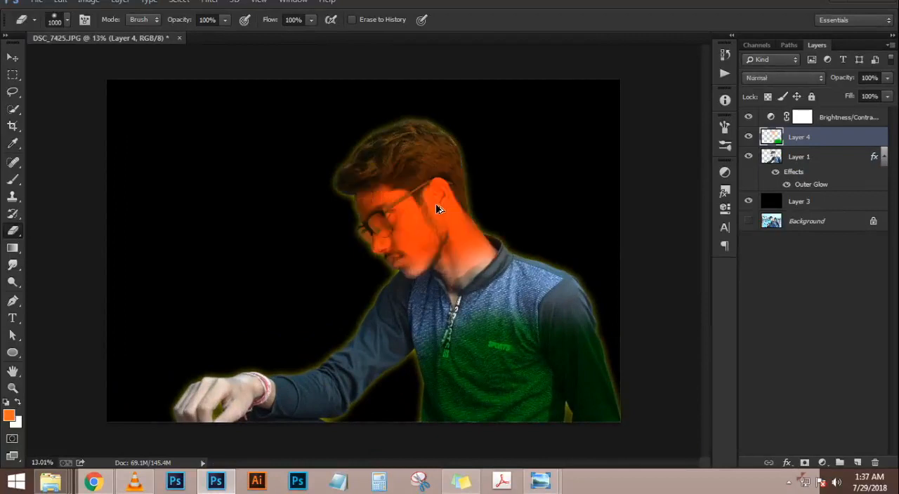
{"action": "mouse_move", "coordinate": [482, 255]}
{"action": "left_mouse_down"}
{"action": "mouse_move", "coordinate": [478, 241]}
{"action": "mouse_move", "coordinate": [327, 247]}
{"action": "left_mouse_up"}
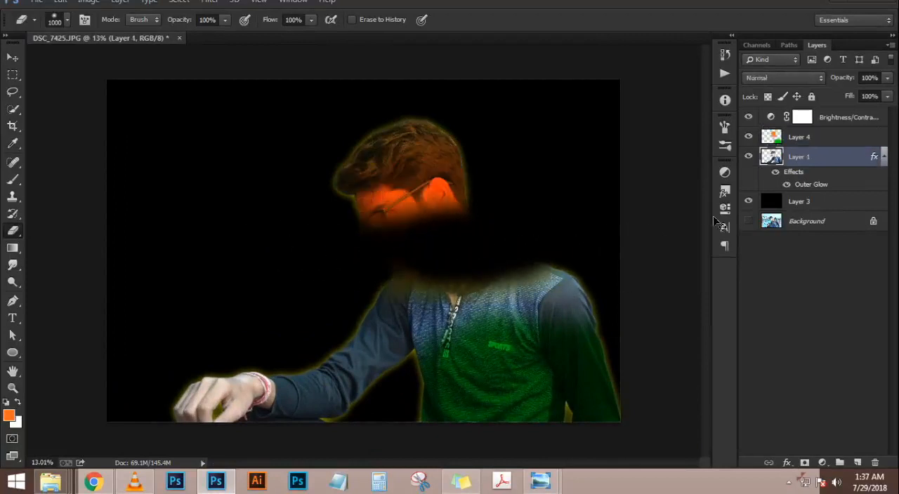
{"action": "key", "text": "ctrl+z"}
Erase the orange paint over the face and neck on Layer 4 with the 1000 px eraser
{"action": "left_click", "coordinate": [778, 138]}
{"action": "mouse_move", "coordinate": [398, 281]}
{"action": "left_mouse_down"}
{"action": "mouse_move", "coordinate": [358, 263]}
{"action": "mouse_move", "coordinate": [597, 257]}
{"action": "mouse_move", "coordinate": [499, 258]}
{"action": "mouse_move", "coordinate": [534, 230]}
{"action": "mouse_move", "coordinate": [340, 239]}
{"action": "mouse_move", "coordinate": [452, 259]}
{"action": "left_mouse_up"}
{"action": "scroll", "coordinate": [488, 233], "scroll_direction": "down", "scroll_amount": 4}
{"action": "scroll", "coordinate": [488, 234], "scroll_direction": "down", "scroll_amount": 2}
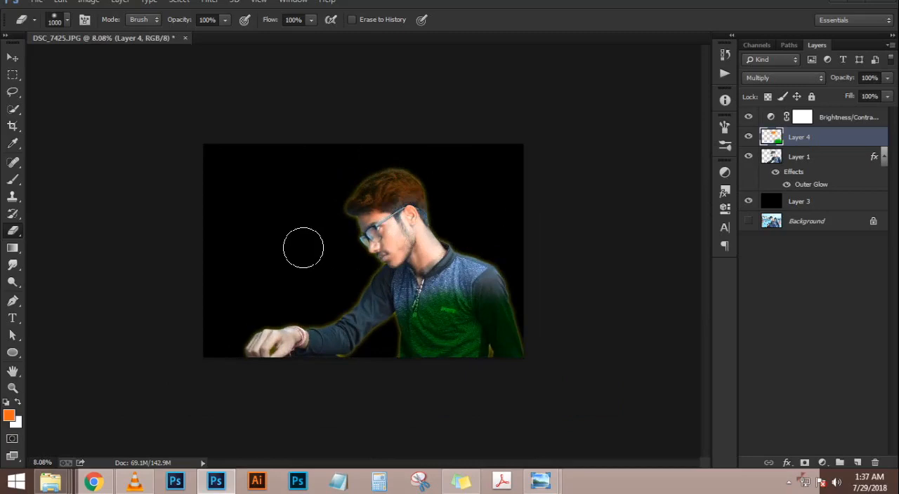
{"action": "scroll", "coordinate": [407, 242], "scroll_direction": "up", "scroll_amount": 2}
{"action": "scroll", "coordinate": [431, 200], "scroll_direction": "up", "scroll_amount": 2}
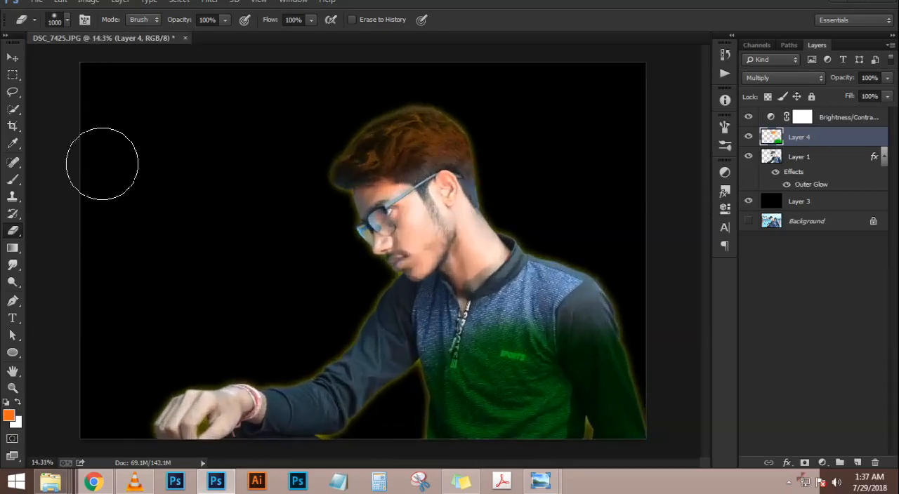
Step back through the most recent erasing on Layer 4
{"action": "left_click", "coordinate": [12, 57]}
{"action": "left_click", "coordinate": [527, 297]}
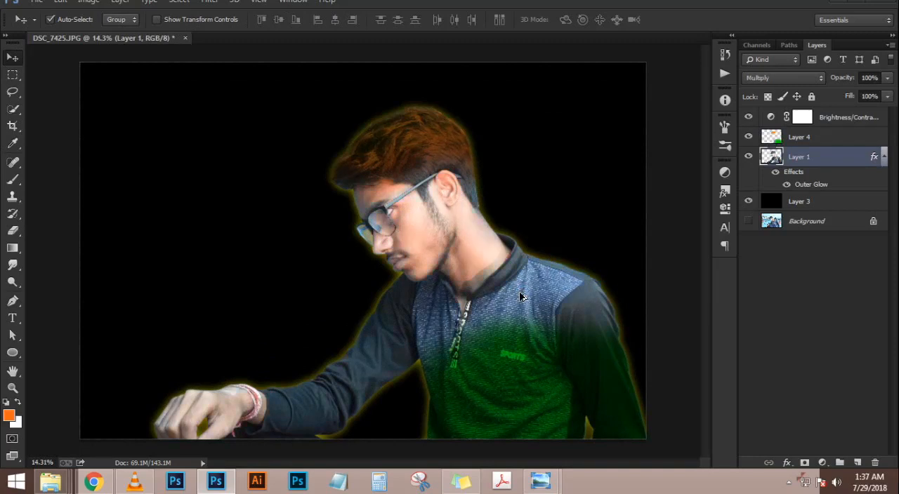
{"action": "key", "text": "alt+]"}
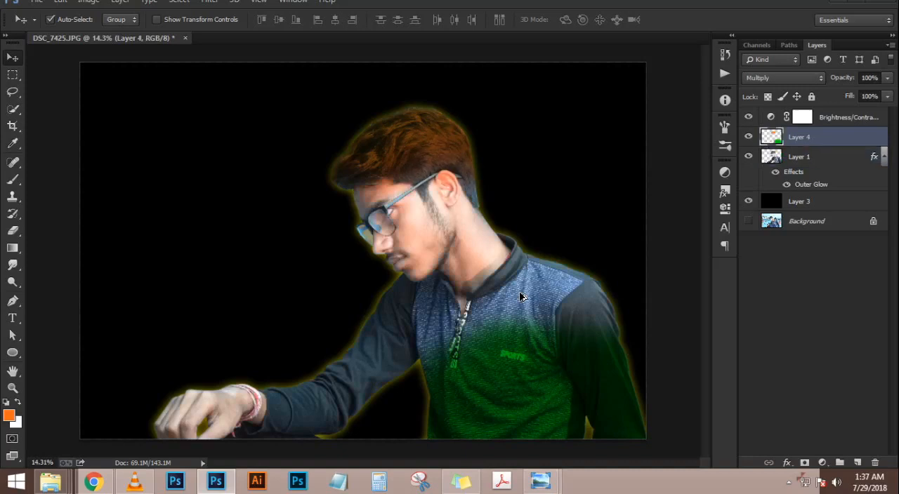
{"action": "key", "text": "ctrl+alt+z"}
{"action": "key", "text": "ctrl+alt+z"}
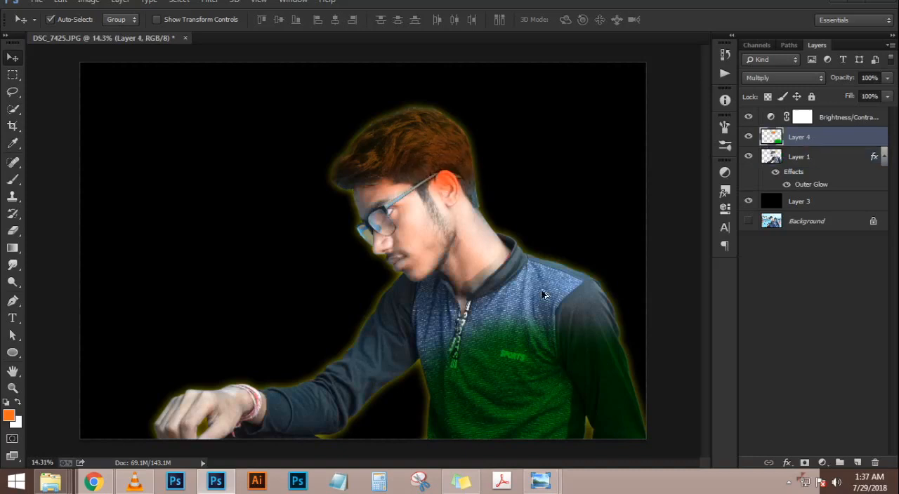
{"action": "key", "text": "ctrl+alt+z"}
Delete the painted Layer 4, create a new empty layer above Layer 1, and load Layer 1's outline as a selection
{"action": "key", "text": "Delete"}
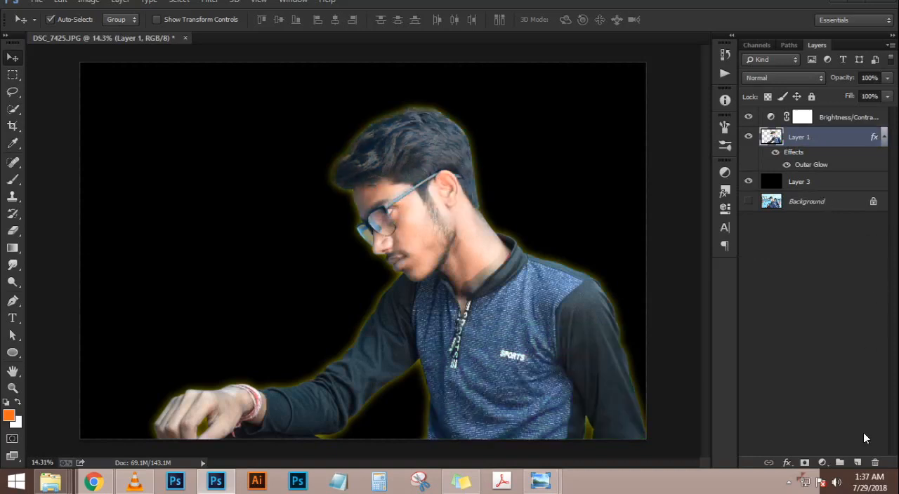
{"action": "left_click", "coordinate": [856, 462]}
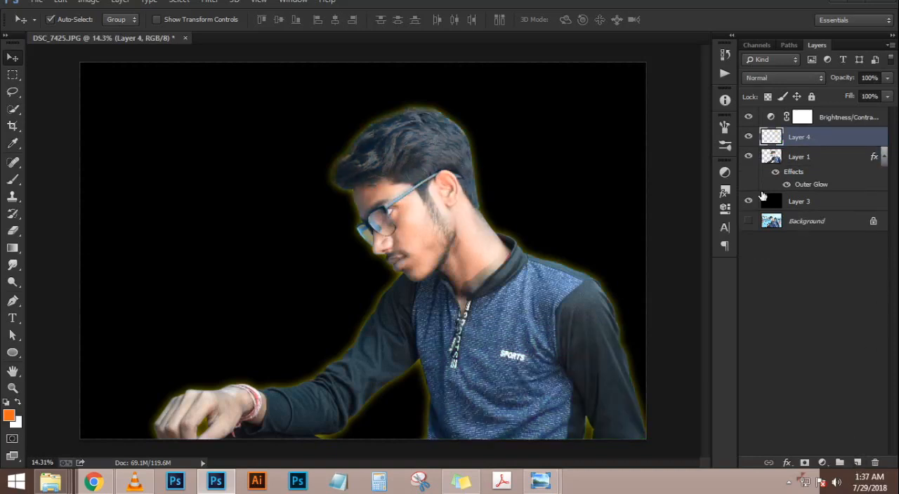
{"action": "left_click", "coordinate": [772, 158], "text": "ctrl"}
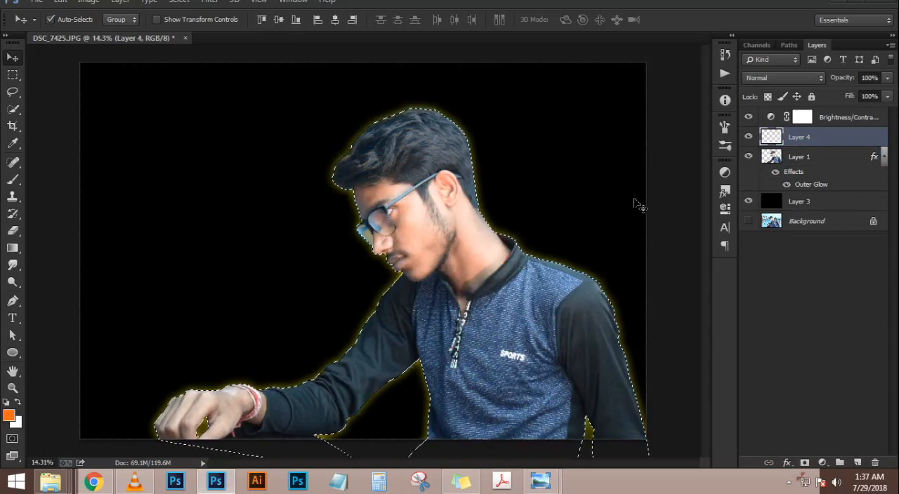
{"action": "key", "text": "b"}
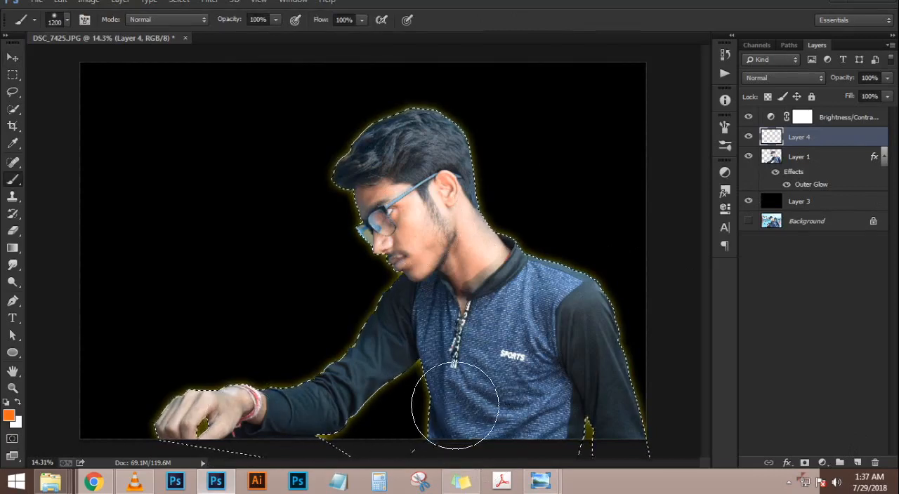
{"action": "mouse_move", "coordinate": [371, 327]}
{"action": "left_mouse_down"}
{"action": "mouse_move", "coordinate": [349, 323]}
{"action": "mouse_move", "coordinate": [660, 309]}
{"action": "mouse_move", "coordinate": [412, 314]}
{"action": "mouse_move", "coordinate": [596, 317]}
{"action": "left_mouse_up"}
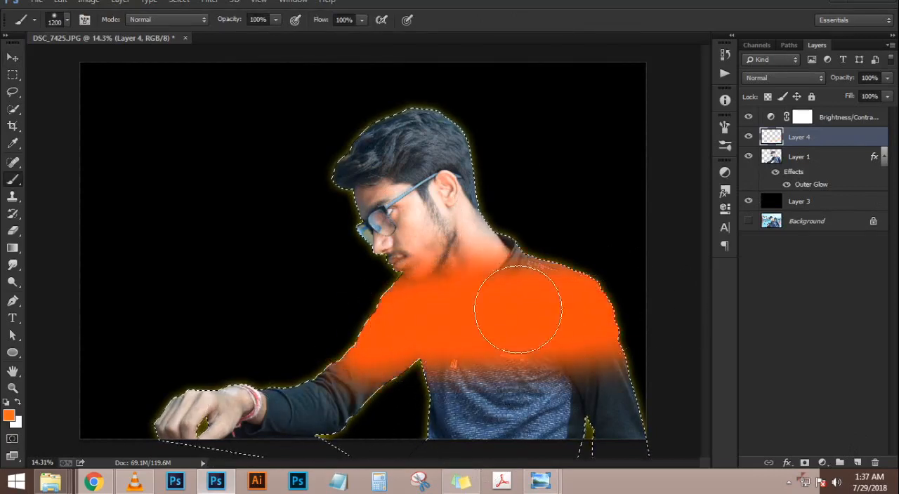
{"action": "key", "text": "ctrl+z"}
Outline a four-sided band across the chest between both sleeves with the Pen tool, make it a selection and fill it with orange on Layer 4
{"action": "key", "text": "p"}
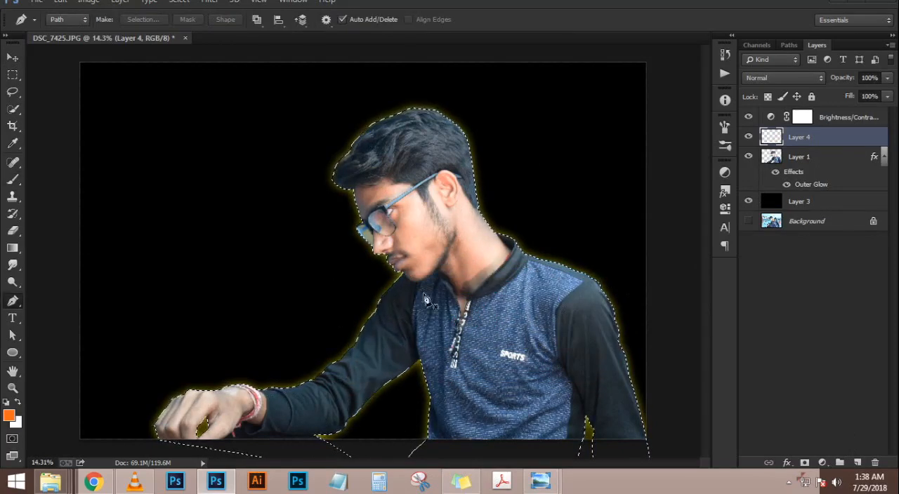
{"action": "left_click", "coordinate": [580, 293]}
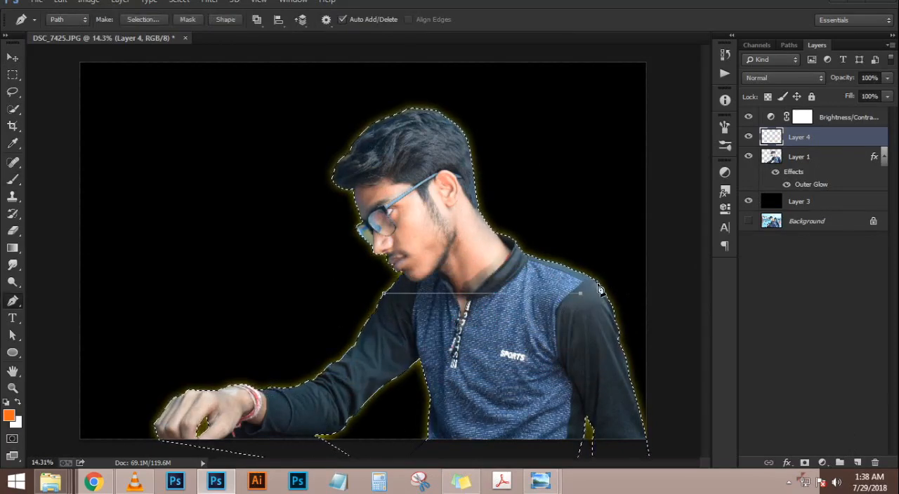
{"action": "left_click", "coordinate": [604, 293]}
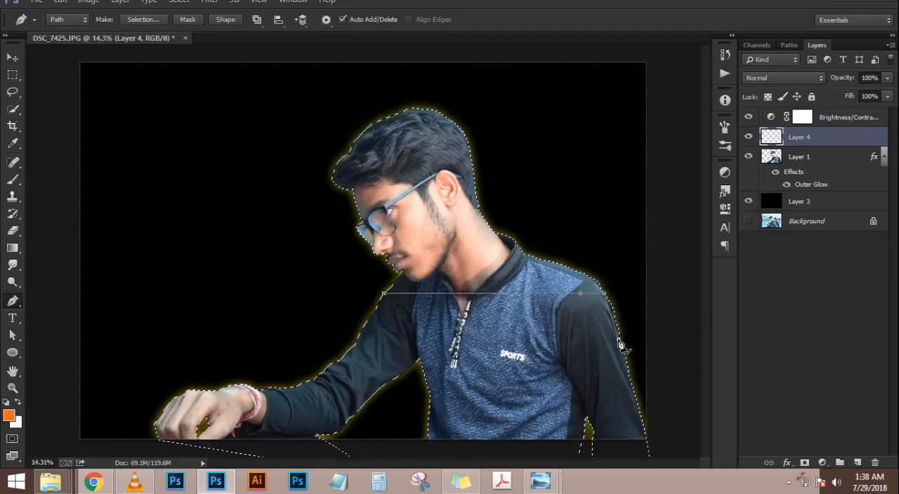
{"action": "left_click", "coordinate": [359, 342]}
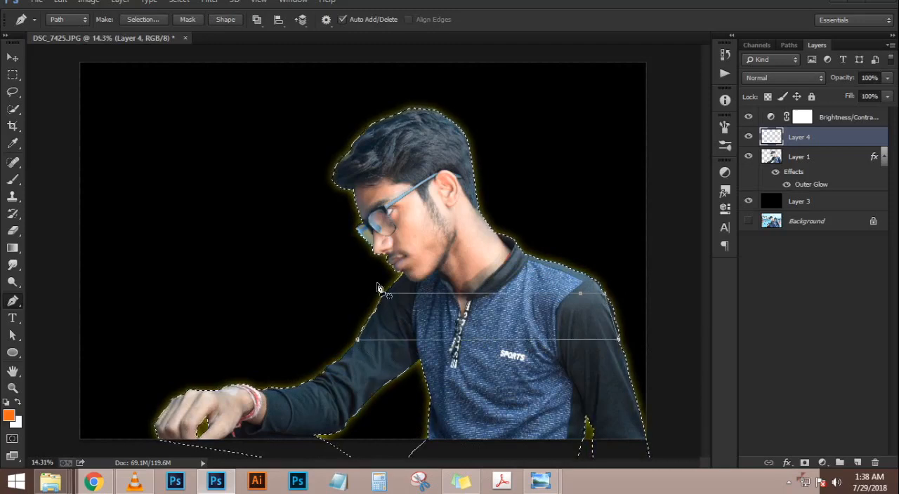
{"action": "key", "text": "ctrl+Return"}
{"action": "key", "text": "alt+BackSpace"}
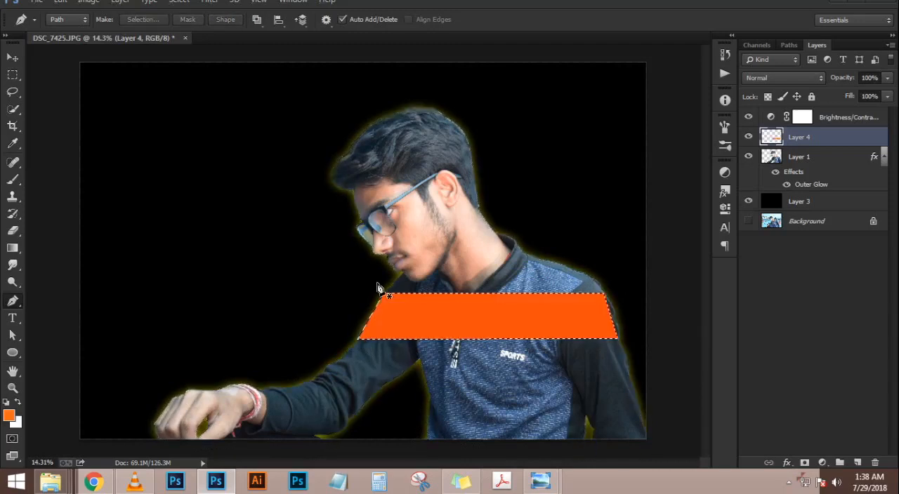
Try to nudge the orange band slightly to the right across the chest
{"action": "key", "text": "v"}
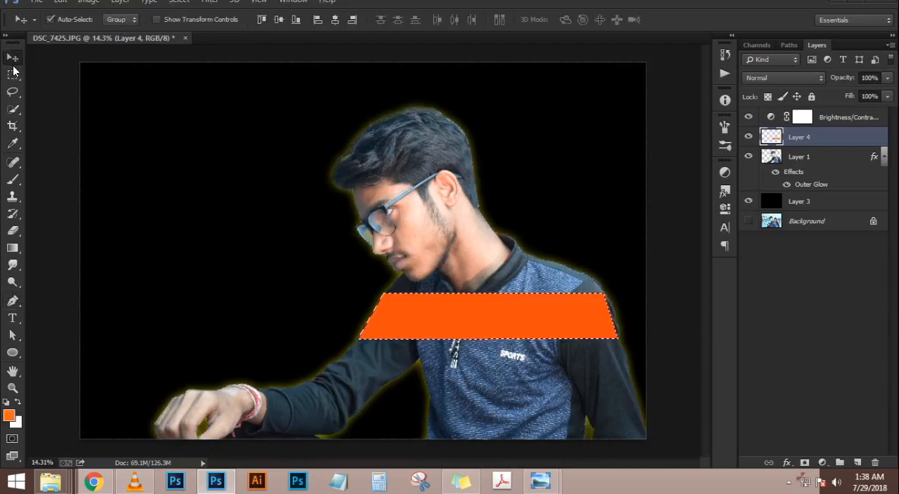
{"action": "key", "text": "Right"}
{"action": "key", "text": "Right"}
{"action": "key", "text": "Right"}
{"action": "key", "text": "Right"}
{"action": "key", "text": "Right"}
{"action": "key", "text": "Right"}
{"action": "key", "text": "Right"}
{"action": "key", "text": "Right"}
{"action": "key", "text": "Right"}
{"action": "key", "text": "Right"}
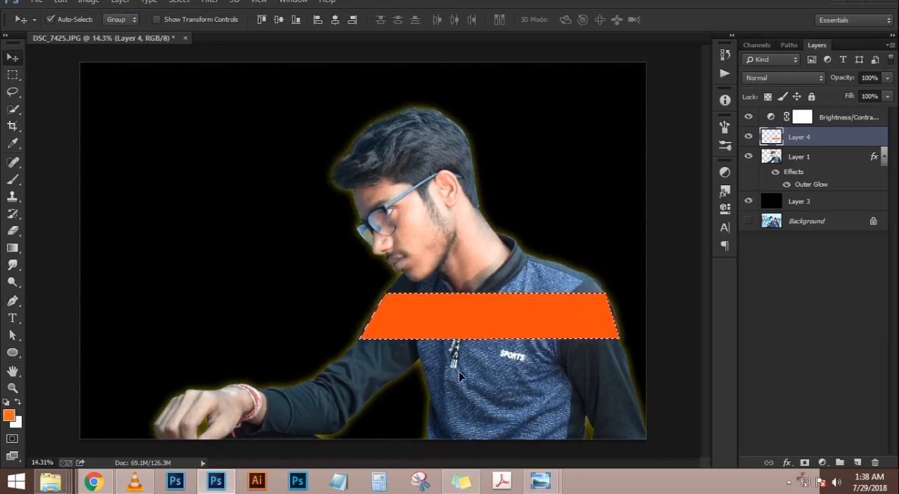
{"action": "left_click_drag", "start_coordinate": [521, 326], "coordinate": [521, 328]}
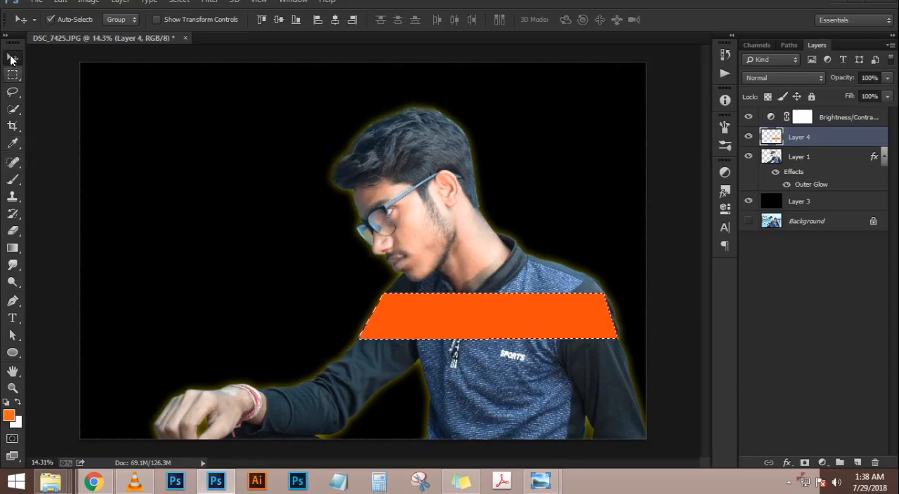
Deselect, duplicate the orange band layer, and move the copy straight down to the lower edge of the image
{"action": "key", "text": "ctrl+d"}
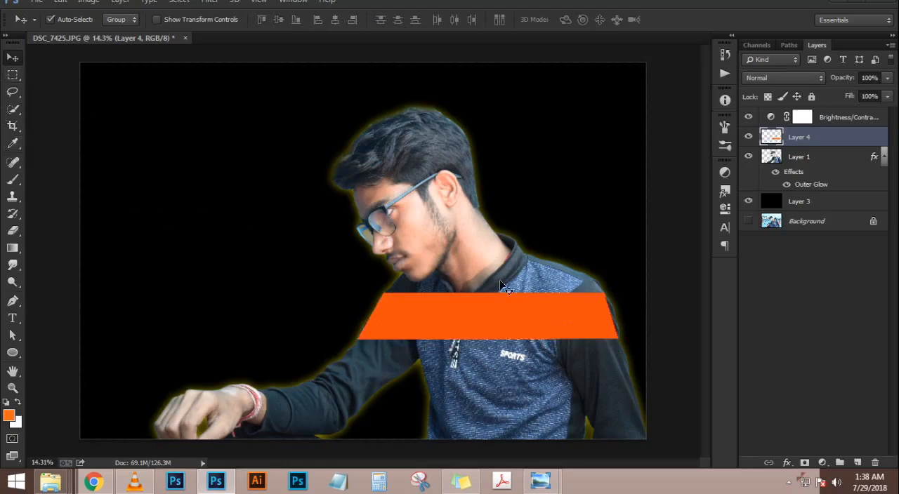
{"action": "key", "text": "ctrl+j"}
{"action": "left_click_drag", "start_coordinate": [527, 323], "coordinate": [530, 428]}
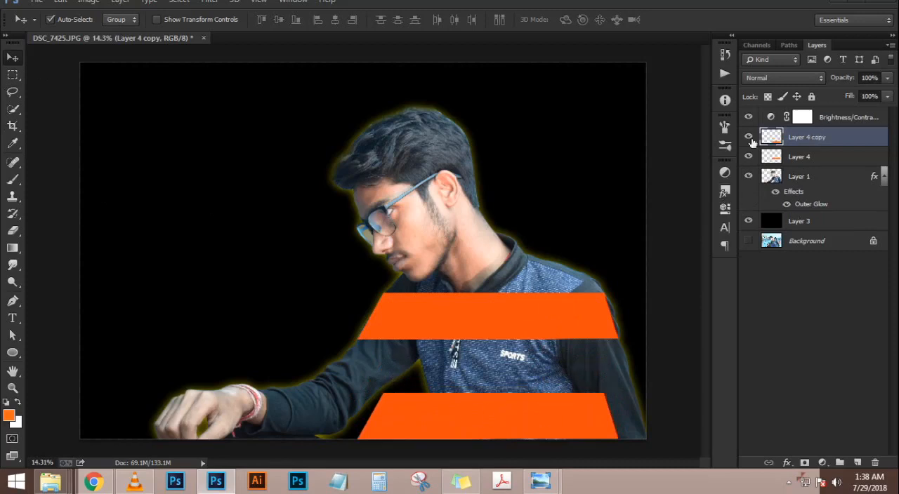
Load the lower band's outline as a selection, fill it with green #28a103, and deselect
{"action": "left_click", "coordinate": [771, 156], "text": "ctrl"}
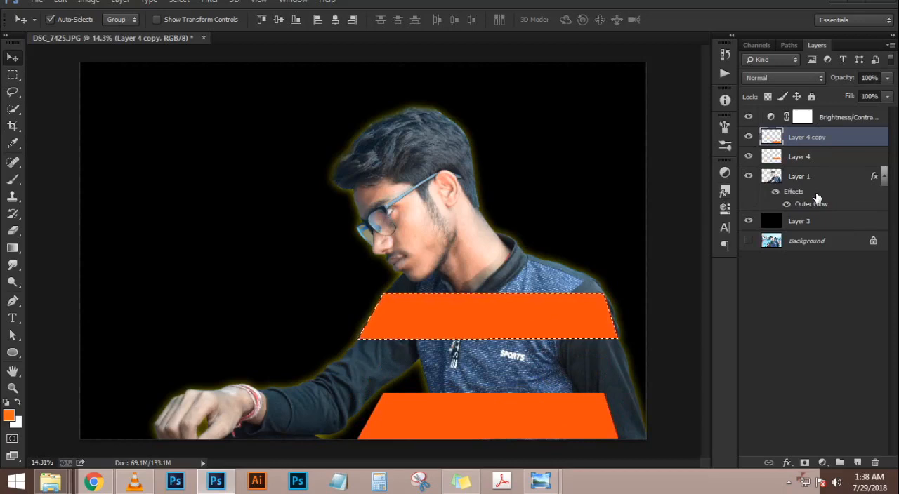
{"action": "left_click", "coordinate": [772, 138], "text": "ctrl"}
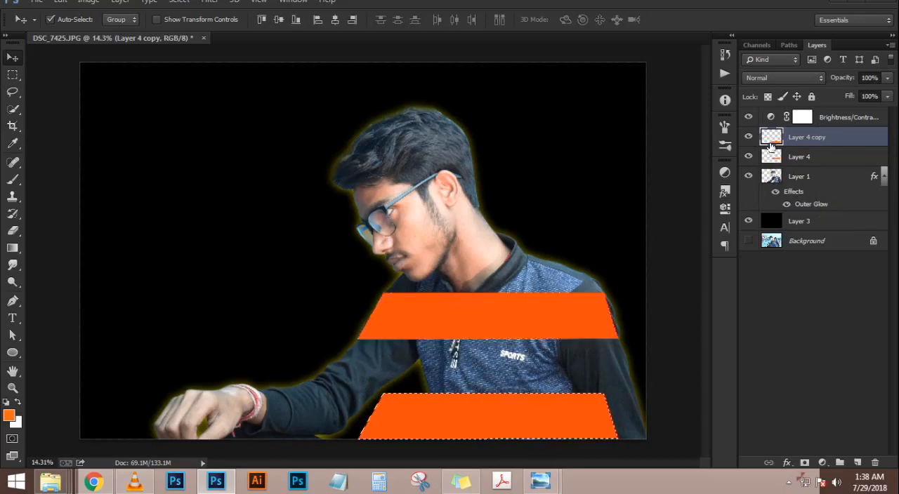
{"action": "left_click", "coordinate": [10, 415]}
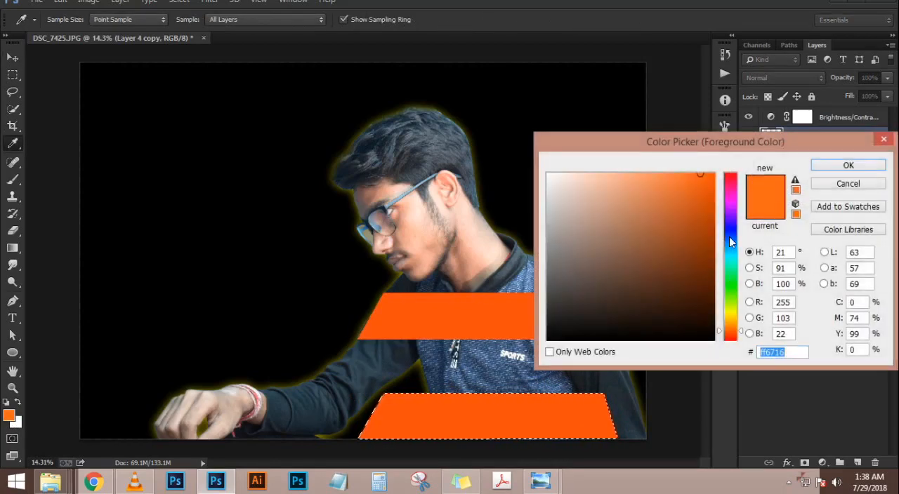
{"action": "left_click", "coordinate": [731, 292]}
{"action": "left_click", "coordinate": [712, 235]}
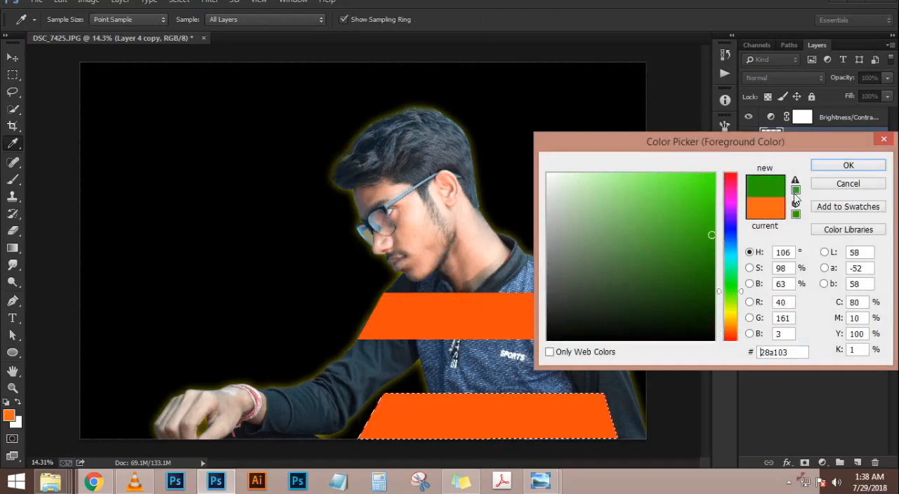
{"action": "left_click", "coordinate": [849, 165]}
{"action": "key", "text": "alt+BackSpace"}
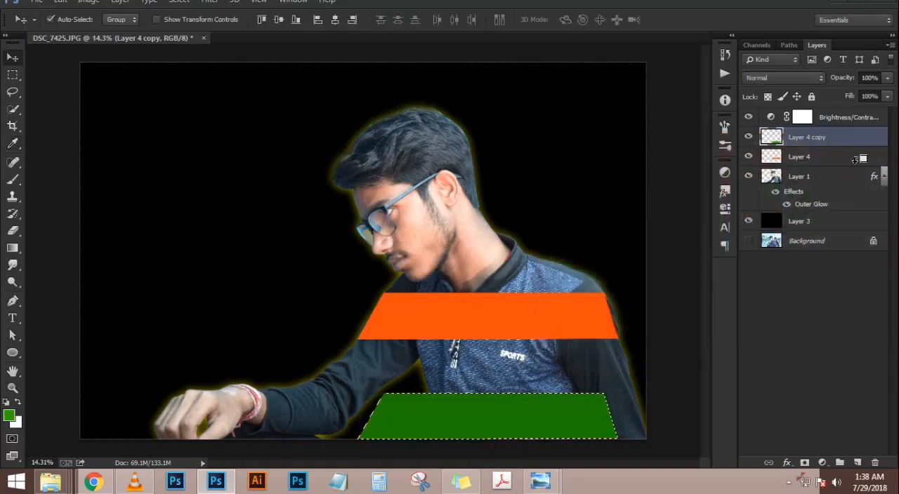
{"action": "key", "text": "ctrl+d"}
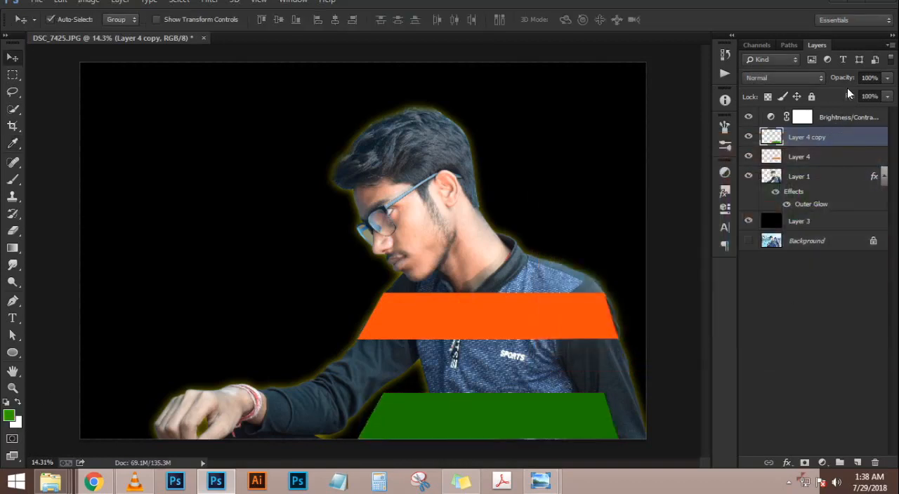
Lower the opacity of the green band on Layer 4 copy to 87%
{"action": "left_click_drag", "start_coordinate": [842, 78], "coordinate": [894, 87]}
{"action": "key", "text": "p"}
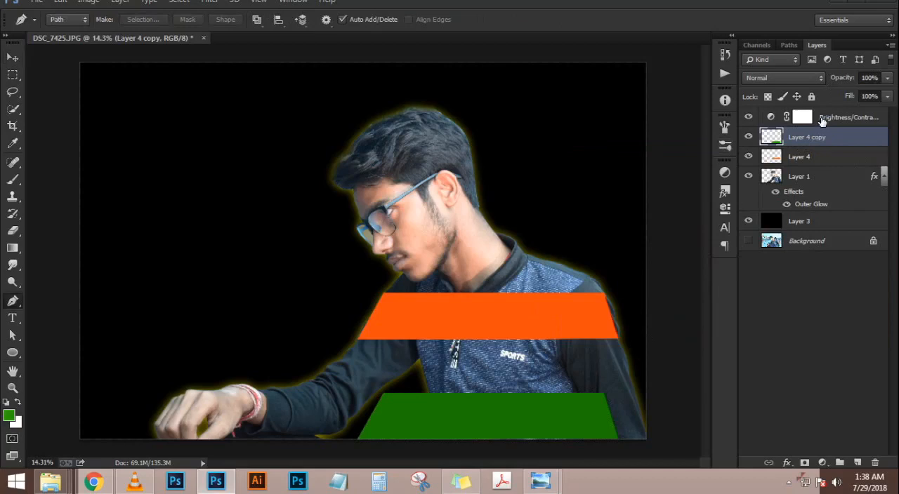
{"action": "left_click_drag", "start_coordinate": [841, 83], "coordinate": [832, 82]}
Trace the shirt's lower torso over the green band with the Pen tool and convert the path to a selection
{"action": "scroll", "coordinate": [465, 431], "scroll_direction": "up", "scroll_amount": 7}
{"action": "left_click_drag", "start_coordinate": [410, 339], "coordinate": [411, 283]}
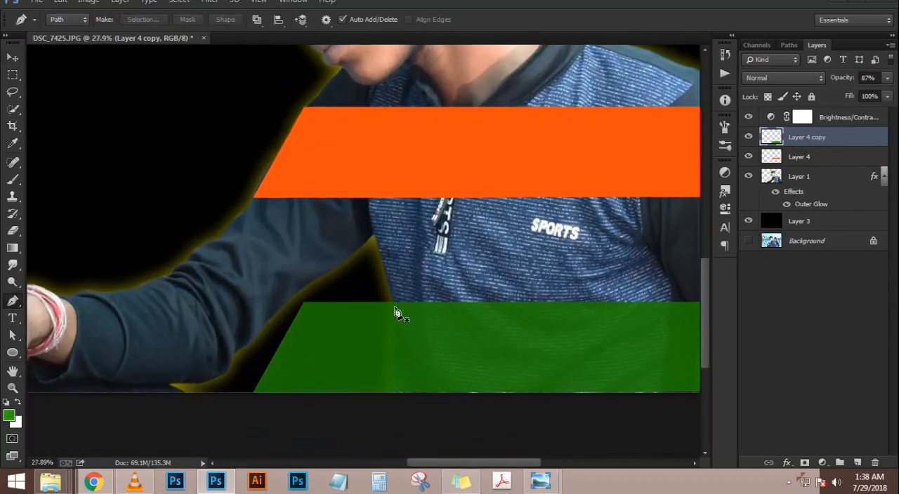
{"action": "left_click", "coordinate": [393, 304]}
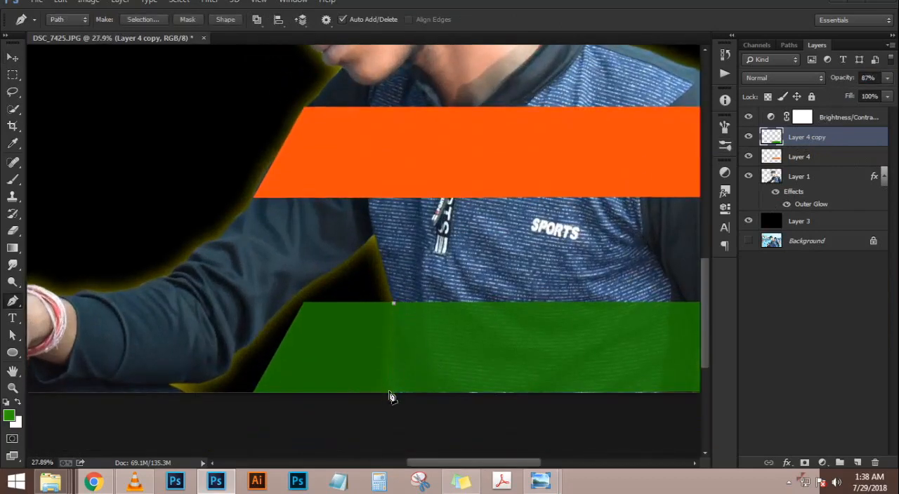
{"action": "left_click", "coordinate": [394, 323]}
{"action": "left_click_drag", "start_coordinate": [394, 395], "coordinate": [404, 410]}
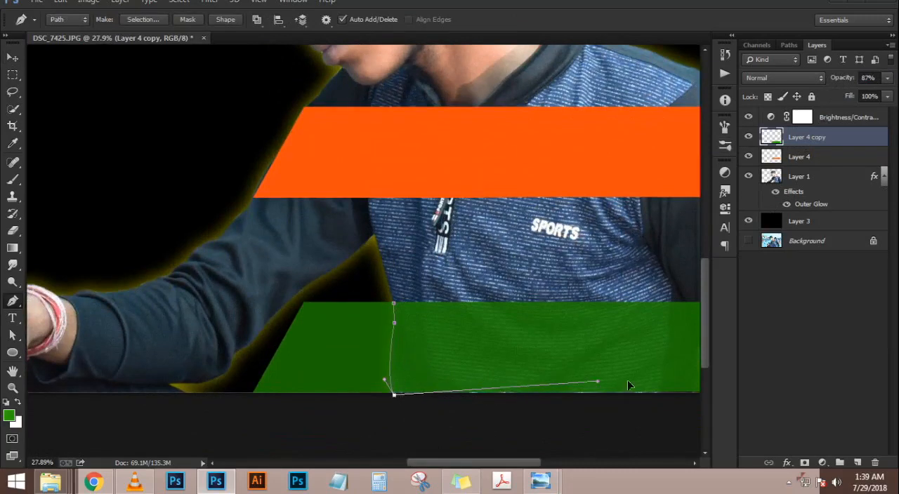
{"action": "left_click", "coordinate": [663, 395]}
{"action": "left_click", "coordinate": [672, 303]}
{"action": "left_click_drag", "start_coordinate": [672, 284], "coordinate": [668, 271]}
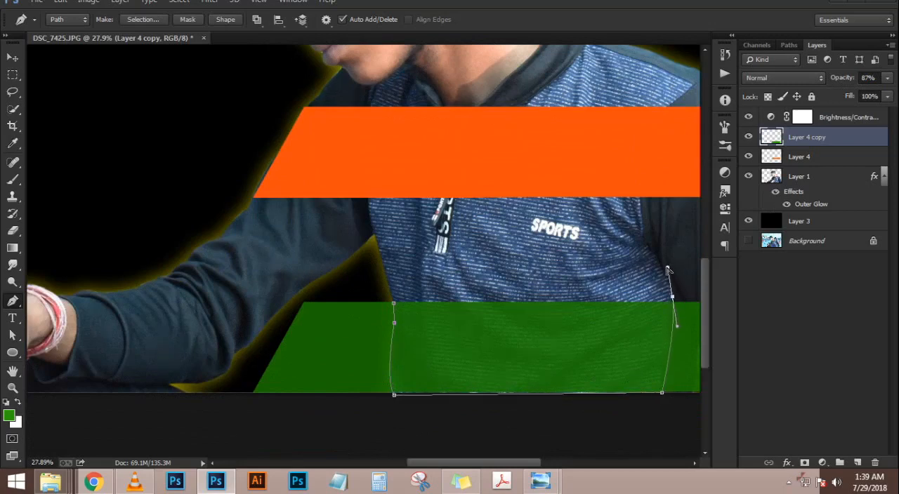
{"action": "key", "text": "ctrl+Return"}
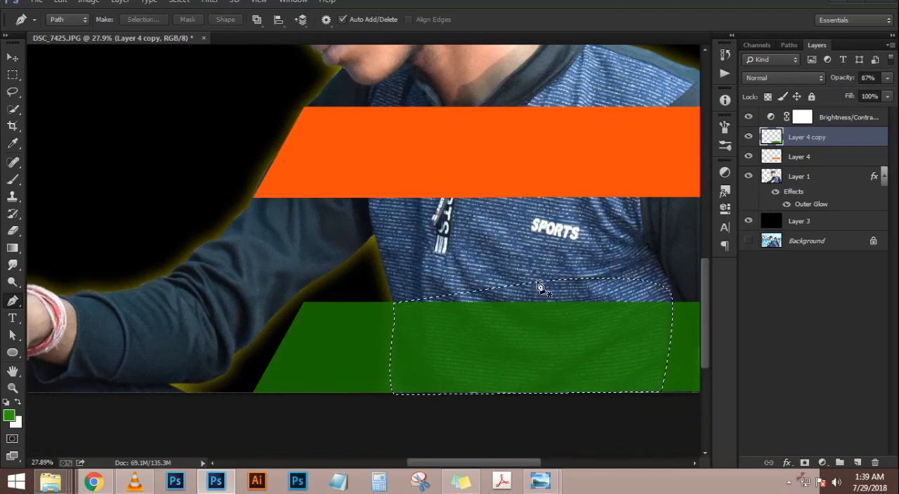
Invert the torso selection, delete the green outside the torso, and deselect
{"action": "key", "text": "super"}
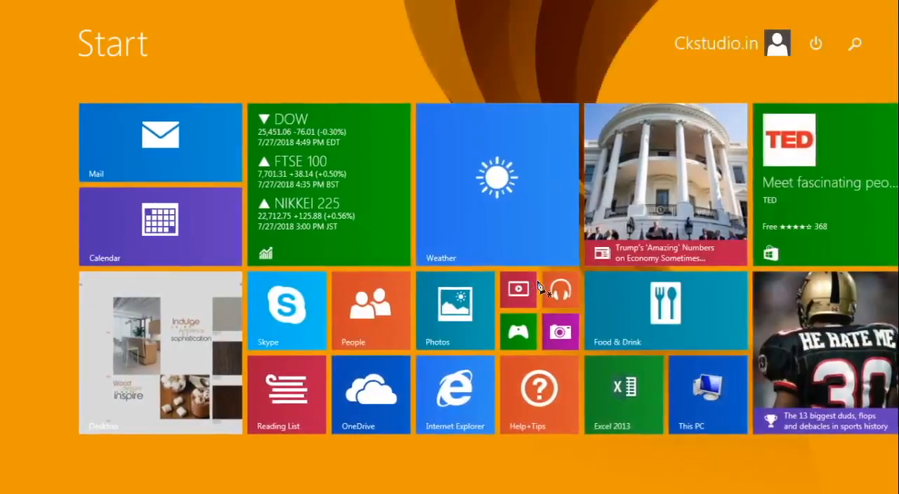
{"action": "key", "text": "super"}
{"action": "key", "text": "ctrl+shift+i"}
{"action": "key", "text": "Delete"}
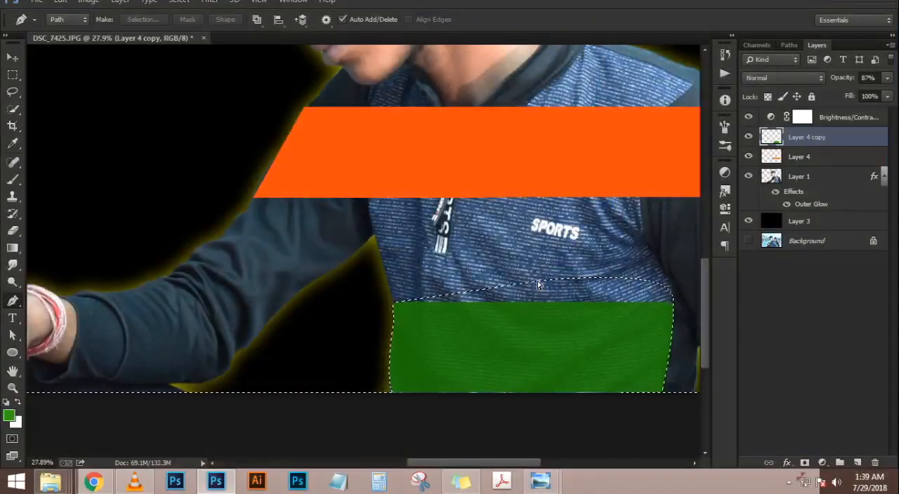
{"action": "key", "text": "ctrl+d"}
{"action": "scroll", "coordinate": [536, 284], "scroll_direction": "down", "scroll_amount": 3}
{"action": "scroll", "coordinate": [539, 411], "scroll_direction": "up", "scroll_amount": 2}
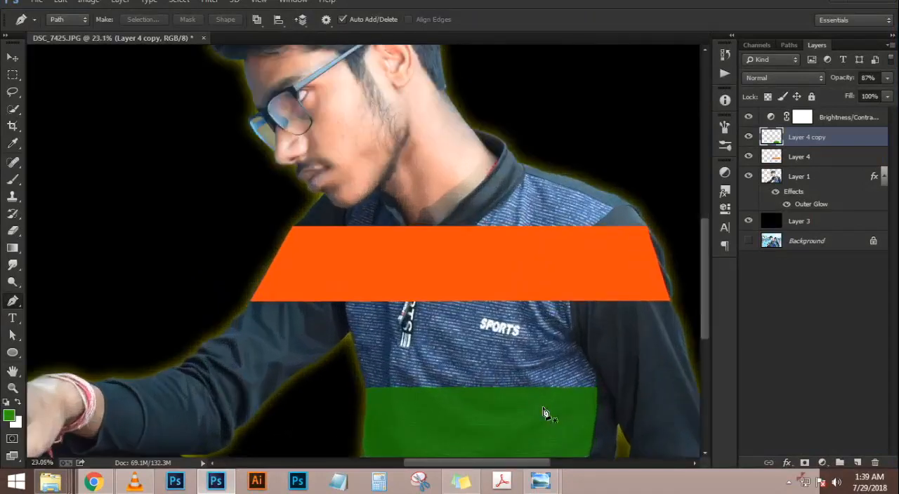
Step back through the green trimming and its selection, try rerouting the path toward the sleeve, and discard the path
{"action": "key", "text": "ctrl+alt+z"}
{"action": "key", "text": "ctrl+alt+z"}
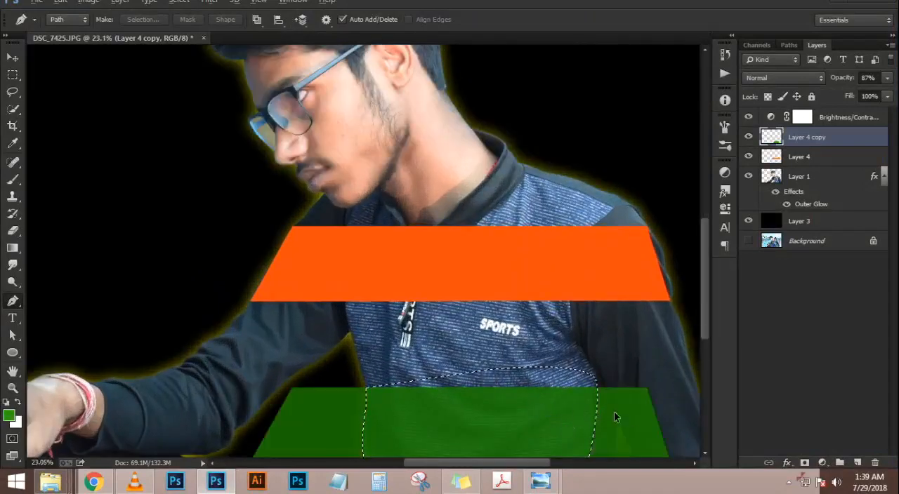
{"action": "left_click_drag", "start_coordinate": [607, 372], "coordinate": [591, 322]}
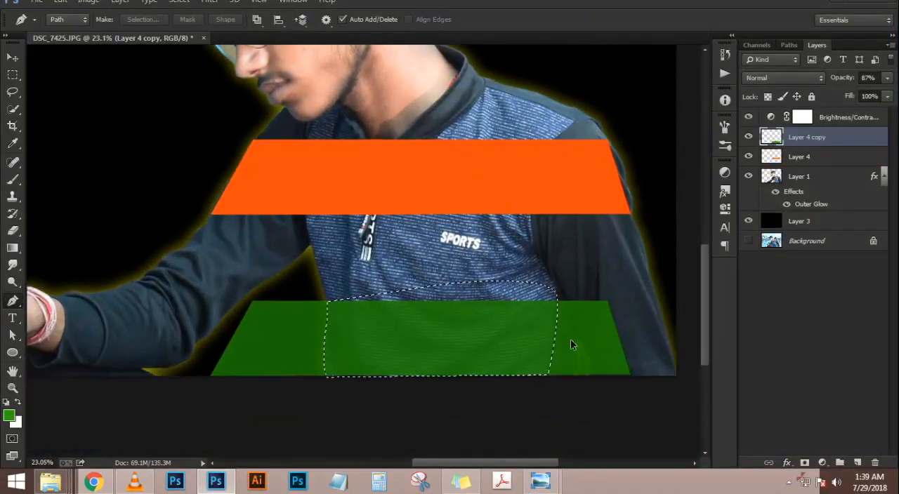
{"action": "key", "text": "ctrl+alt+z"}
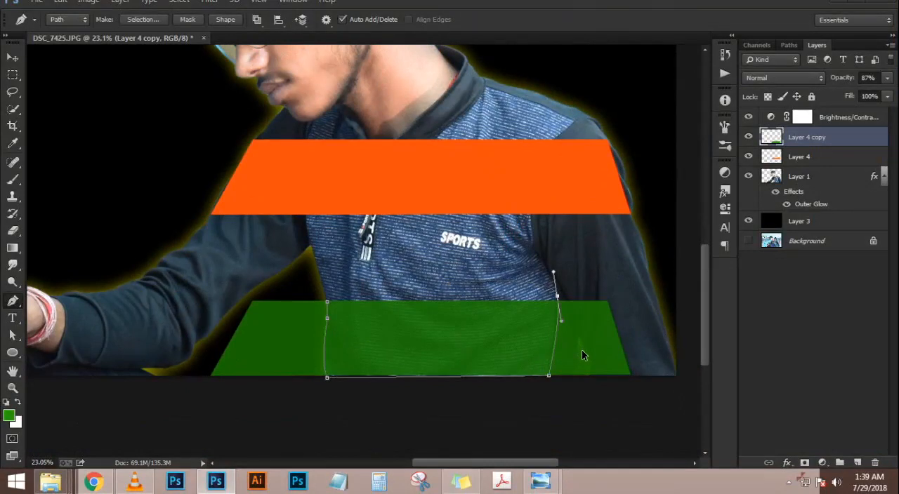
{"action": "key", "text": "ctrl+alt+z"}
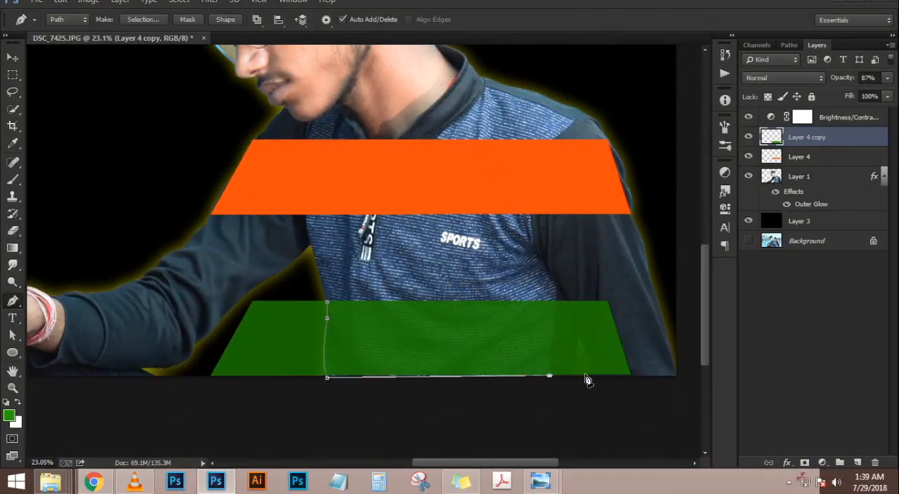
{"action": "left_click", "coordinate": [575, 375]}
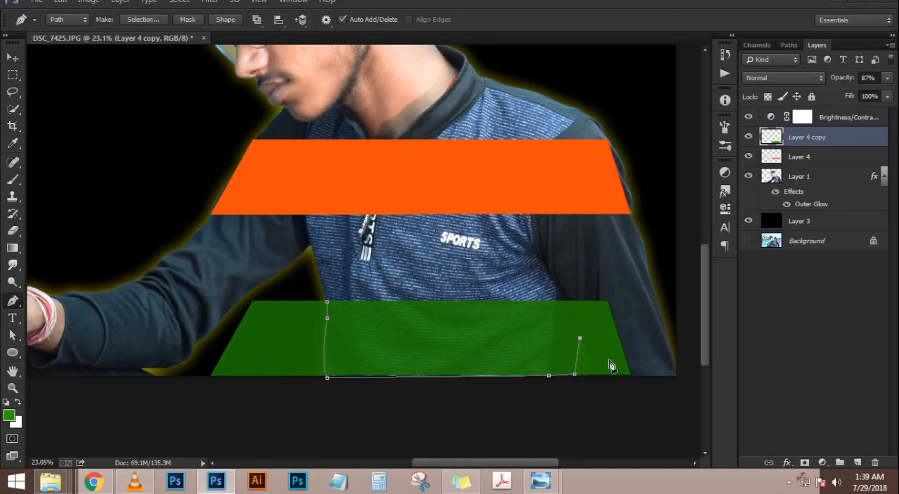
{"action": "key", "text": "Escape"}
Stretch the green band to 110.83% width so it reaches the sleeve's outer edge, and apply the transform
{"action": "key", "text": "ctrl+t"}
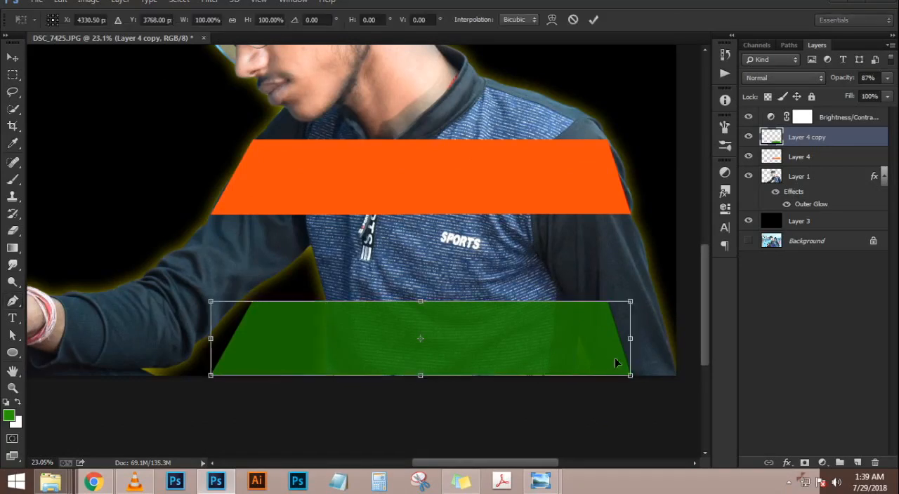
{"action": "left_click_drag", "start_coordinate": [630, 339], "coordinate": [675, 339]}
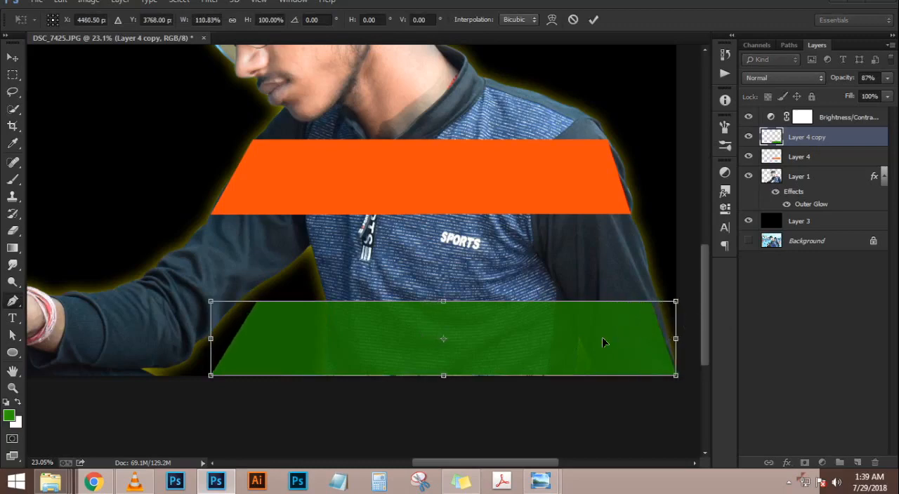
{"action": "key", "text": "Return"}
{"action": "key", "text": "p"}
{"action": "key", "text": "ctrl+0"}
{"action": "scroll", "coordinate": [493, 342], "scroll_direction": "up", "scroll_amount": 2}
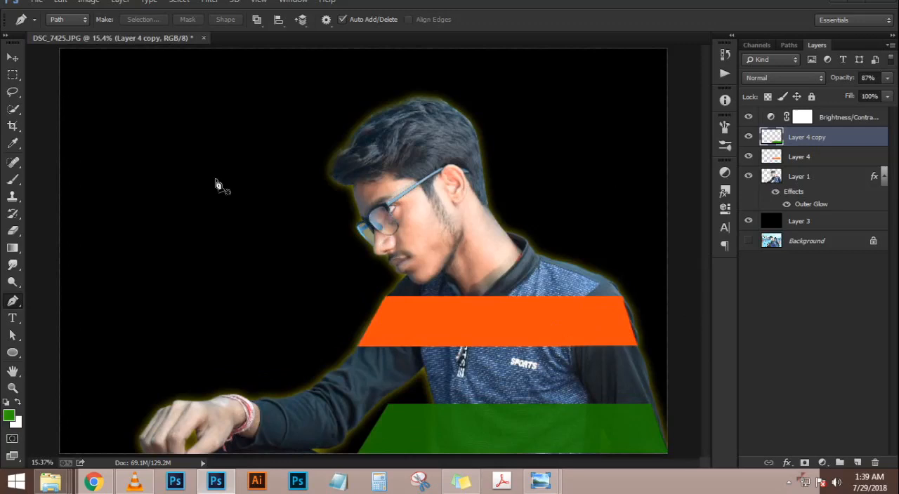
Select the orange band on Layer 4 and set its blend mode to Darken
{"action": "left_click", "coordinate": [8, 59]}
{"action": "left_click", "coordinate": [547, 331]}
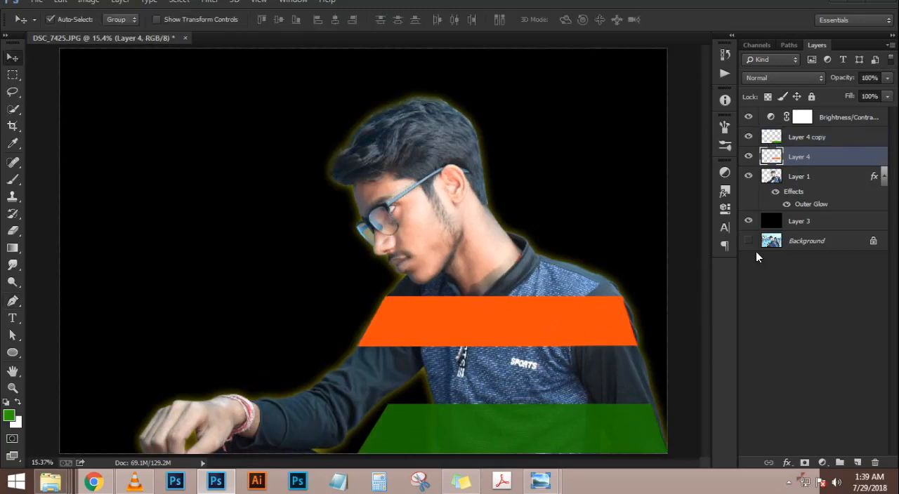
{"action": "left_click", "coordinate": [801, 74]}
{"action": "left_click", "coordinate": [800, 74]}
{"action": "key", "text": "Down"}
{"action": "key", "text": "Down"}
{"action": "key", "text": "Down"}
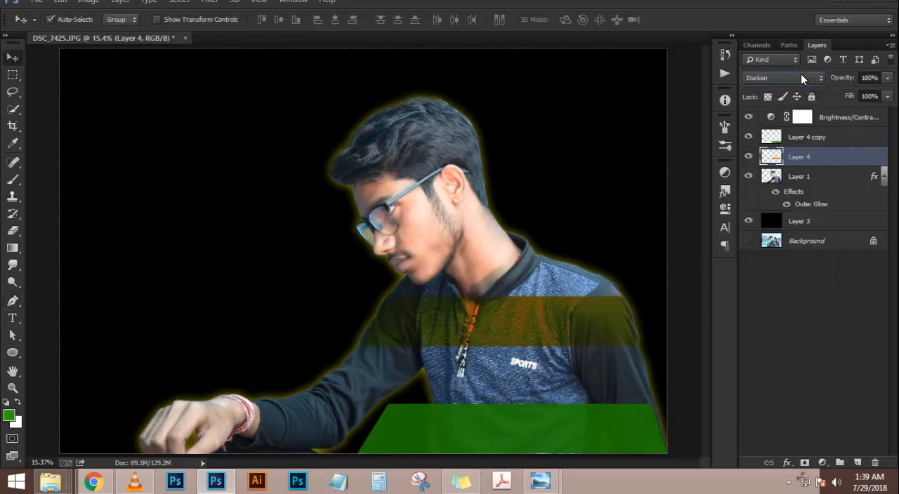
Compare further blend modes on the orange band and settle on Color
{"action": "key", "text": "Down"}
{"action": "key", "text": "Down"}
{"action": "key", "text": "Down"}
{"action": "key", "text": "Down"}
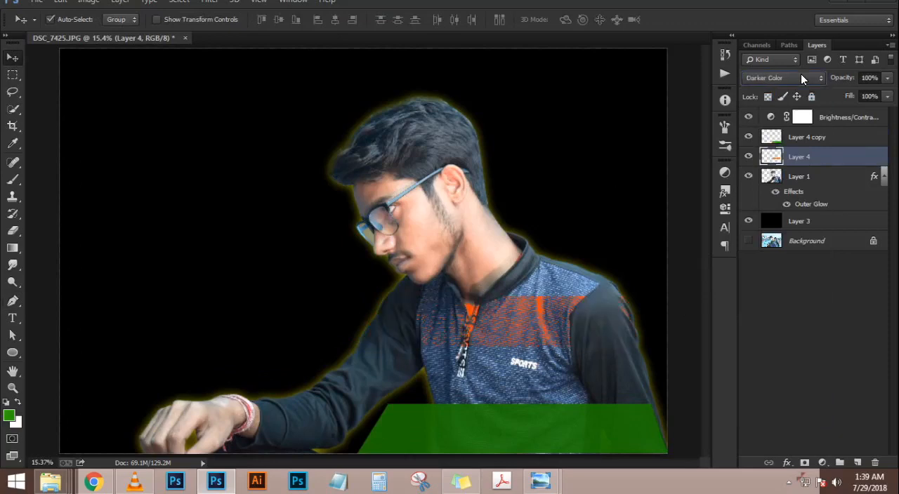
{"action": "key", "text": "Down"}
{"action": "key", "text": "Down"}
{"action": "key", "text": "Down"}
{"action": "key", "text": "Down"}
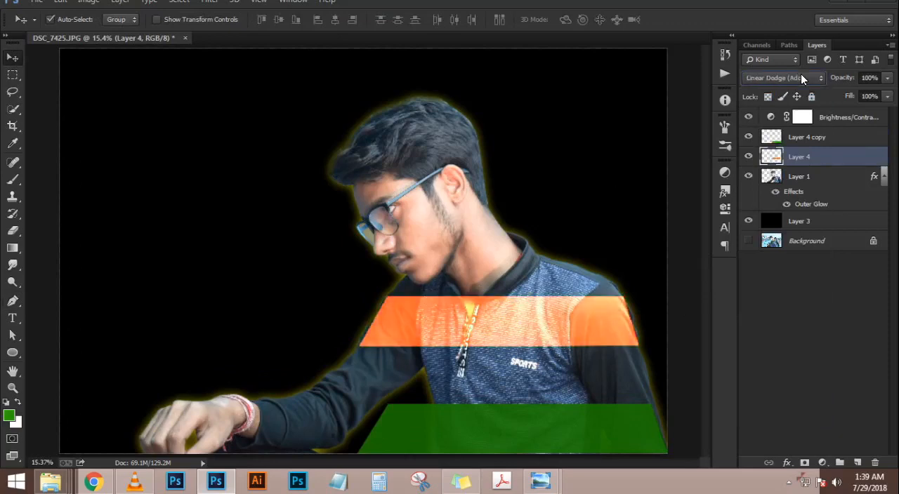
{"action": "key", "text": "Down"}
{"action": "key", "text": "Down"}
{"action": "key", "text": "Down"}
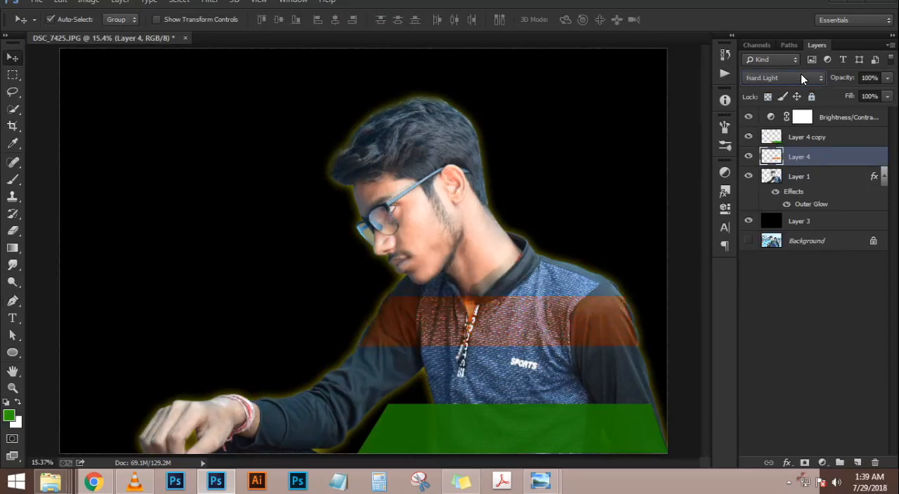
{"action": "key", "text": "Down"}
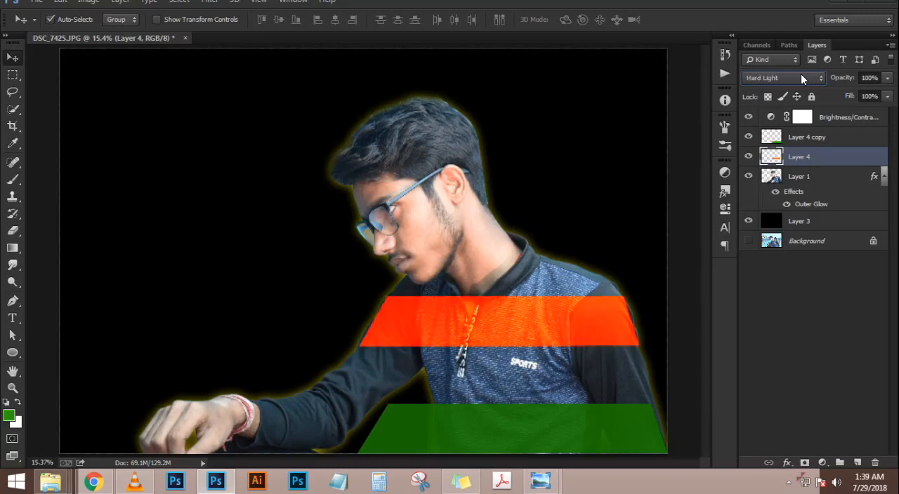
{"action": "key", "text": "Down"}
{"action": "key", "text": "Down"}
{"action": "key", "text": "Down"}
{"action": "key", "text": "Down"}
{"action": "key", "text": "Down"}
{"action": "key", "text": "Down"}
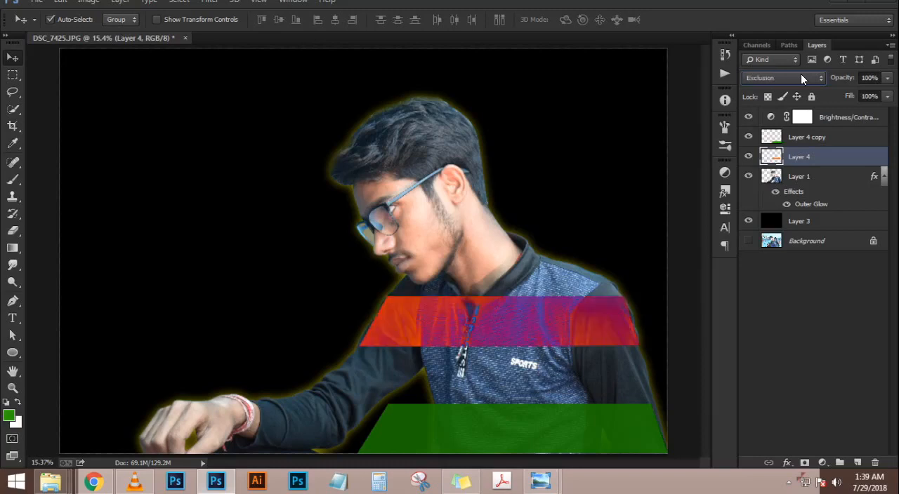
{"action": "key", "text": "Down"}
{"action": "key", "text": "Down"}
{"action": "key", "text": "Down"}
{"action": "key", "text": "Down"}
{"action": "key", "text": "Down"}
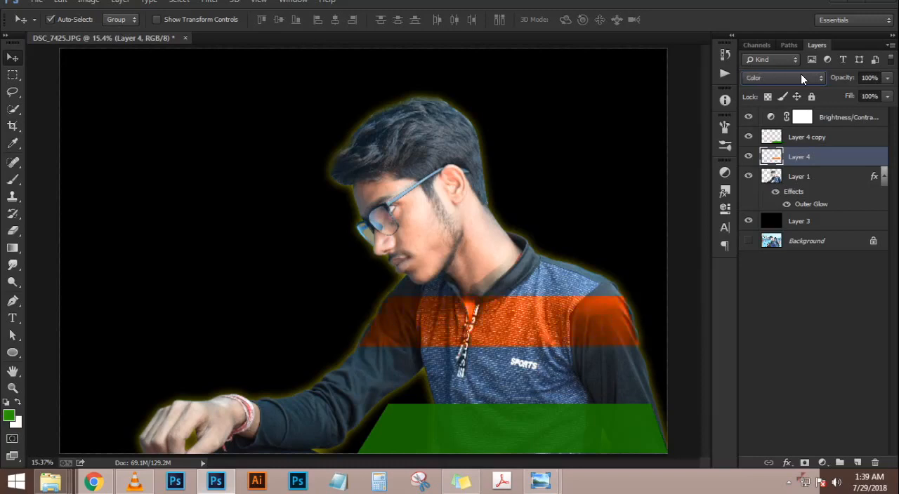
{"action": "key", "text": "Up"}
{"action": "left_click", "coordinate": [808, 78]}
{"action": "key", "text": "Escape"}
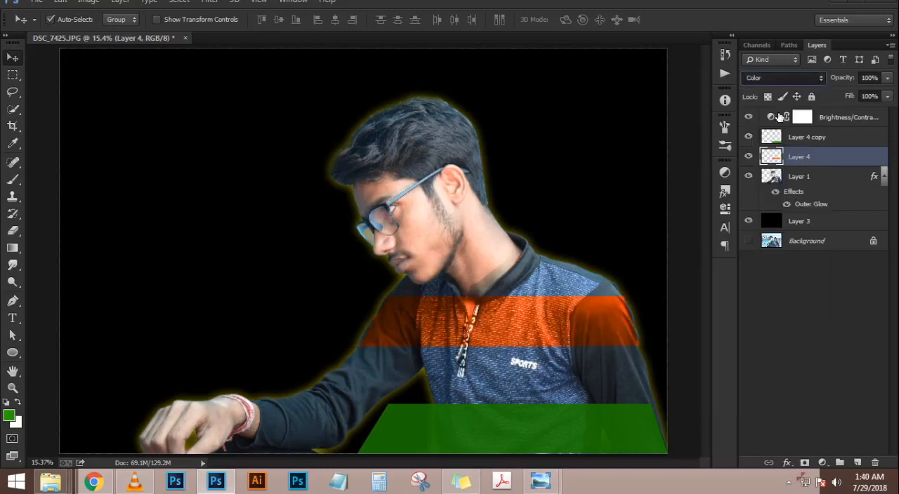
Set the blend mode of the green band on Layer 4 copy to Color and check the whole picture
{"action": "left_click", "coordinate": [811, 137]}
{"action": "left_click", "coordinate": [802, 77]}
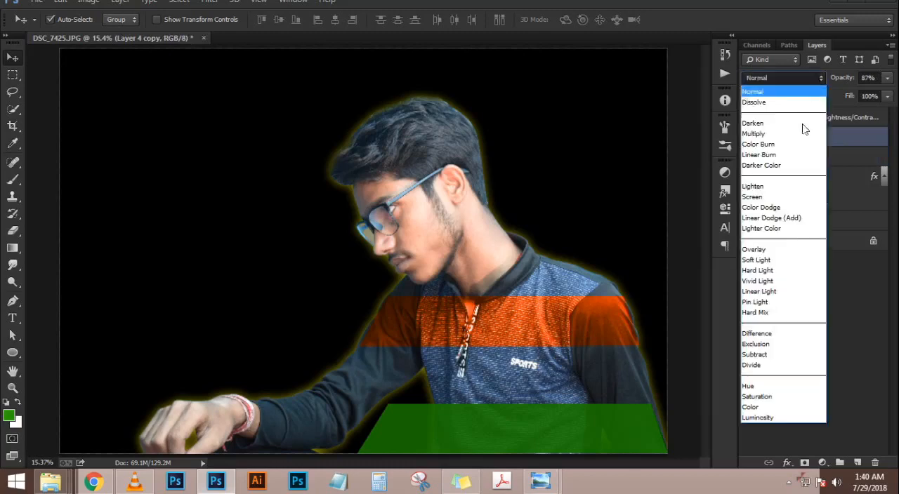
{"action": "left_click", "coordinate": [804, 407]}
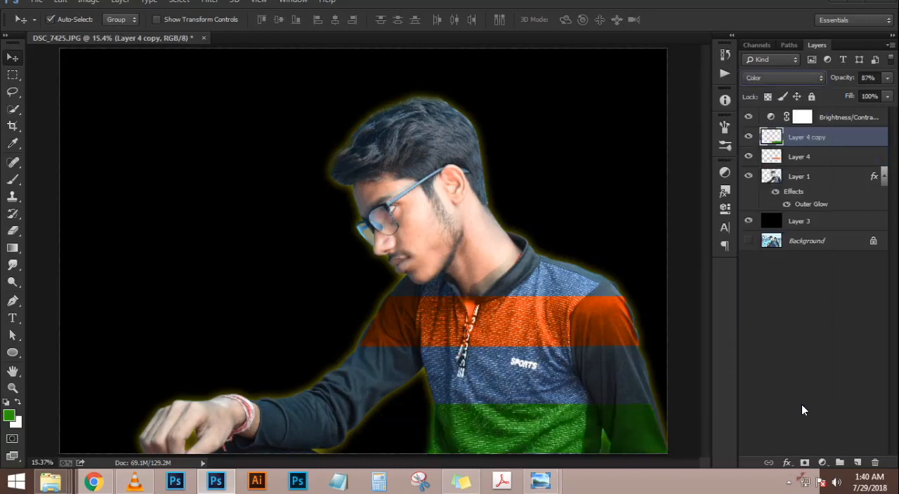
{"action": "scroll", "coordinate": [376, 266], "scroll_direction": "down", "scroll_amount": 7}
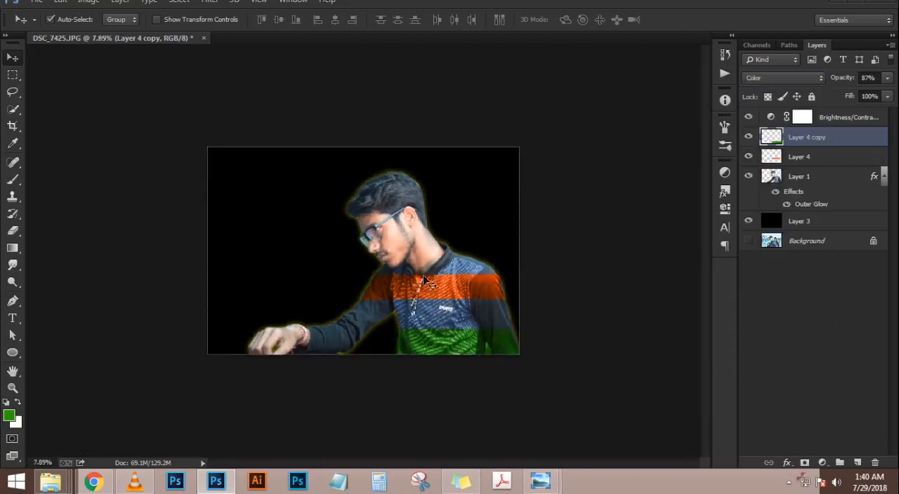
{"action": "scroll", "coordinate": [417, 271], "scroll_direction": "up", "scroll_amount": 4}
{"action": "scroll", "coordinate": [456, 316], "scroll_direction": "up", "scroll_amount": 1}
{"action": "scroll", "coordinate": [525, 345], "scroll_direction": "down", "scroll_amount": 2}
{"action": "scroll", "coordinate": [537, 373], "scroll_direction": "up", "scroll_amount": 3}
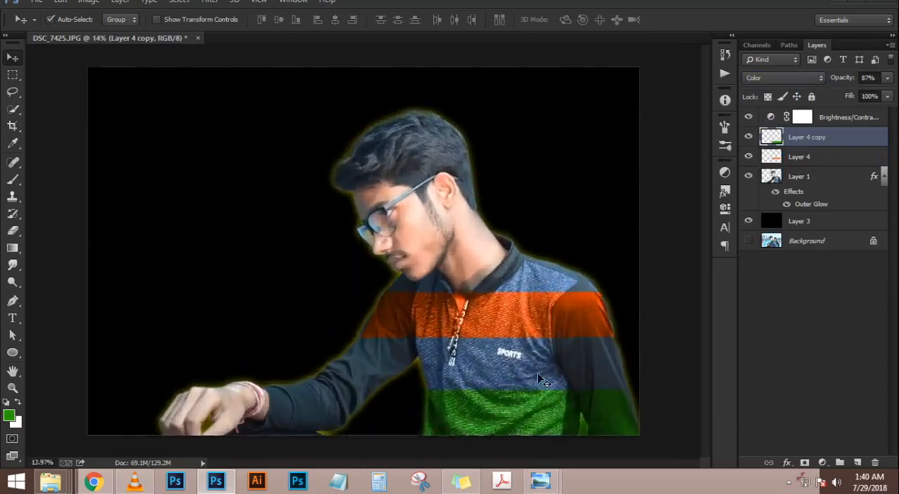
{"action": "scroll", "coordinate": [491, 327], "scroll_direction": "up", "scroll_amount": 3}
Widen the orange band to 101.84% so it reaches the outer edge of the outstretched arm's sleeve, and apply the transform
{"action": "left_click", "coordinate": [460, 316]}
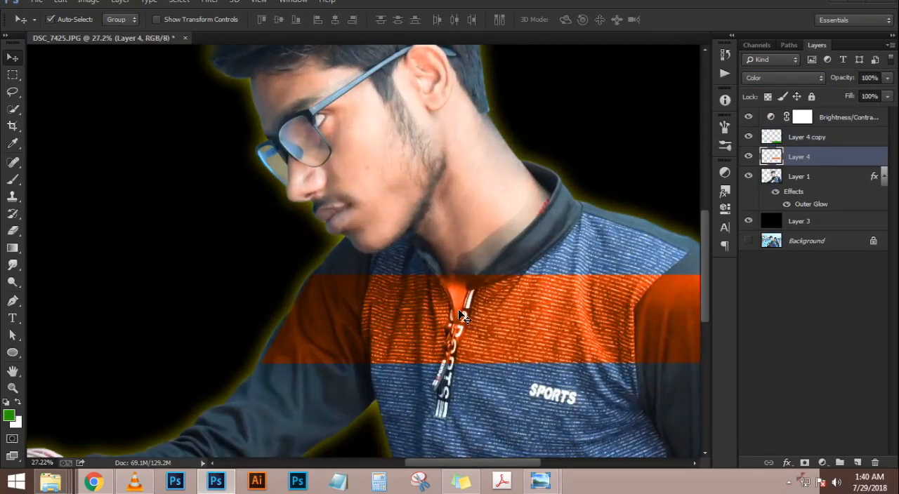
{"action": "key", "text": "ctrl+t"}
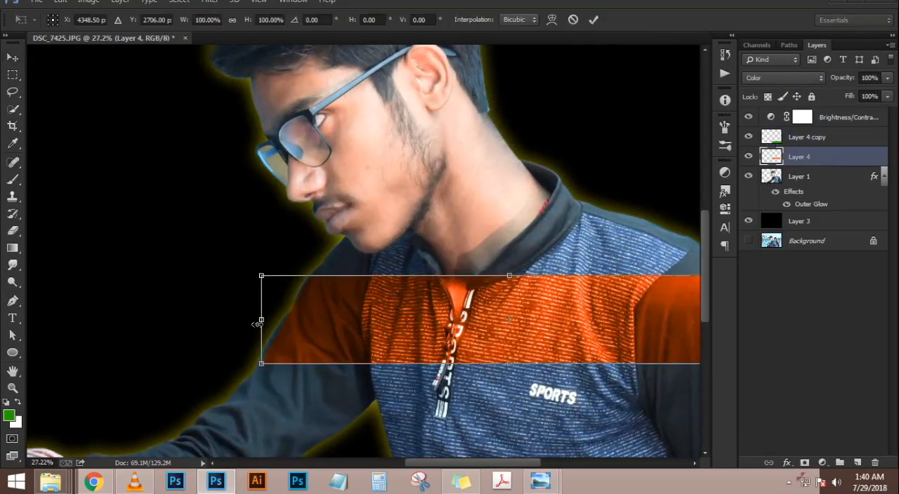
{"action": "left_click_drag", "start_coordinate": [250, 322], "coordinate": [251, 320]}
{"action": "key", "text": "Return"}
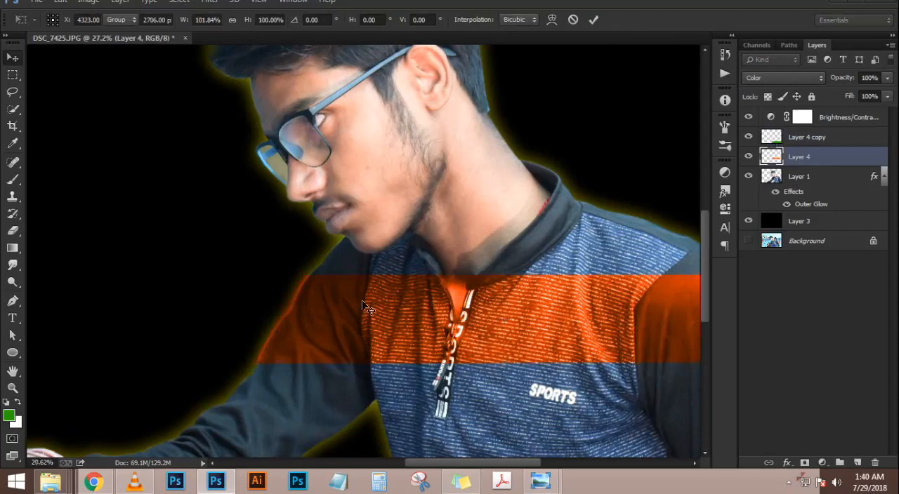
{"action": "scroll", "coordinate": [365, 305], "scroll_direction": "down", "scroll_amount": 5}
{"action": "scroll", "coordinate": [658, 342], "scroll_direction": "up", "scroll_amount": 8}
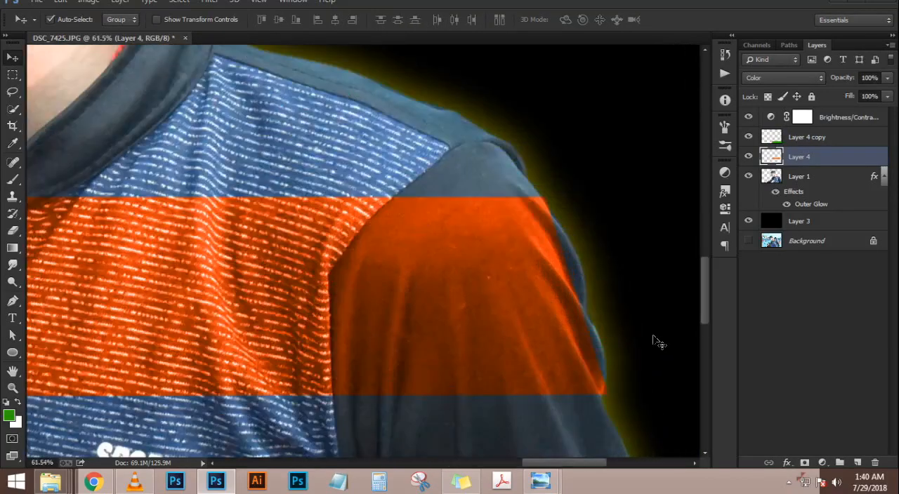
Stretch the orange band's other end to the outer edge of the near shoulder's sleeve and apply the transform
{"action": "key", "text": "ctrl+t"}
{"action": "left_click_drag", "start_coordinate": [600, 300], "coordinate": [630, 296]}
{"action": "key", "text": "Return"}
{"action": "scroll", "coordinate": [463, 255], "scroll_direction": "down", "scroll_amount": 3}
{"action": "scroll", "coordinate": [472, 248], "scroll_direction": "down", "scroll_amount": 3}
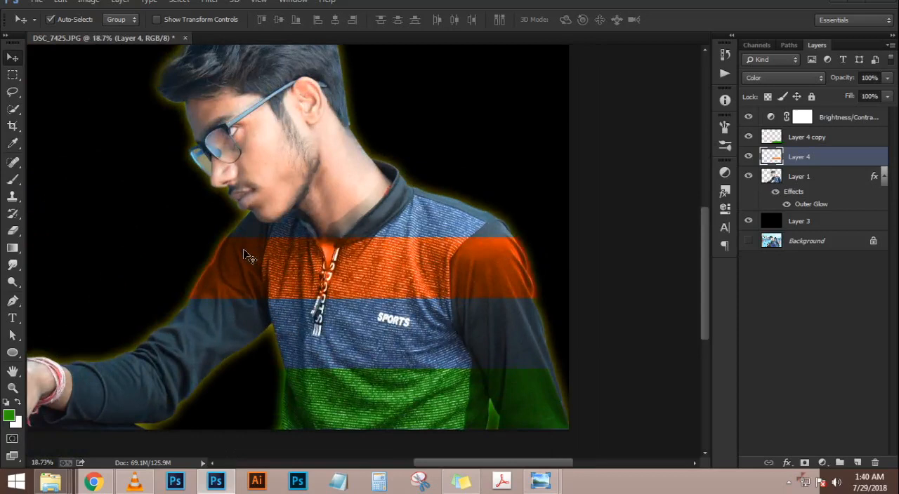
Delete the orange band's layer and the green band's layer
{"action": "key", "text": "Delete"}
{"action": "left_click", "coordinate": [813, 139]}
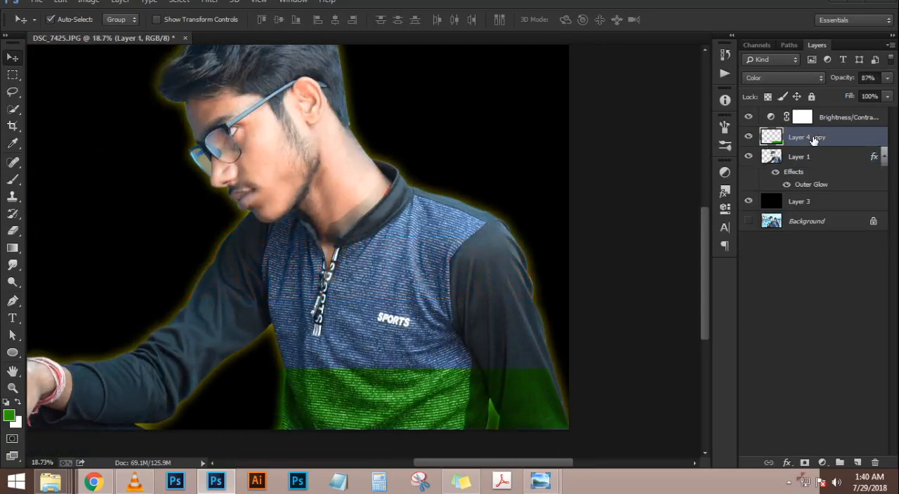
{"action": "key", "text": "Delete"}
Start a Pen path at the shirt's bottom hem and trace up the side and arm seam to the collar opening
{"action": "key", "text": "p"}
{"action": "scroll", "coordinate": [298, 390], "scroll_direction": "up", "scroll_amount": 3}
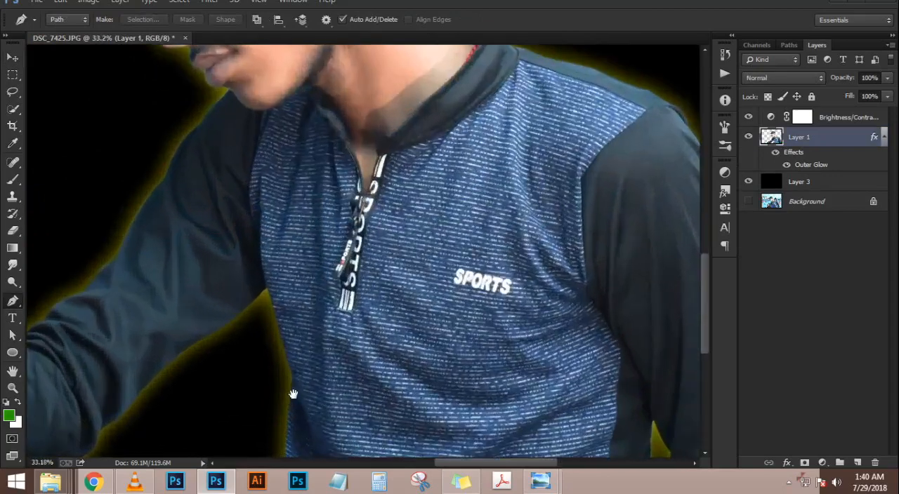
{"action": "left_click", "coordinate": [298, 380]}
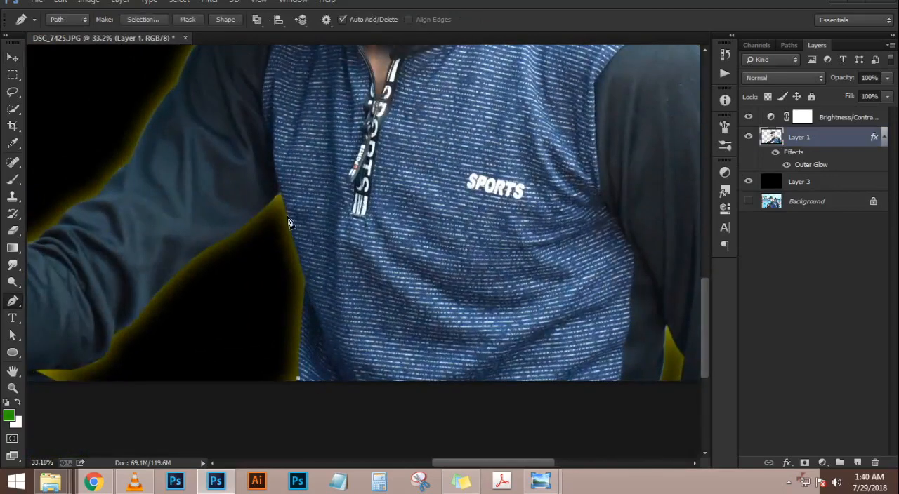
{"action": "left_click_drag", "start_coordinate": [306, 285], "coordinate": [313, 271]}
{"action": "left_click", "coordinate": [279, 190]}
{"action": "key", "text": "space"}
{"action": "left_click_drag", "start_coordinate": [287, 124], "coordinate": [276, 232]}
{"action": "left_click_drag", "start_coordinate": [296, 128], "coordinate": [321, 73]}
{"action": "left_click", "coordinate": [334, 104]}
{"action": "left_click_drag", "start_coordinate": [346, 133], "coordinate": [365, 156]}
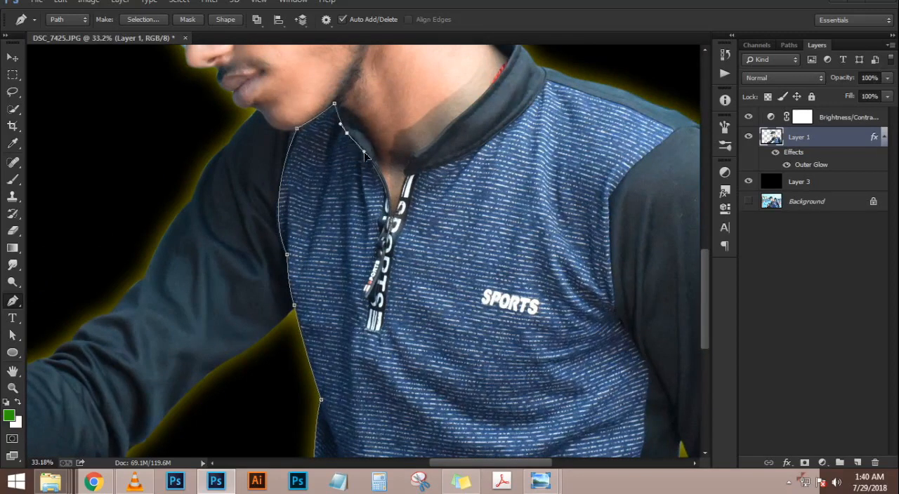
Continue the path around the zip opening and along the collar's lower edge to the shoulder seam
{"action": "left_click_drag", "start_coordinate": [394, 184], "coordinate": [413, 209]}
{"action": "left_click_drag", "start_coordinate": [408, 173], "coordinate": [412, 161]}
{"action": "left_click", "coordinate": [413, 156]}
{"action": "left_click_drag", "start_coordinate": [467, 122], "coordinate": [419, 224]}
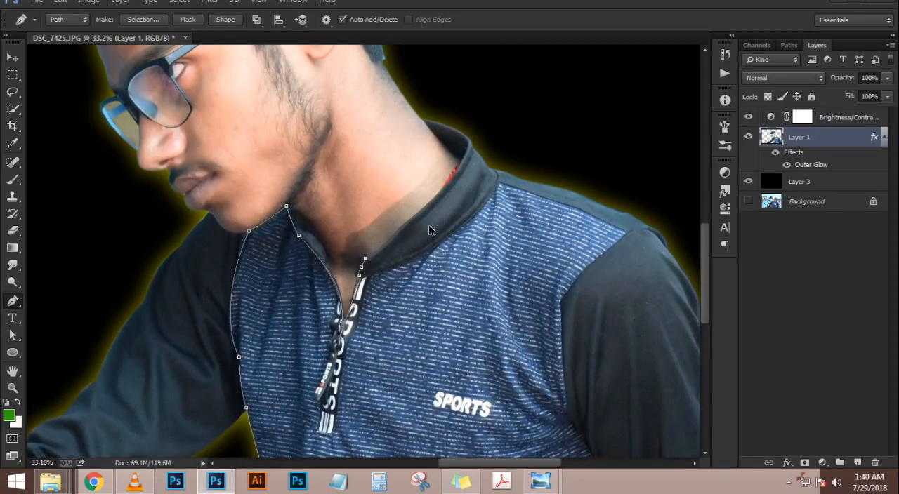
{"action": "left_click_drag", "start_coordinate": [409, 260], "coordinate": [460, 234]}
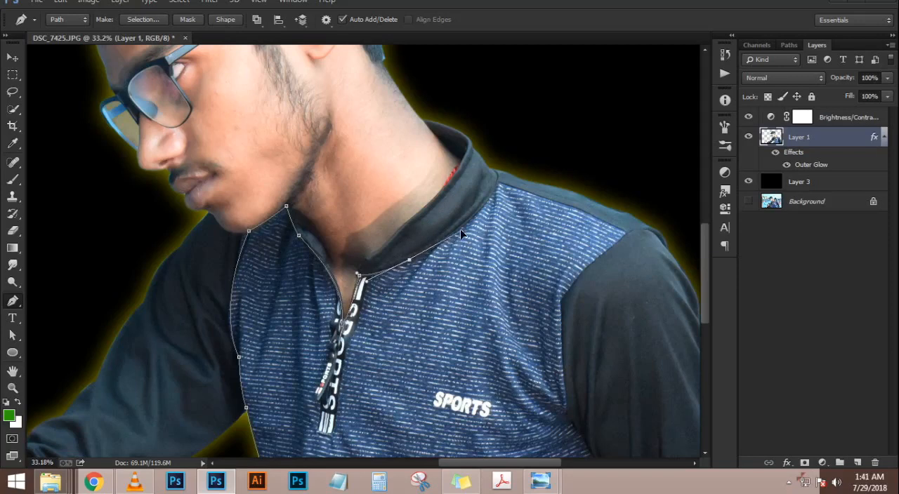
{"action": "left_click", "coordinate": [497, 180]}
Trace the other arm seam down to the hem, close the path around the shirt front, and convert it to a selection
{"action": "scroll", "coordinate": [622, 239], "scroll_direction": "down", "scroll_amount": 3}
{"action": "left_click_drag", "start_coordinate": [554, 226], "coordinate": [557, 280]}
{"action": "left_click_drag", "start_coordinate": [560, 316], "coordinate": [564, 333]}
{"action": "left_click", "coordinate": [578, 341]}
{"action": "left_click_drag", "start_coordinate": [594, 364], "coordinate": [608, 287]}
{"action": "key", "text": "space"}
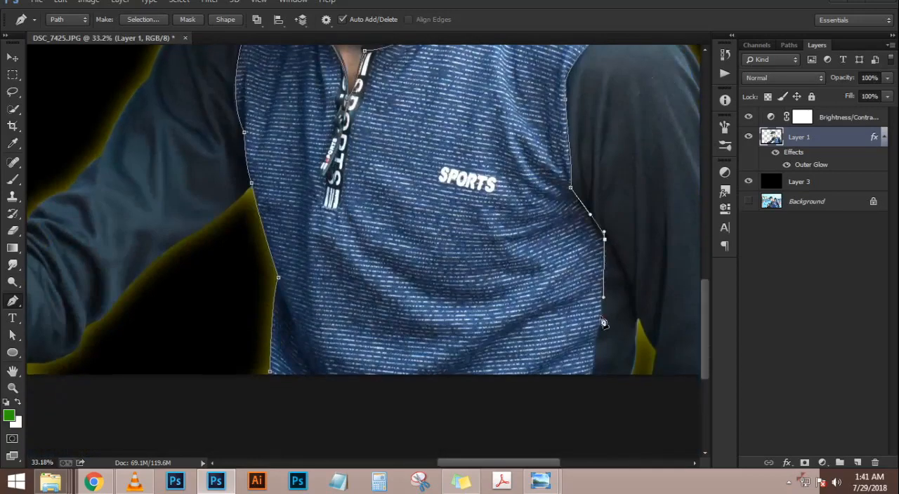
{"action": "left_click", "coordinate": [590, 376]}
{"action": "left_click", "coordinate": [287, 375]}
{"action": "left_click", "coordinate": [270, 374]}
{"action": "key", "text": "ctrl+0"}
{"action": "key", "text": "ctrl+Return"}
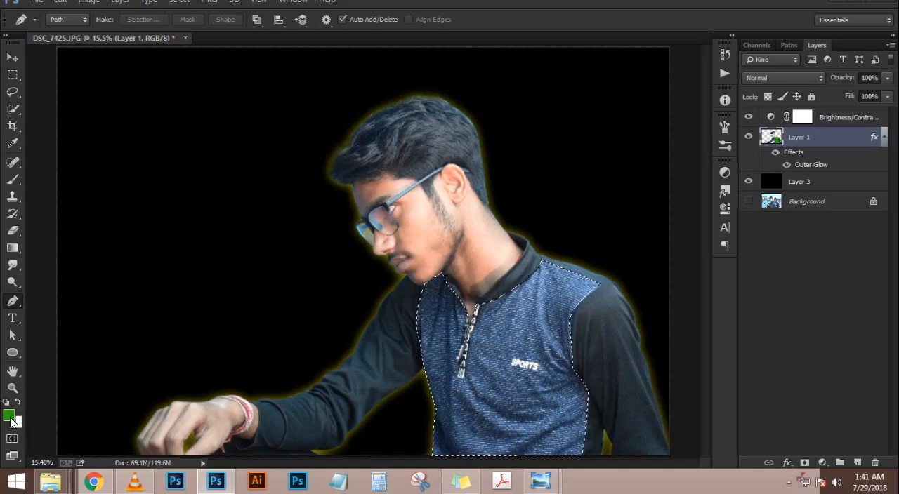
{"action": "key", "text": "alt+BackSpace"}
{"action": "key", "text": "ctrl+d"}
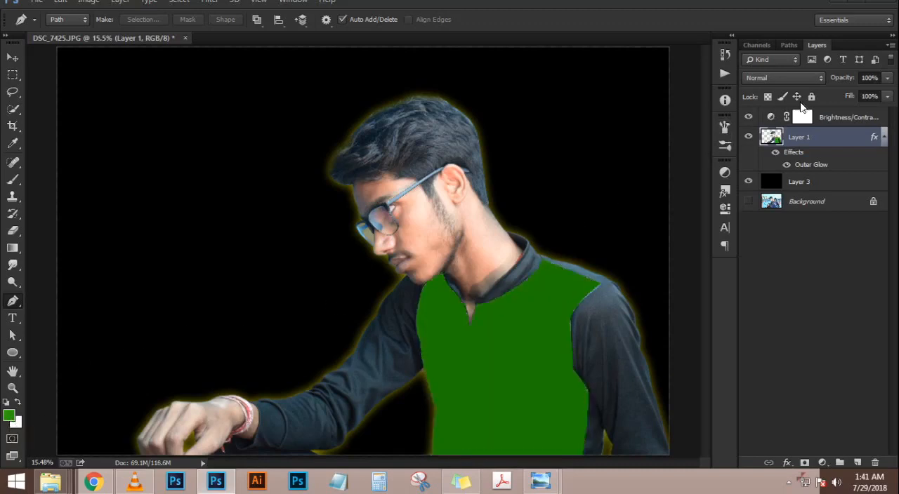
{"action": "double_click", "coordinate": [809, 77]}
{"action": "key", "text": "Down"}
{"action": "key", "text": "Down"}
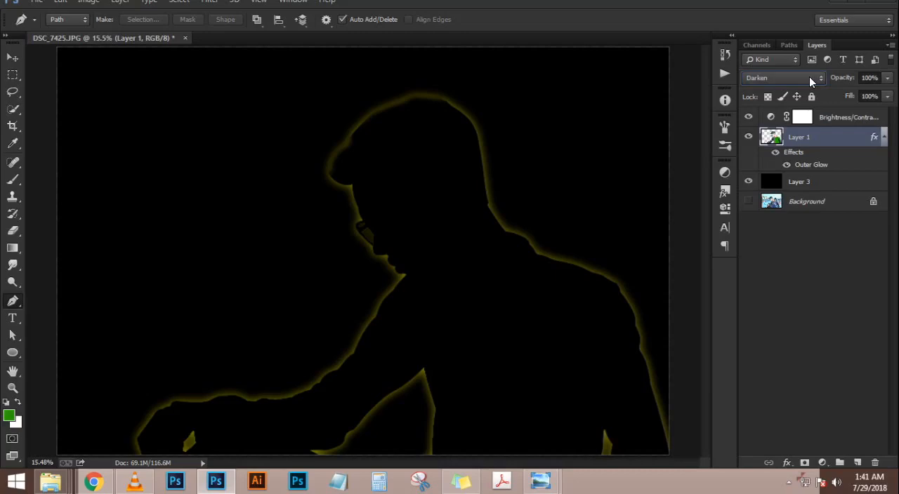
{"action": "scroll", "coordinate": [809, 77], "scroll_direction": "up", "scroll_amount": 2}
{"action": "scroll", "coordinate": [809, 76], "scroll_direction": "up", "scroll_amount": 2}
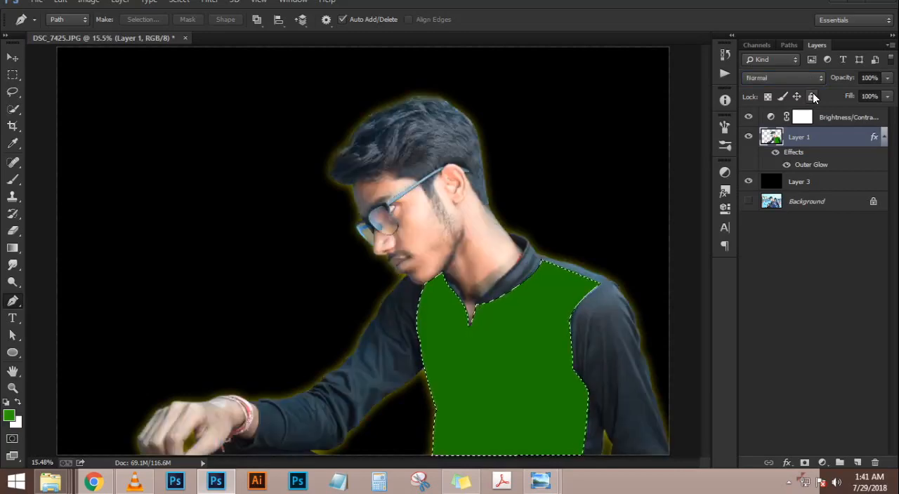
{"action": "key", "text": "ctrl+z"}
Create a new layer above Layer 1, fill the shirt-front selection with the green foreground colour, and deselect
{"action": "left_click", "coordinate": [858, 463]}
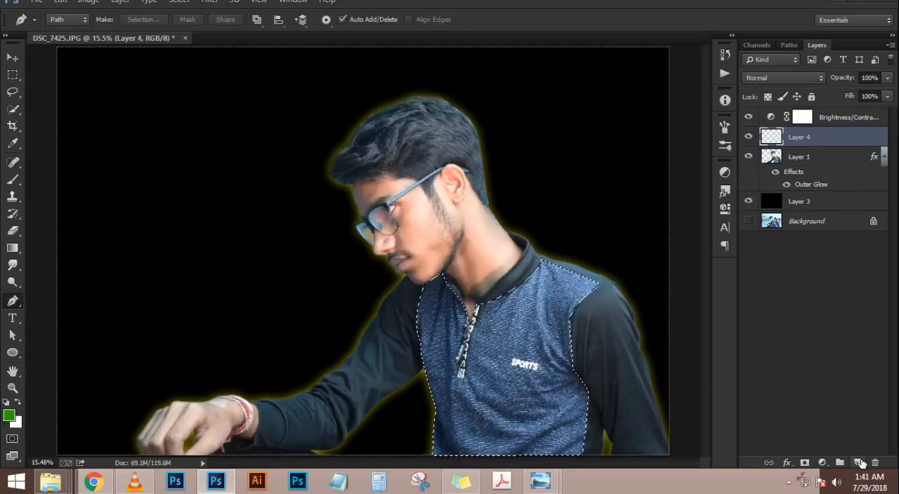
{"action": "key", "text": "alt+BackSpace"}
{"action": "key", "text": "ctrl+d"}
Compare blend modes on the green shirt-front layer and set it to Overlay
{"action": "left_click", "coordinate": [807, 75]}
{"action": "left_click", "coordinate": [807, 75]}
{"action": "key", "text": "Down"}
{"action": "key", "text": "Down"}
{"action": "key", "text": "Down"}
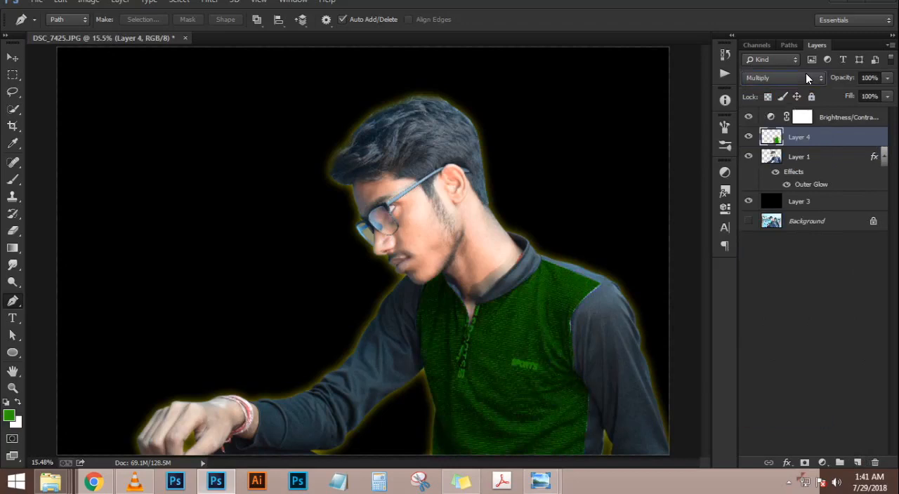
{"action": "key", "text": "Down"}
{"action": "key", "text": "Down"}
{"action": "key", "text": "Down"}
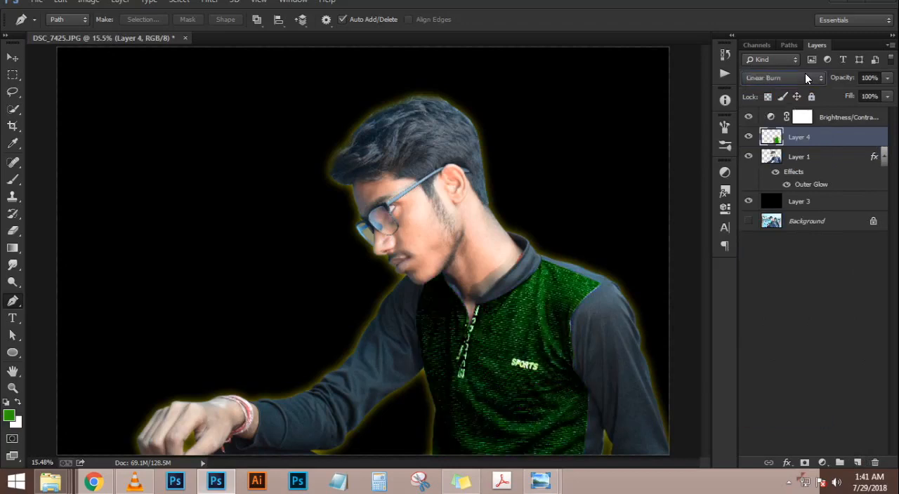
{"action": "key", "text": "Up"}
{"action": "key", "text": "Down"}
{"action": "key", "text": "Down"}
{"action": "key", "text": "Down"}
{"action": "key", "text": "Down"}
{"action": "key", "text": "Down"}
{"action": "key", "text": "Down"}
{"action": "key", "text": "Down"}
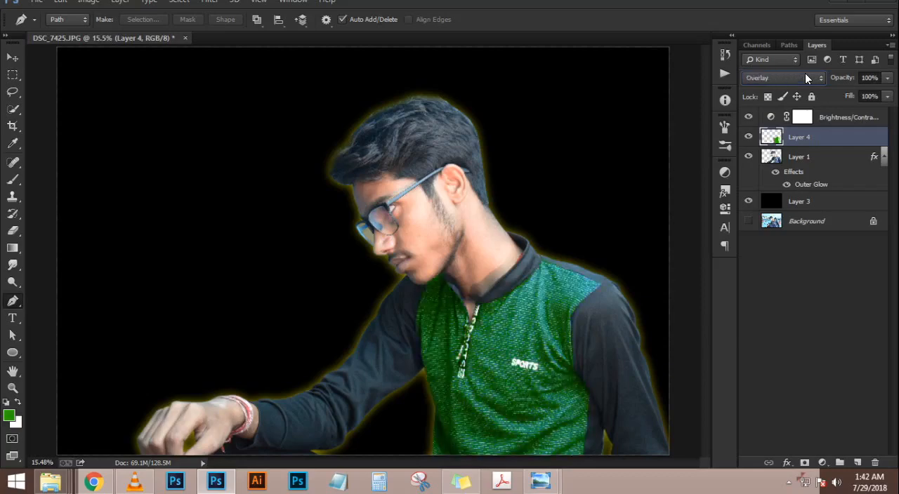
Start a Pen path along the wrist opening of the outstretched sleeve and load the cutout figure's outline as a selection
{"action": "scroll", "coordinate": [628, 228], "scroll_direction": "down", "scroll_amount": 7}
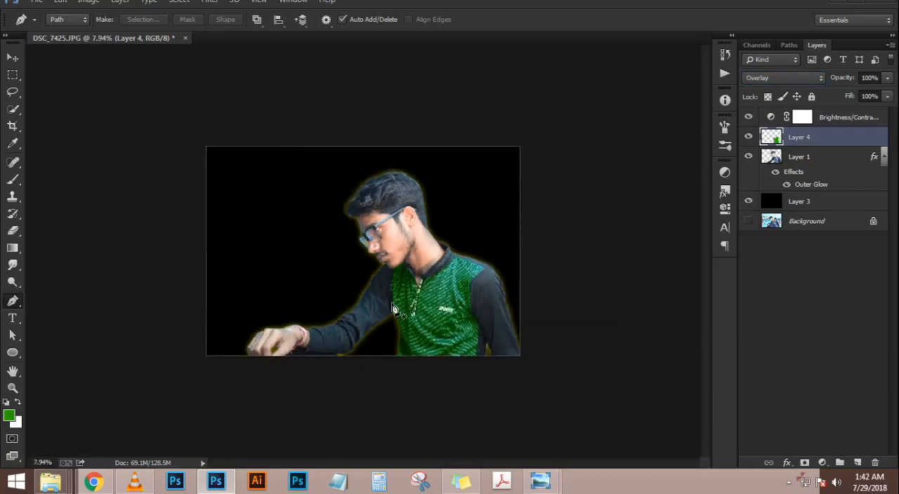
{"action": "scroll", "coordinate": [340, 398], "scroll_direction": "up", "scroll_amount": 8}
{"action": "scroll", "coordinate": [339, 398], "scroll_direction": "up", "scroll_amount": 8}
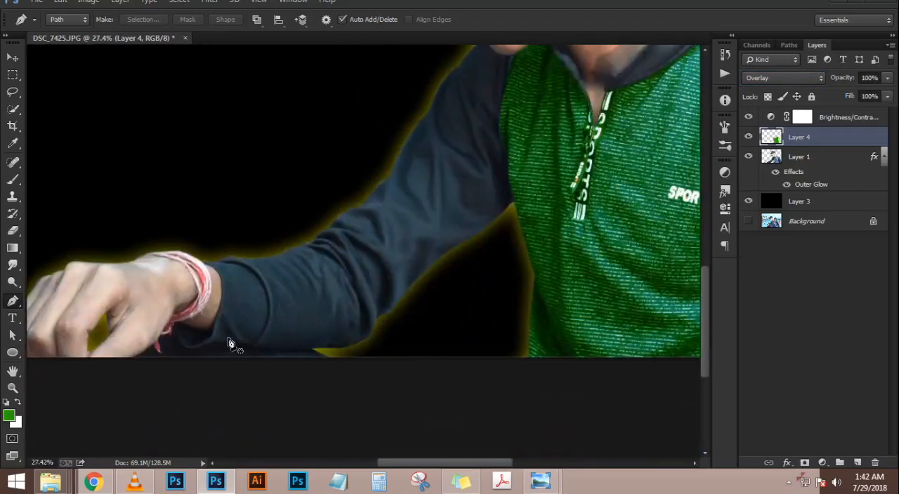
{"action": "left_click", "coordinate": [195, 239]}
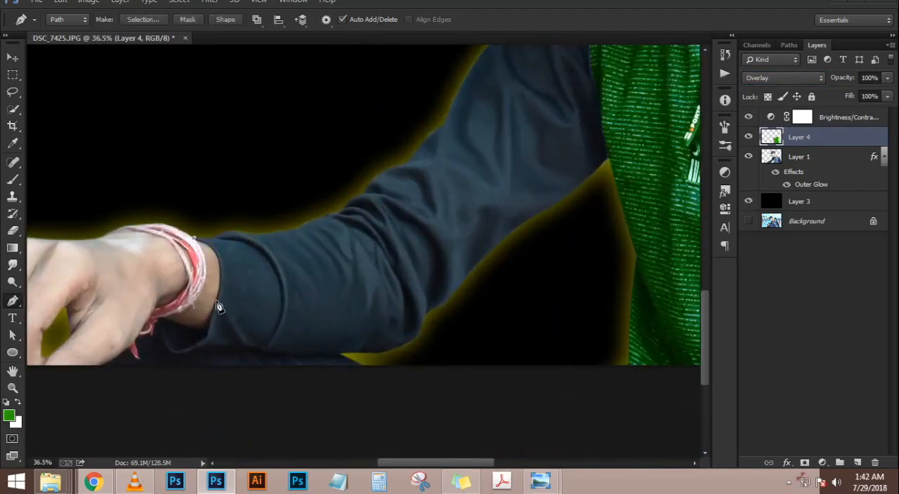
{"action": "left_click_drag", "start_coordinate": [201, 347], "coordinate": [198, 372]}
{"action": "scroll", "coordinate": [408, 257], "scroll_direction": "down", "scroll_amount": 7}
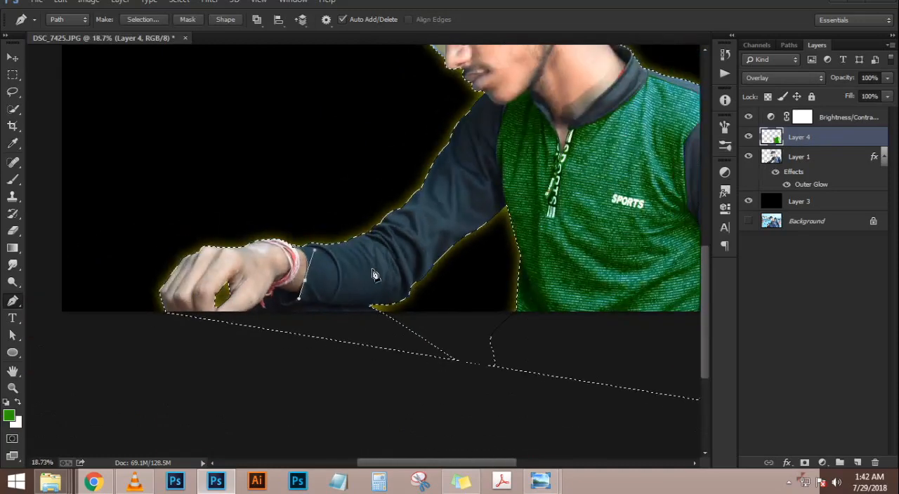
{"action": "scroll", "coordinate": [309, 341], "scroll_direction": "up", "scroll_amount": 5}
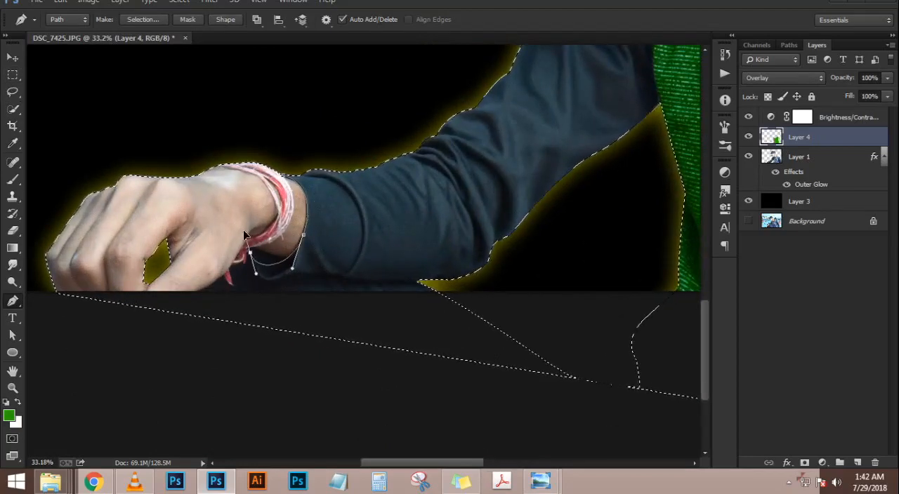
Continue the path under the cuff, past the bracelet threads and along the hand's lower edge to the image border
{"action": "left_click_drag", "start_coordinate": [252, 246], "coordinate": [244, 186]}
{"action": "key", "text": "ctrl+z"}
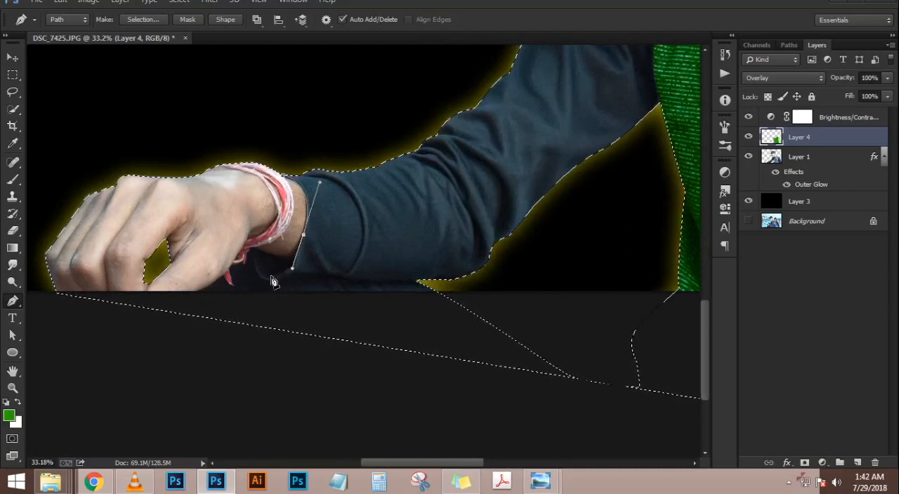
{"action": "left_click_drag", "start_coordinate": [262, 277], "coordinate": [244, 253]}
{"action": "left_click", "coordinate": [244, 258]}
{"action": "left_click", "coordinate": [242, 262]}
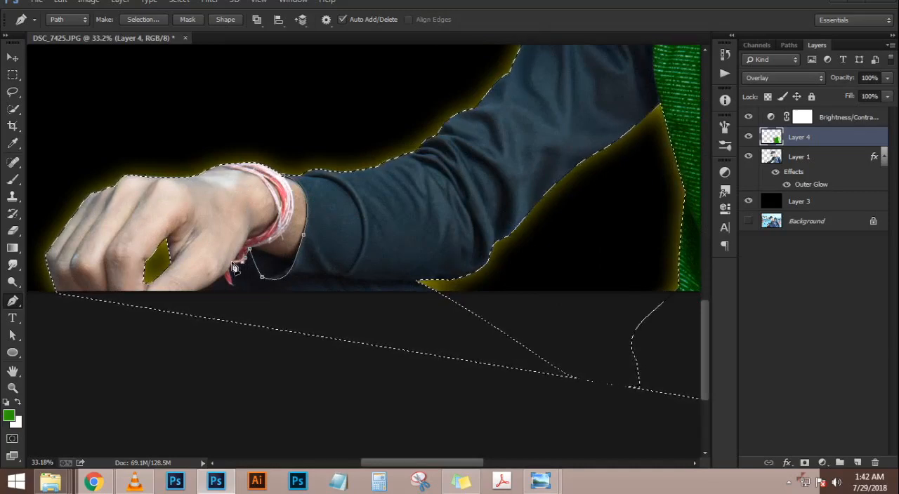
{"action": "left_click", "coordinate": [217, 281]}
{"action": "left_click", "coordinate": [206, 287]}
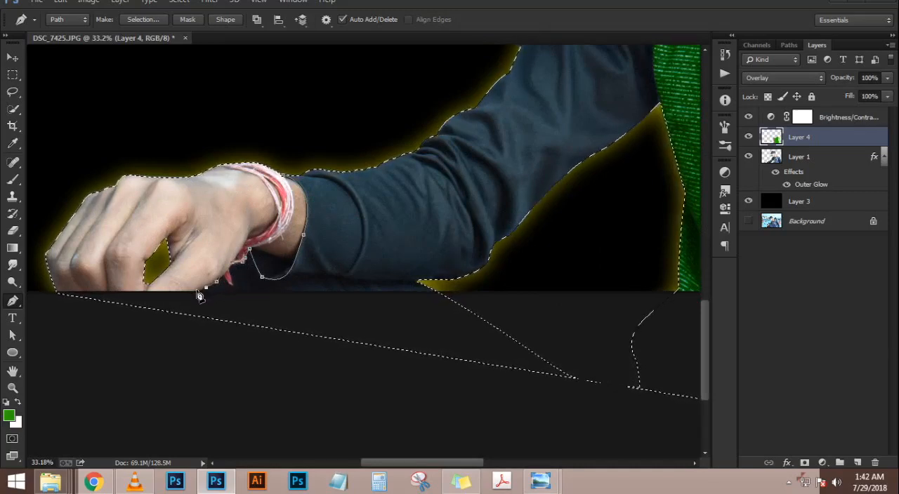
{"action": "left_click", "coordinate": [197, 292]}
Close the path around the outside of the hand and subtract that area from the figure selection
{"action": "left_click", "coordinate": [156, 328]}
{"action": "left_click_drag", "start_coordinate": [131, 318], "coordinate": [265, 347]}
{"action": "left_click", "coordinate": [146, 341]}
{"action": "left_click", "coordinate": [134, 240]}
{"action": "left_click", "coordinate": [201, 179]}
{"action": "left_click", "coordinate": [421, 124]}
{"action": "key", "text": "ctrl+alt+Return"}
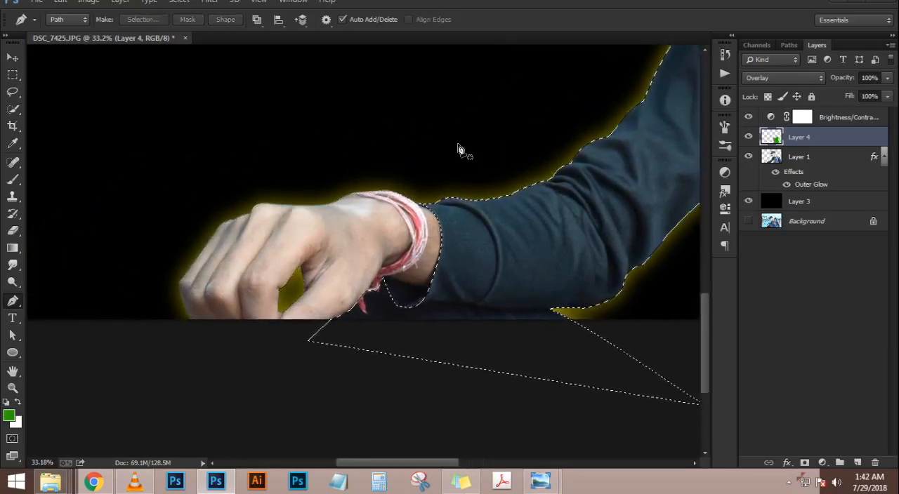
Trace a new path from the inner cuff along the underside of the forearm sleeve to the glow below the elbow
{"action": "scroll", "coordinate": [447, 186], "scroll_direction": "down", "scroll_amount": 3}
{"action": "left_click_drag", "start_coordinate": [434, 306], "coordinate": [355, 285]}
{"action": "scroll", "coordinate": [301, 267], "scroll_direction": "up", "scroll_amount": 5}
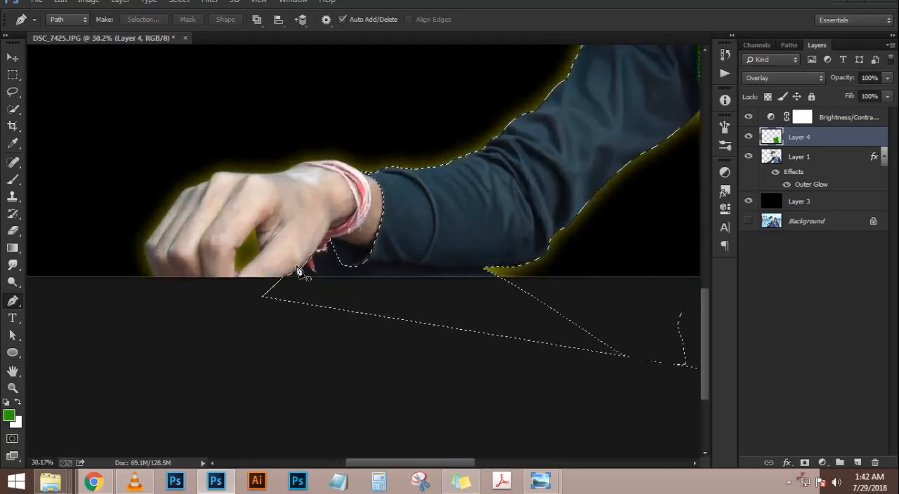
{"action": "scroll", "coordinate": [314, 273], "scroll_direction": "up", "scroll_amount": 1}
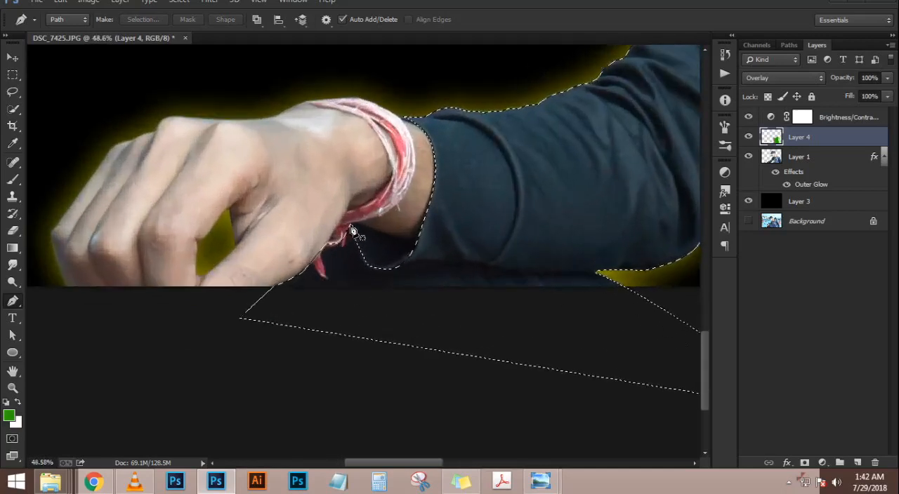
{"action": "left_click", "coordinate": [350, 226]}
{"action": "left_click_drag", "start_coordinate": [405, 264], "coordinate": [448, 258]}
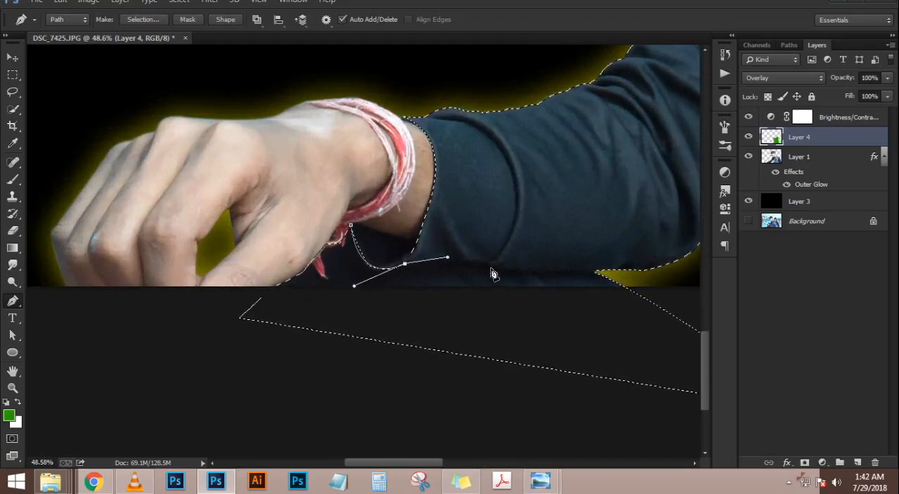
{"action": "left_click", "coordinate": [492, 268]}
{"action": "left_click", "coordinate": [544, 268]}
{"action": "left_click", "coordinate": [592, 273]}
{"action": "left_click", "coordinate": [606, 273]}
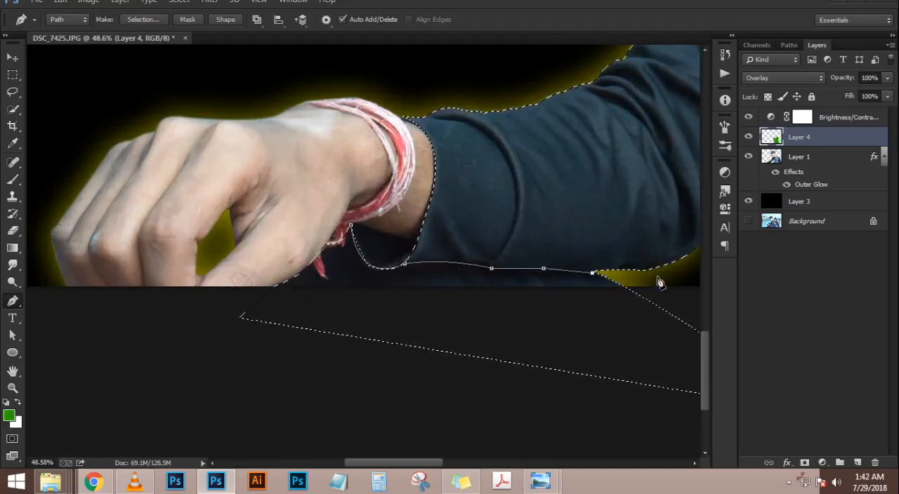
Extend the path below the gap under the arm and along the shirt's hem to just beyond the image corner
{"action": "left_click_drag", "start_coordinate": [665, 274], "coordinate": [386, 233]}
{"action": "left_click", "coordinate": [482, 253]}
{"action": "left_click", "coordinate": [585, 269]}
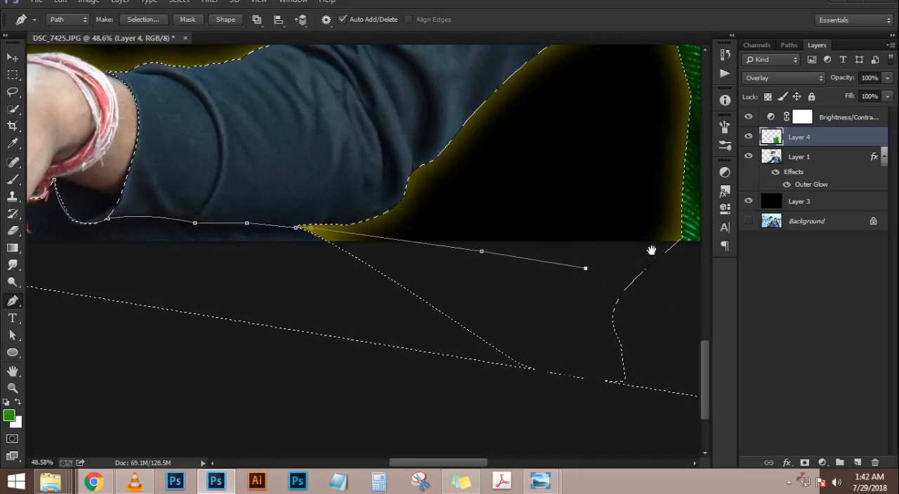
{"action": "left_click_drag", "start_coordinate": [658, 251], "coordinate": [430, 265]}
{"action": "scroll", "coordinate": [491, 278], "scroll_direction": "down", "scroll_amount": 3}
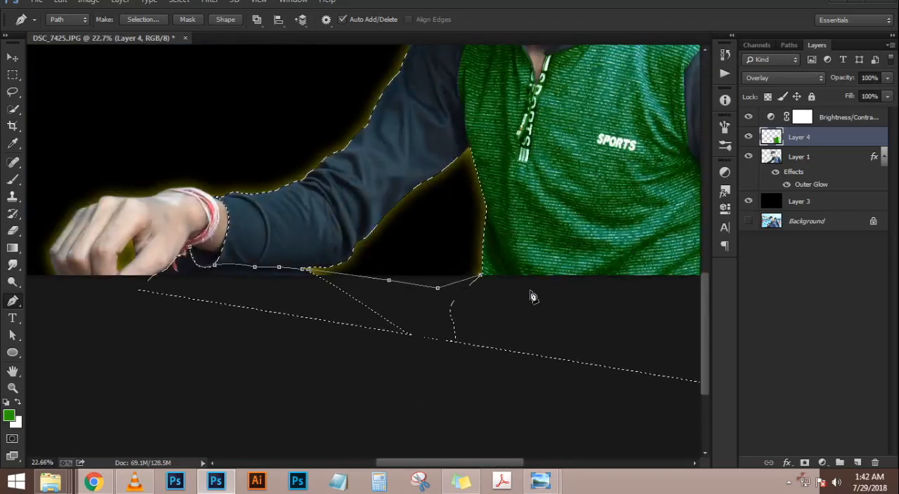
{"action": "left_click_drag", "start_coordinate": [532, 297], "coordinate": [184, 236]}
{"action": "left_click", "coordinate": [409, 216]}
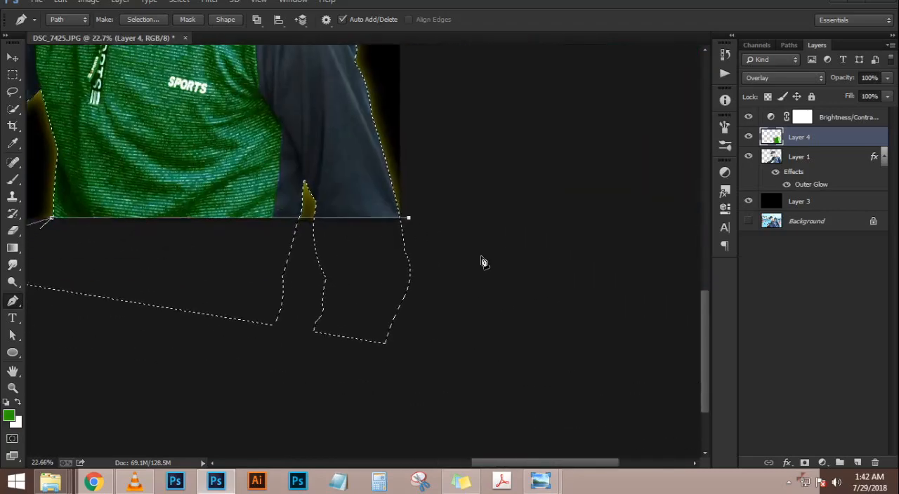
Run the path around the area below the canvas, close it, and subtract it from the selection
{"action": "scroll", "coordinate": [455, 306], "scroll_direction": "down", "scroll_amount": 2}
{"action": "scroll", "coordinate": [457, 263], "scroll_direction": "up", "scroll_amount": 1}
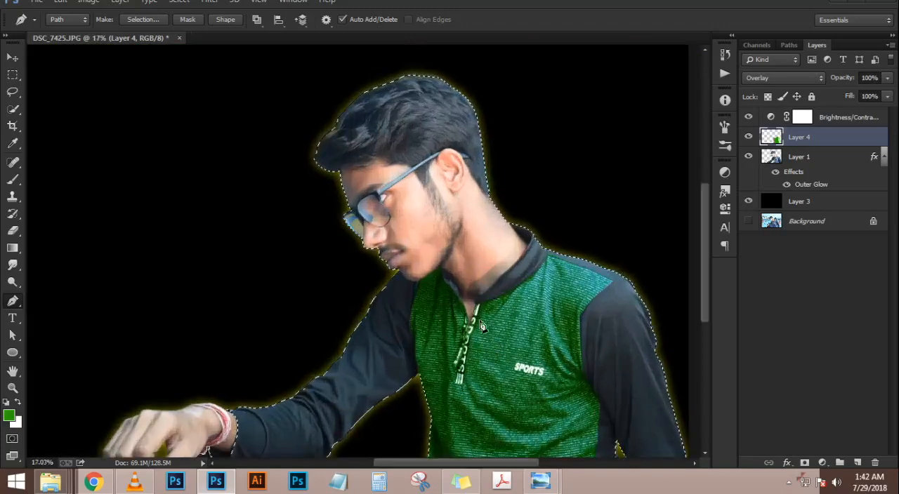
{"action": "left_click_drag", "start_coordinate": [464, 312], "coordinate": [477, 192]}
{"action": "left_click", "coordinate": [686, 447]}
{"action": "left_click", "coordinate": [549, 429]}
{"action": "left_click_drag", "start_coordinate": [323, 423], "coordinate": [123, 368]}
{"action": "left_click", "coordinate": [125, 365]}
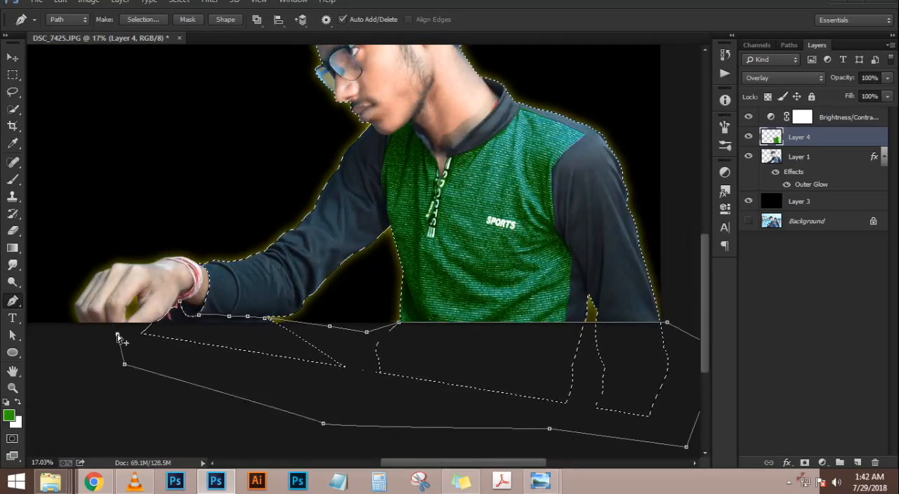
{"action": "left_click", "coordinate": [118, 336]}
{"action": "key", "text": "ctrl+alt+Return"}
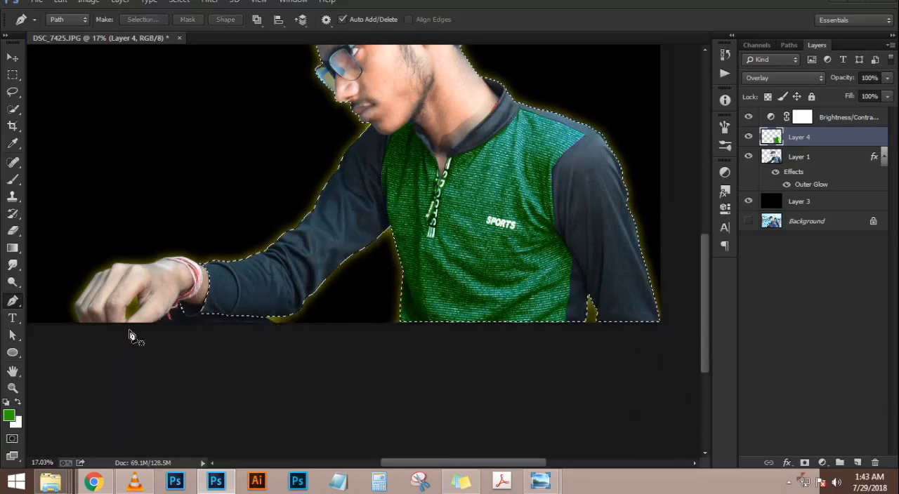
Clean up the selection edge inside the cuff of the outstretched sleeve with the Lasso tool
{"action": "scroll", "coordinate": [130, 336], "scroll_direction": "up", "scroll_amount": 4}
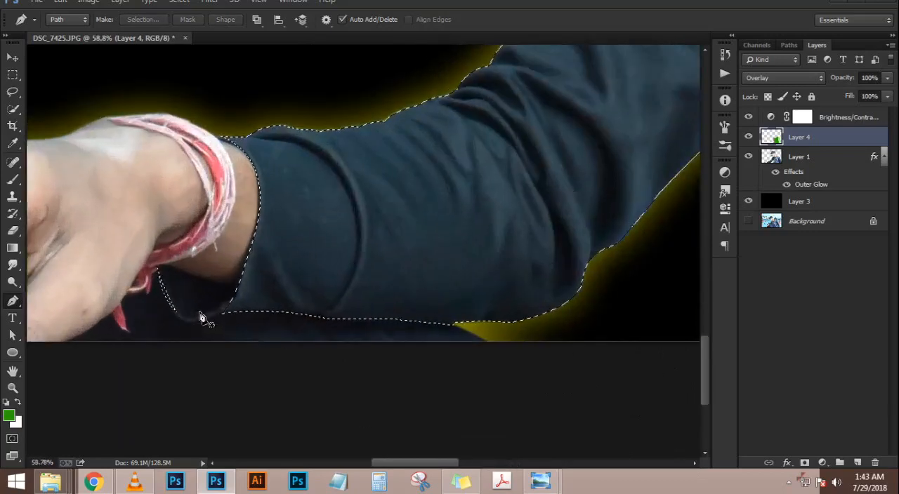
{"action": "left_click", "coordinate": [13, 91]}
{"action": "mouse_move", "coordinate": [154, 245]}
{"action": "left_mouse_down"}
{"action": "mouse_move", "coordinate": [175, 309]}
{"action": "mouse_move", "coordinate": [123, 292]}
{"action": "mouse_move", "coordinate": [176, 281]}
{"action": "mouse_move", "coordinate": [190, 338]}
{"action": "mouse_move", "coordinate": [176, 267]}
{"action": "left_mouse_up"}
{"action": "key", "text": "ctrl+0"}
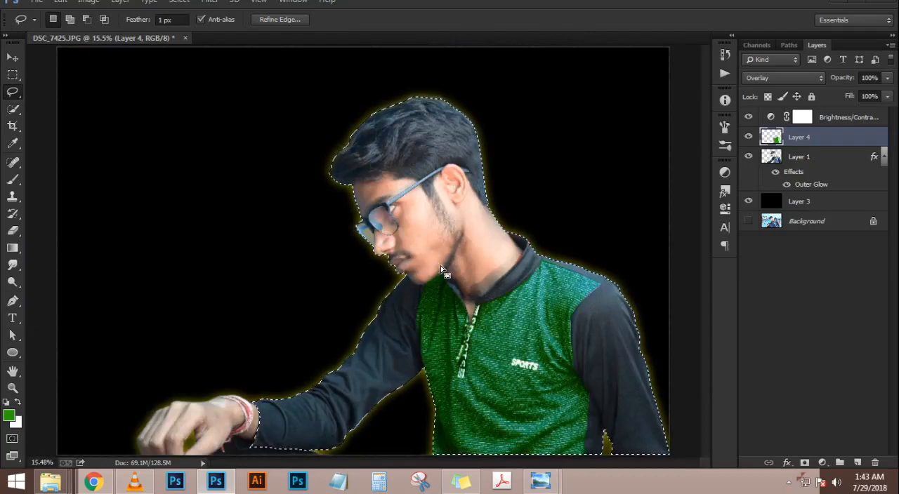
Trace a path from the armpit of the outstretched arm up the sleeve seam and along the chin to the figure's edge
{"action": "scroll", "coordinate": [441, 276], "scroll_direction": "up", "scroll_amount": 5}
{"action": "key", "text": "p"}
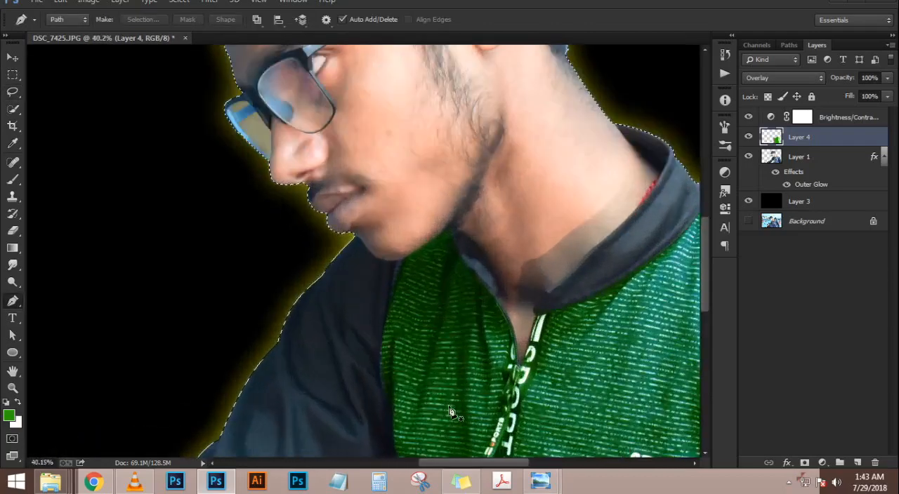
{"action": "left_click", "coordinate": [394, 349]}
{"action": "left_click_drag", "start_coordinate": [383, 285], "coordinate": [379, 257]}
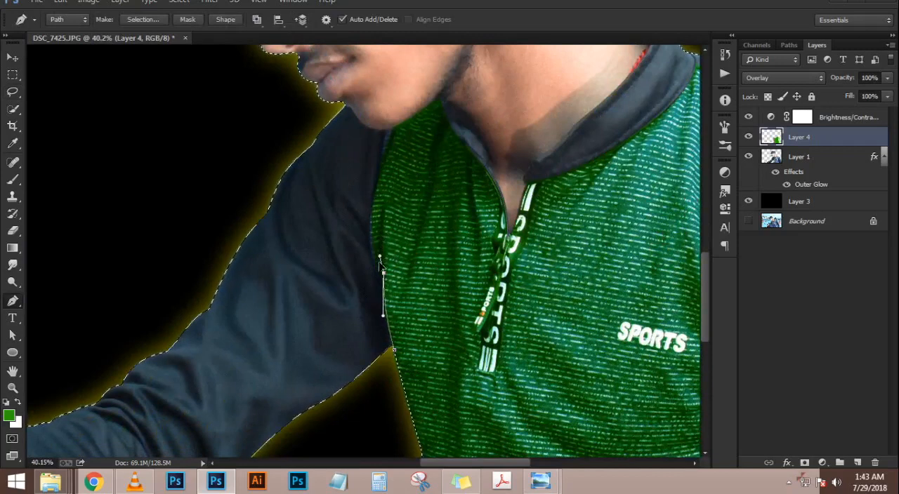
{"action": "left_click_drag", "start_coordinate": [373, 208], "coordinate": [411, 207]}
{"action": "left_click", "coordinate": [388, 132]}
{"action": "key", "text": "space"}
{"action": "scroll", "coordinate": [409, 204], "scroll_direction": "up", "scroll_amount": 4}
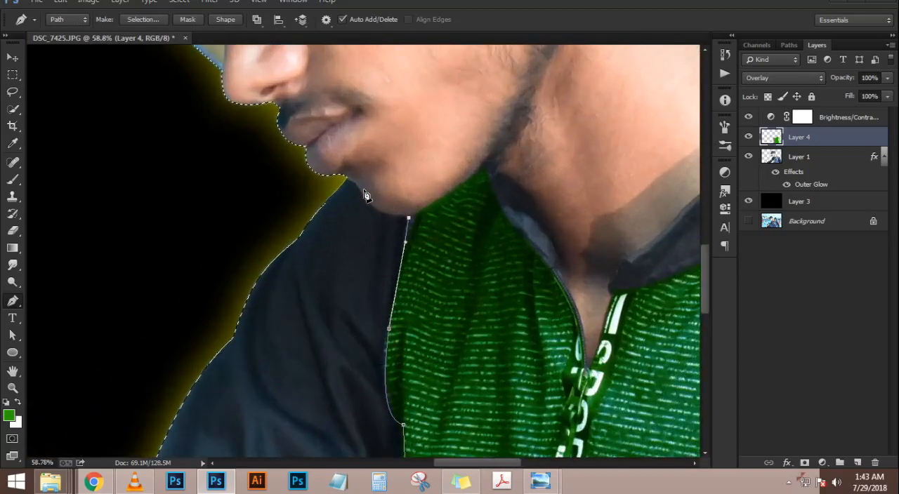
{"action": "left_click_drag", "start_coordinate": [363, 188], "coordinate": [356, 156]}
{"action": "left_click_drag", "start_coordinate": [339, 186], "coordinate": [334, 189]}
{"action": "key", "text": "ctrl+0"}
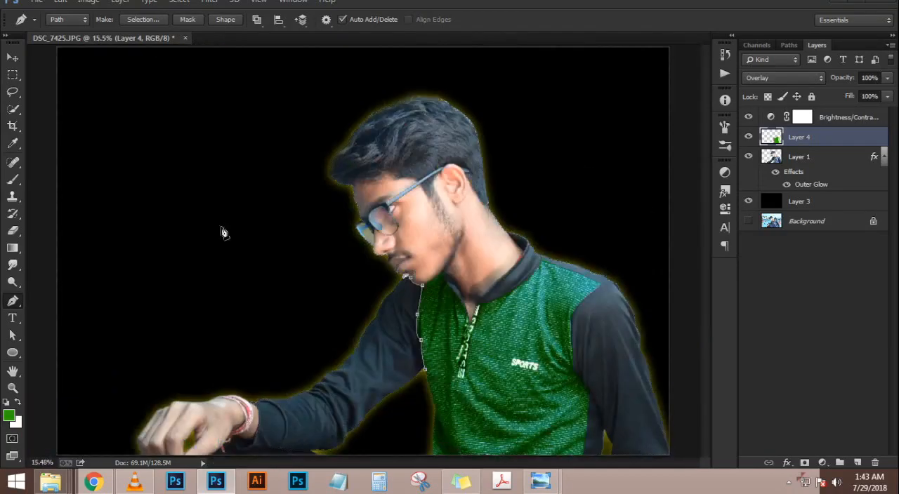
Carry the path around the head, far shoulder and hem, close it at the armpit, and subtract the area from the selection
{"action": "left_click", "coordinate": [292, 219]}
{"action": "left_click", "coordinate": [281, 132]}
{"action": "left_click", "coordinate": [341, 72]}
{"action": "left_click", "coordinate": [451, 49]}
{"action": "left_click", "coordinate": [591, 128]}
{"action": "left_click", "coordinate": [644, 267]}
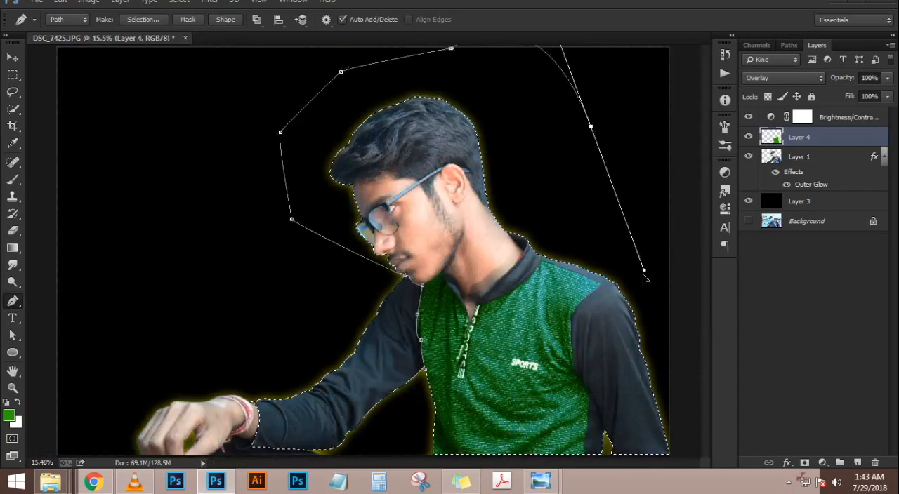
{"action": "left_click", "coordinate": [655, 332]}
{"action": "left_click", "coordinate": [669, 408]}
{"action": "left_click", "coordinate": [671, 429]}
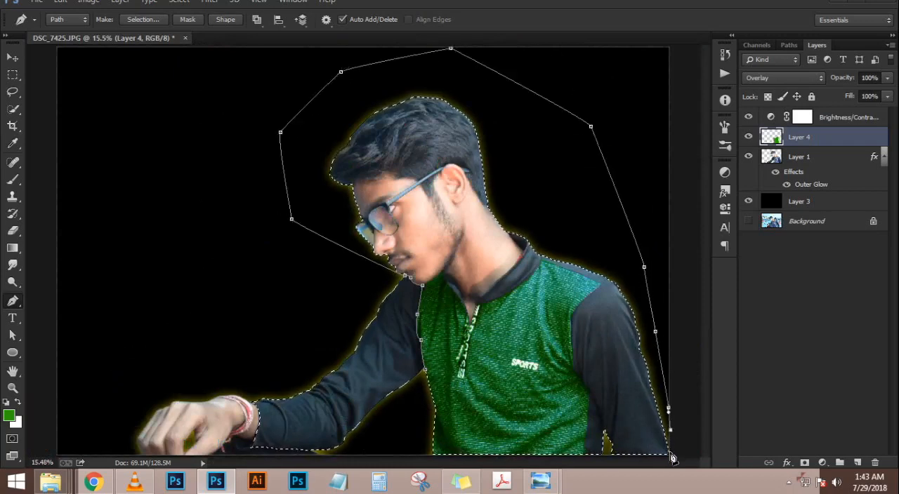
{"action": "left_click", "coordinate": [670, 455]}
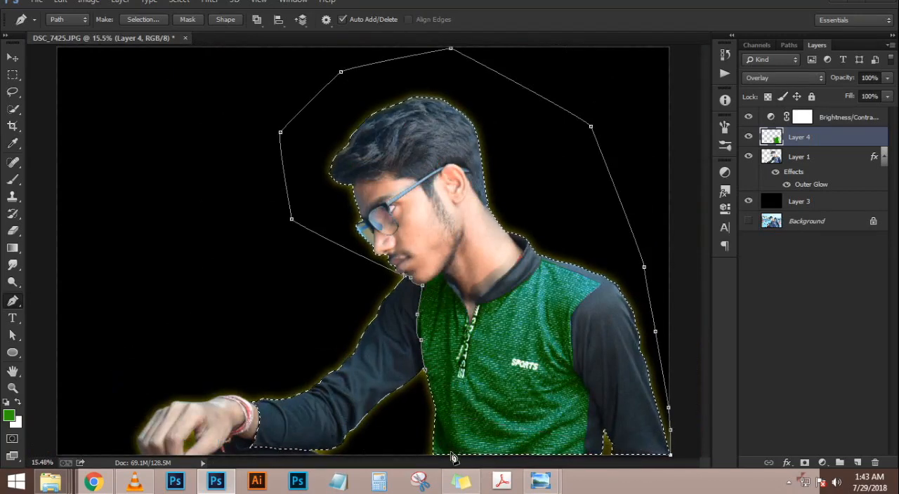
{"action": "left_click", "coordinate": [425, 455]}
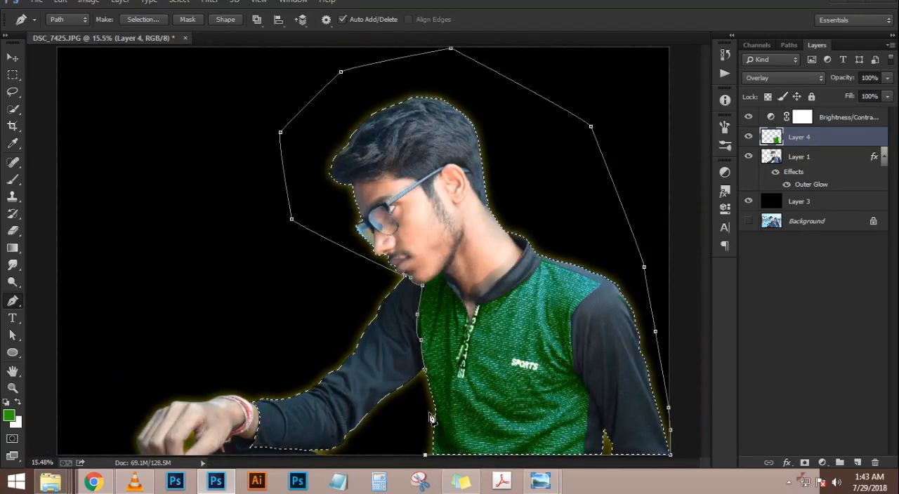
{"action": "key", "text": "ctrl+alt+Return"}
Remove the stray bit of selection below the lower lip using the Lasso tool in subtract mode
{"action": "scroll", "coordinate": [434, 418], "scroll_direction": "down", "scroll_amount": 5}
{"action": "key", "text": "ctrl+0"}
{"action": "scroll", "coordinate": [404, 281], "scroll_direction": "up", "scroll_amount": 10}
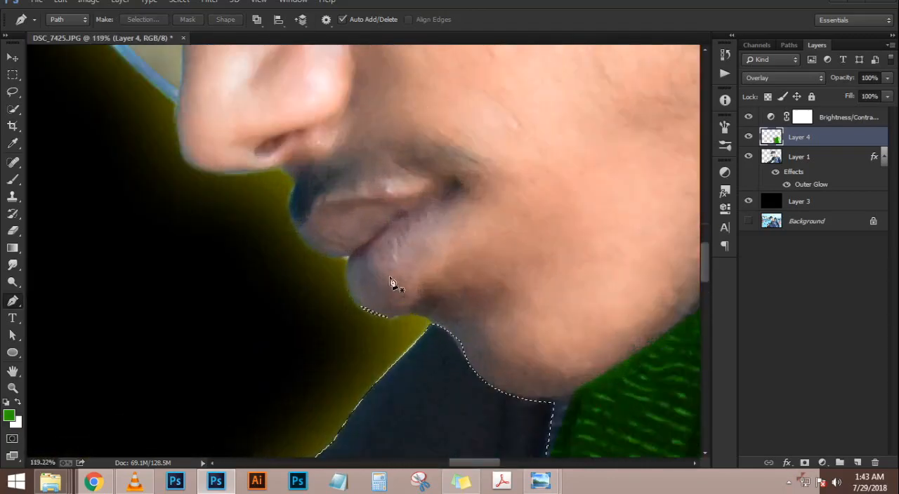
{"action": "left_click", "coordinate": [12, 92]}
{"action": "mouse_move", "coordinate": [339, 320]}
{"action": "left_mouse_down"}
{"action": "mouse_move", "coordinate": [392, 302]}
{"action": "mouse_move", "coordinate": [333, 349]}
{"action": "left_mouse_up"}
{"action": "scroll", "coordinate": [333, 350], "scroll_direction": "down", "scroll_amount": 5}
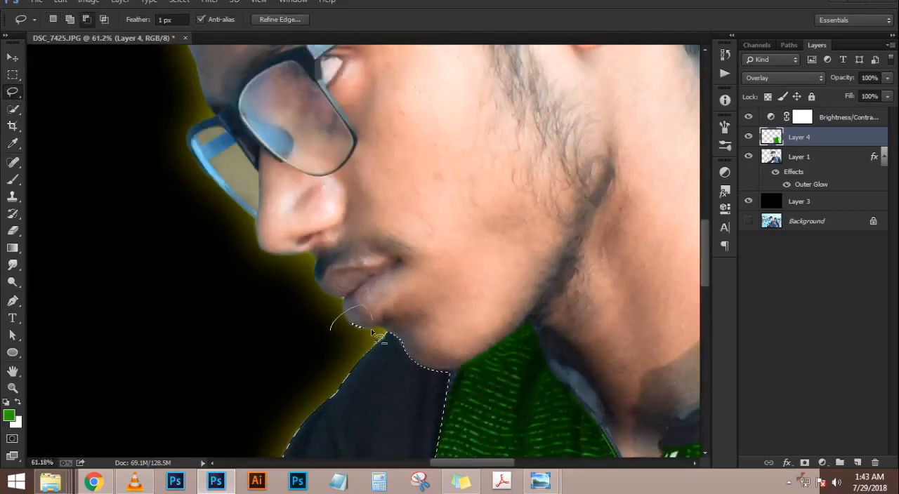
{"action": "scroll", "coordinate": [321, 355], "scroll_direction": "down", "scroll_amount": 6}
Trace a Pen path from the shirt hem up the near side seam and armhole to the shoulder point
{"action": "key", "text": "p"}
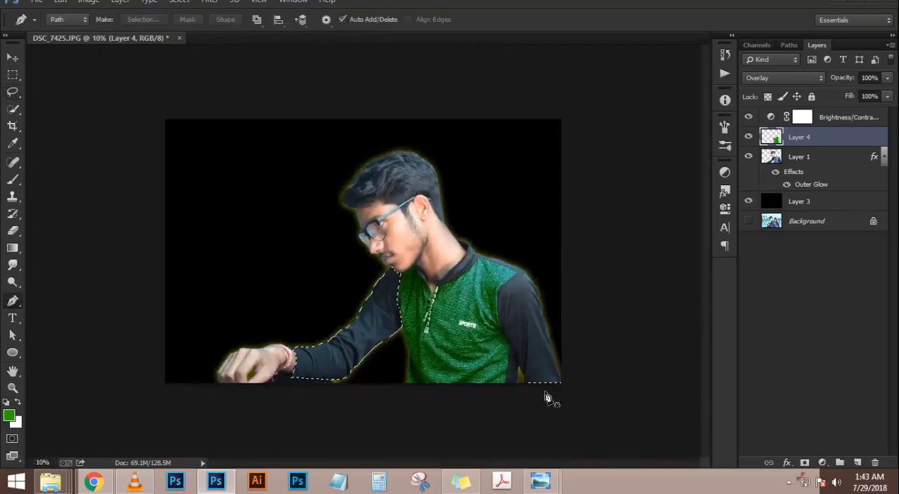
{"action": "scroll", "coordinate": [548, 399], "scroll_direction": "up", "scroll_amount": 5}
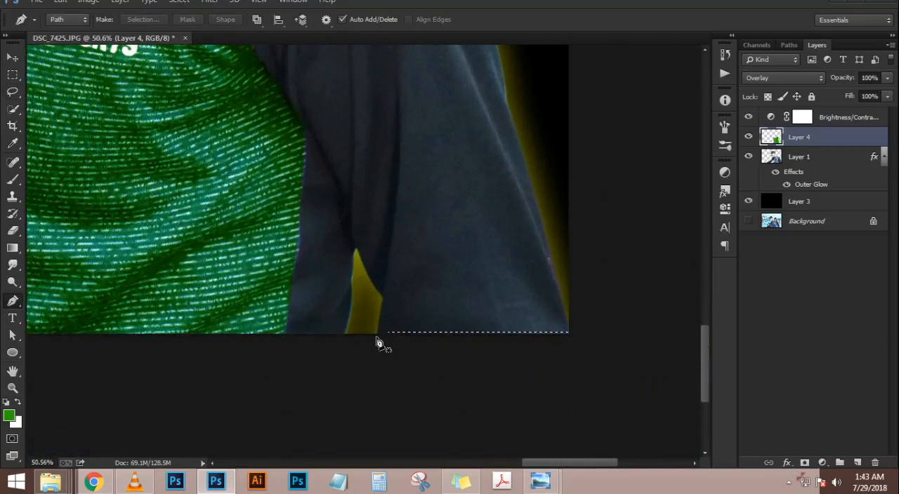
{"action": "left_click", "coordinate": [377, 338]}
{"action": "key", "text": "ctrl+z"}
{"action": "left_click", "coordinate": [283, 337]}
{"action": "left_click_drag", "start_coordinate": [307, 132], "coordinate": [380, 263]}
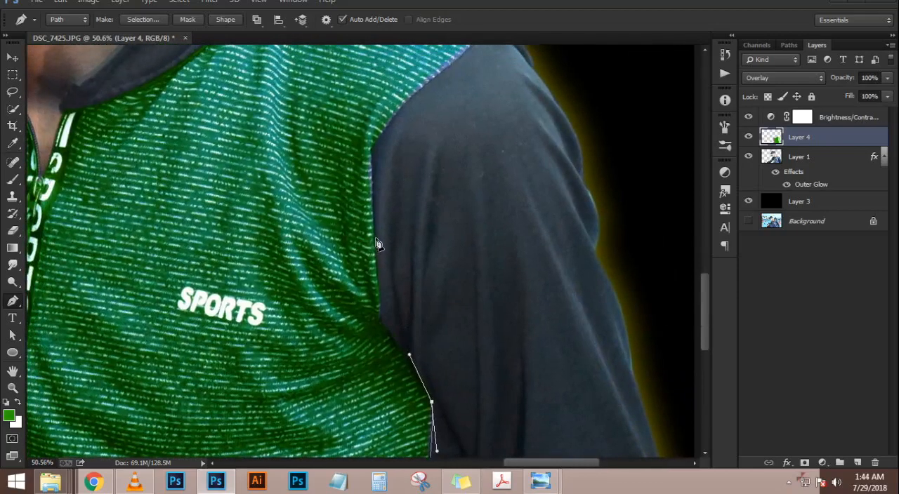
{"action": "mouse_move", "coordinate": [373, 233]}
{"action": "left_mouse_down"}
{"action": "mouse_move", "coordinate": [378, 126]}
{"action": "mouse_move", "coordinate": [366, 142]}
{"action": "mouse_move", "coordinate": [392, 184]}
{"action": "mouse_move", "coordinate": [391, 235]}
{"action": "left_mouse_up"}
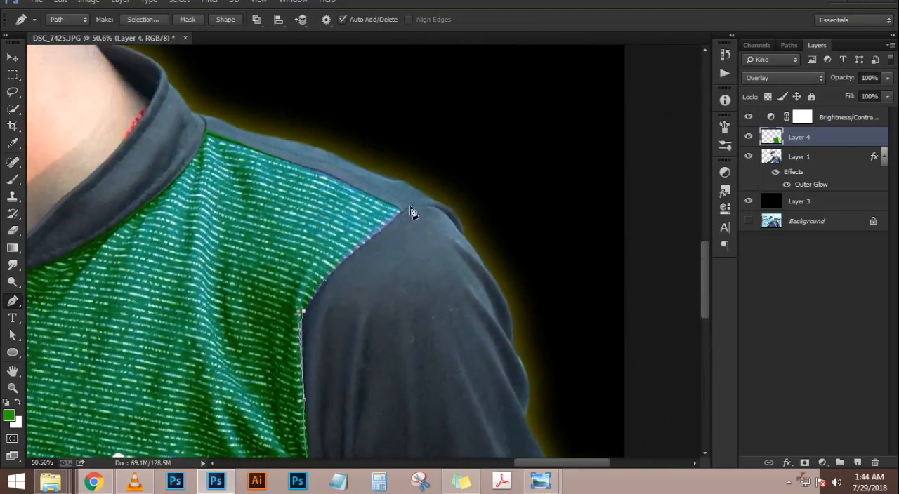
{"action": "left_click_drag", "start_coordinate": [433, 190], "coordinate": [469, 164]}
Carry the path along the shoulder seam to the collar and back over the shoulder's outer edge
{"action": "left_click", "coordinate": [190, 120]}
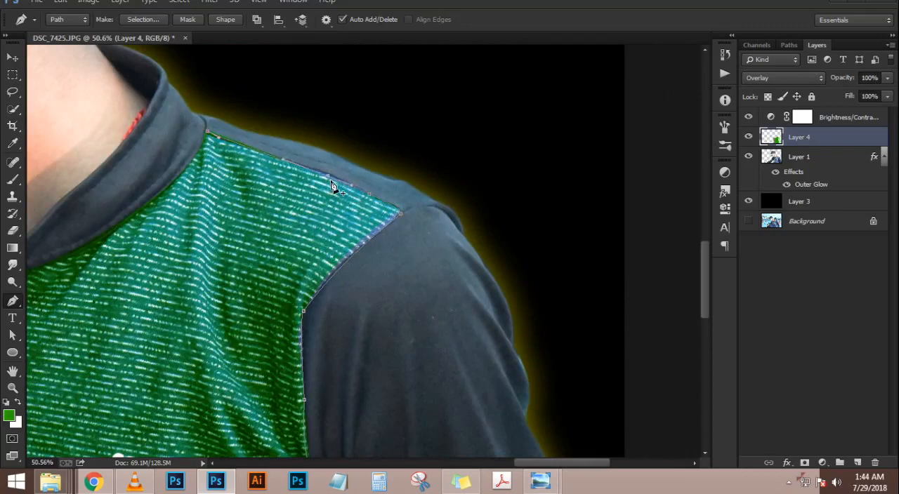
{"action": "scroll", "coordinate": [195, 100], "scroll_direction": "up", "scroll_amount": 5}
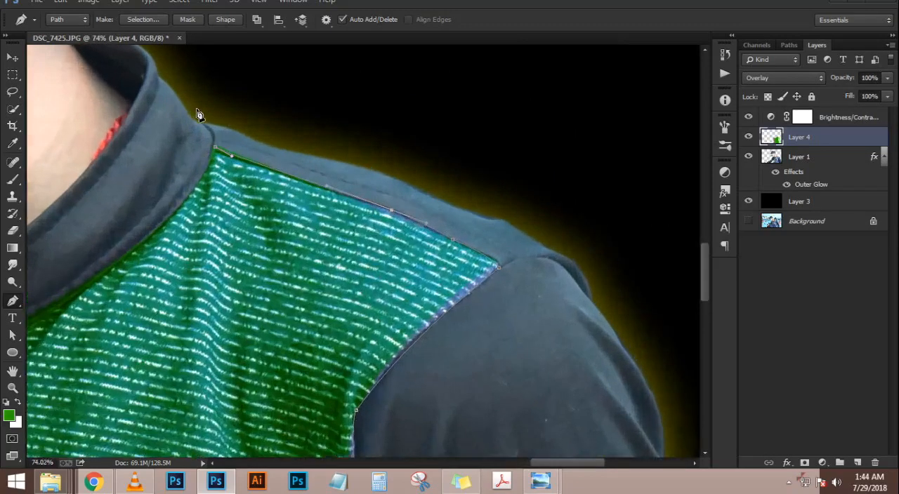
{"action": "left_click_drag", "start_coordinate": [199, 122], "coordinate": [180, 108]}
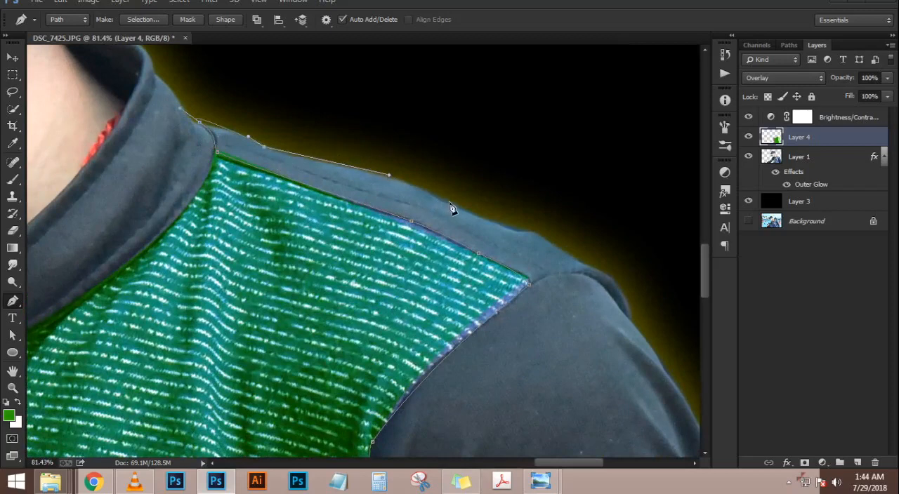
{"action": "left_click_drag", "start_coordinate": [533, 226], "coordinate": [336, 151]}
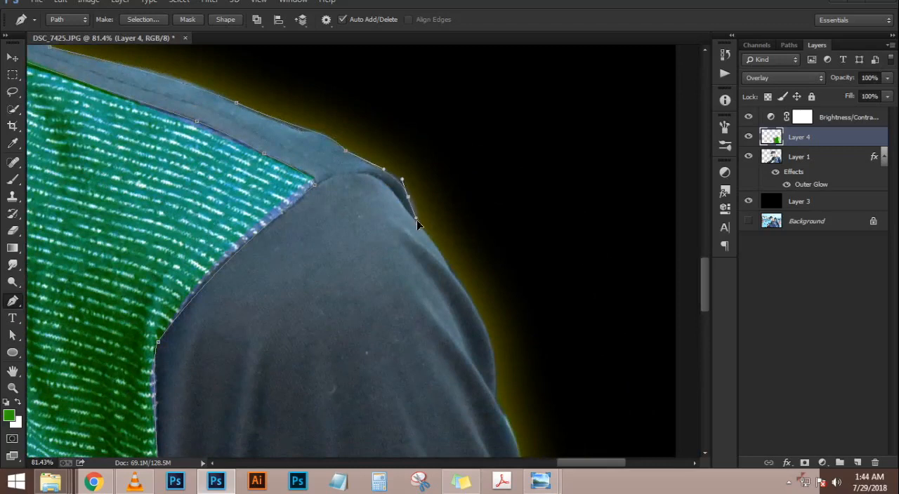
{"action": "left_click_drag", "start_coordinate": [462, 267], "coordinate": [390, 158]}
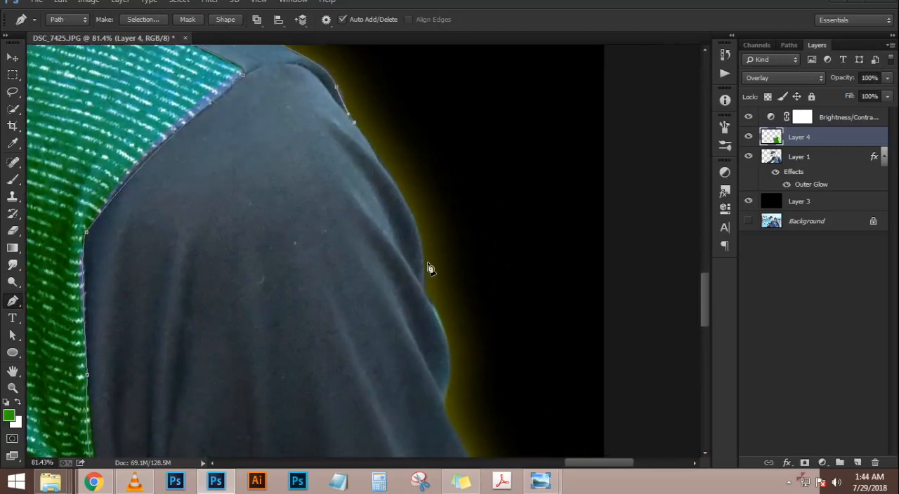
Continue the path down the outer edge of the hanging sleeve to the corner of the image
{"action": "left_click_drag", "start_coordinate": [418, 330], "coordinate": [448, 339]}
{"action": "left_click_drag", "start_coordinate": [459, 310], "coordinate": [475, 191]}
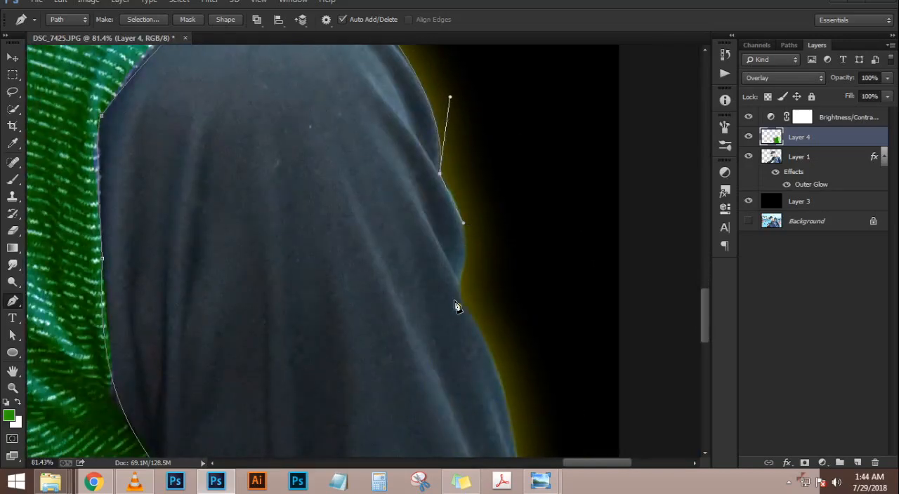
{"action": "left_click_drag", "start_coordinate": [490, 350], "coordinate": [502, 101]}
{"action": "left_click_drag", "start_coordinate": [511, 215], "coordinate": [510, 268]}
{"action": "left_click", "coordinate": [535, 304]}
{"action": "left_click", "coordinate": [552, 338]}
{"action": "left_click_drag", "start_coordinate": [562, 330], "coordinate": [497, 229]}
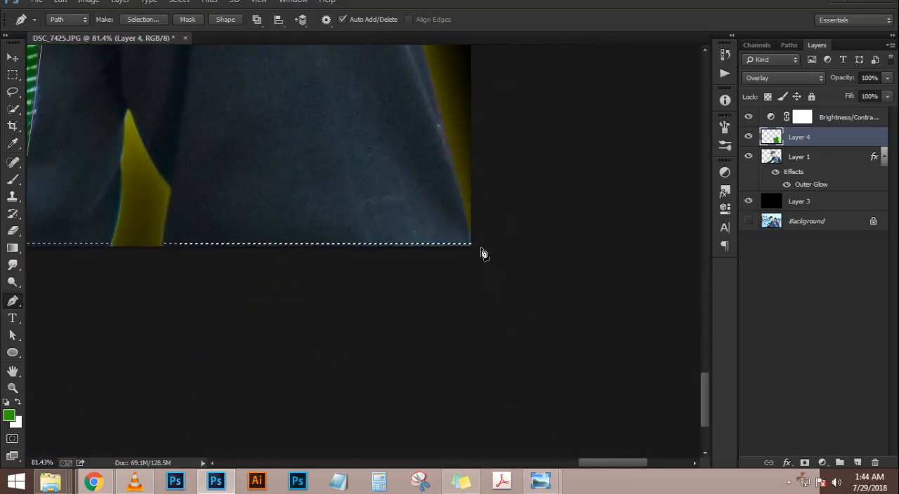
{"action": "left_click", "coordinate": [473, 247]}
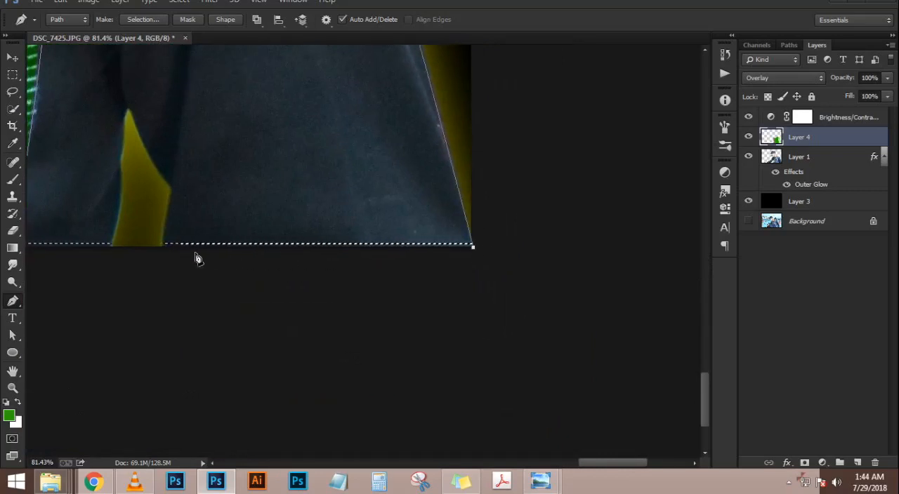
Route the path around the gap between arm and torso, close it at the hem, and add the sleeve to the selection
{"action": "left_click", "coordinate": [162, 247]}
{"action": "left_click_drag", "start_coordinate": [162, 253], "coordinate": [309, 271]}
{"action": "left_click", "coordinate": [329, 294]}
{"action": "left_click", "coordinate": [304, 242]}
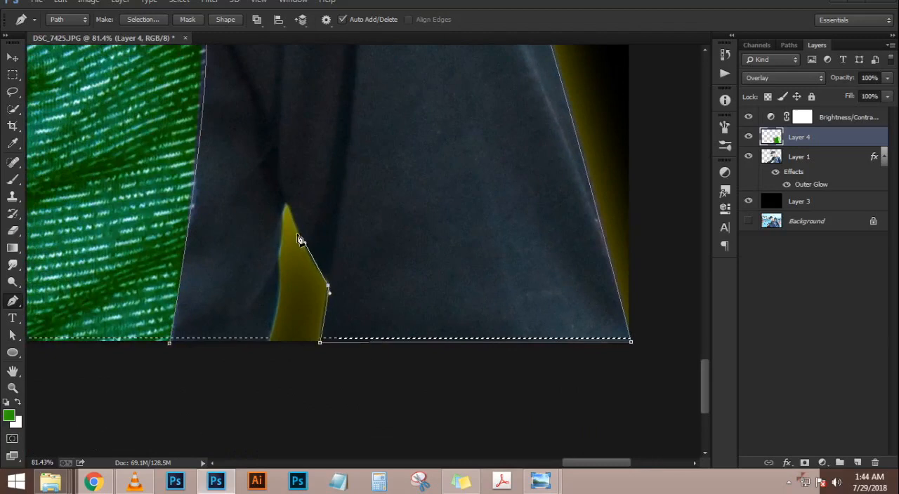
{"action": "left_click", "coordinate": [284, 203]}
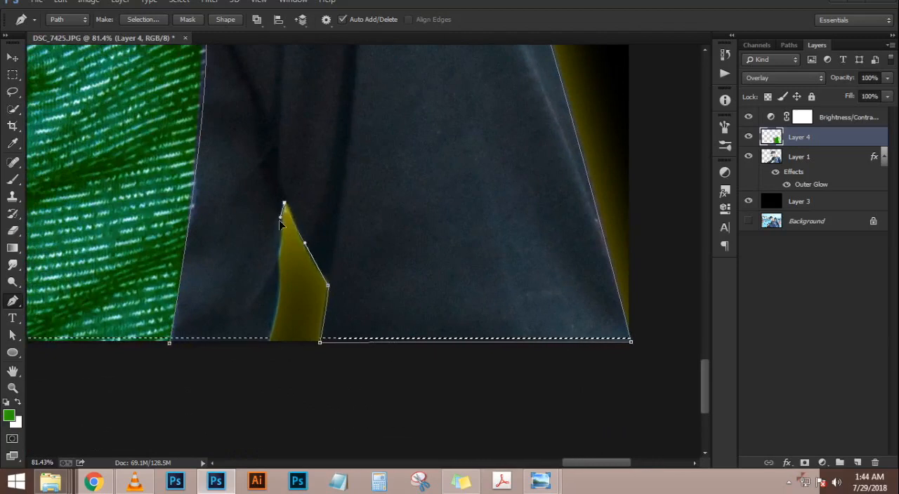
{"action": "left_click_drag", "start_coordinate": [267, 342], "coordinate": [234, 349]}
{"action": "left_click", "coordinate": [169, 345]}
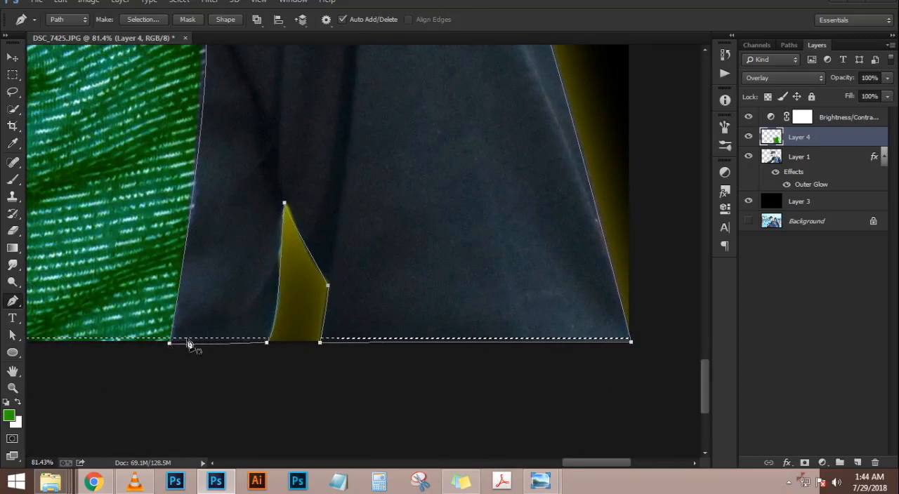
{"action": "scroll", "coordinate": [319, 261], "scroll_direction": "down", "scroll_amount": 8}
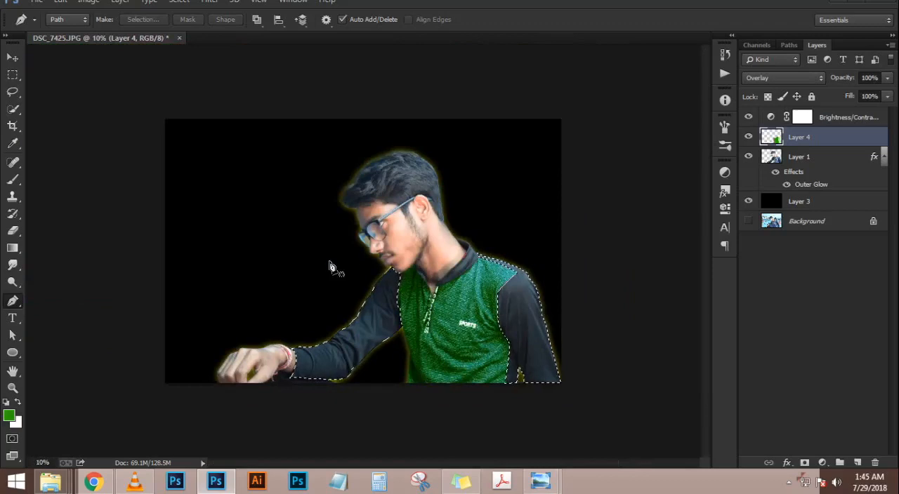
Fill the selected sleeves with orange #ef8d00 on a new layer and deselect
{"action": "scroll", "coordinate": [379, 283], "scroll_direction": "up", "scroll_amount": 2}
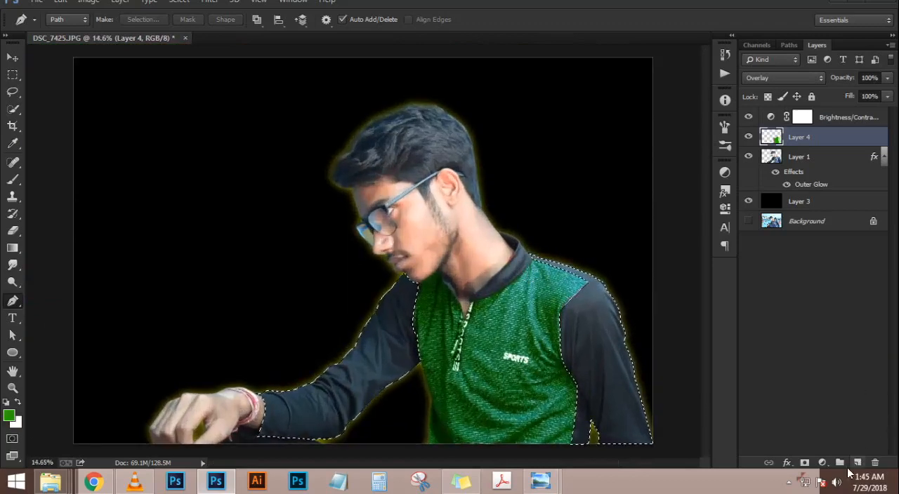
{"action": "left_click", "coordinate": [857, 463]}
{"action": "left_click", "coordinate": [10, 416]}
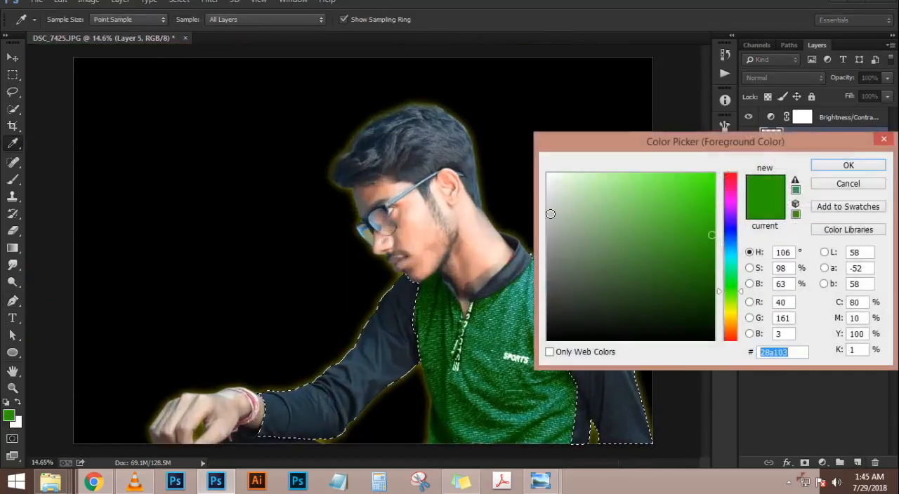
{"action": "left_click", "coordinate": [730, 323]}
{"action": "mouse_move", "coordinate": [716, 264]}
{"action": "left_mouse_down"}
{"action": "mouse_move", "coordinate": [700, 201]}
{"action": "mouse_move", "coordinate": [817, 176]}
{"action": "left_mouse_up"}
{"action": "left_click_drag", "start_coordinate": [709, 183], "coordinate": [716, 190]}
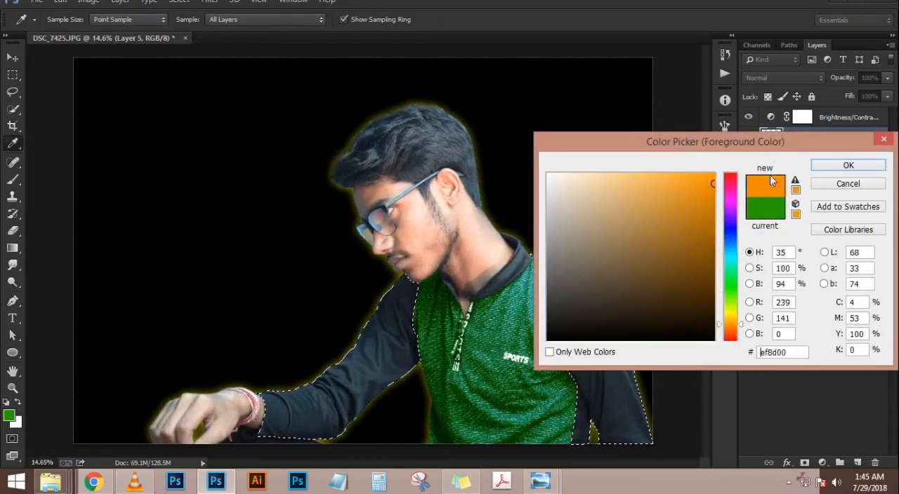
{"action": "left_click", "coordinate": [830, 167]}
{"action": "key", "text": "alt+BackSpace"}
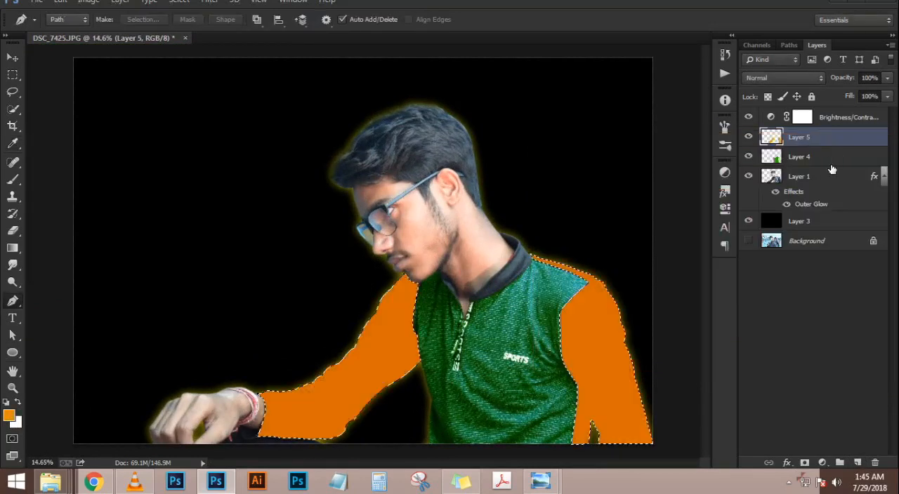
{"action": "key", "text": "ctrl+d"}
Try successive blend modes on the orange sleeve layer and settle on Color
{"action": "left_click", "coordinate": [798, 81]}
{"action": "left_click", "coordinate": [798, 81]}
{"action": "key", "text": "Down"}
{"action": "key", "text": "Down"}
{"action": "key", "text": "Down"}
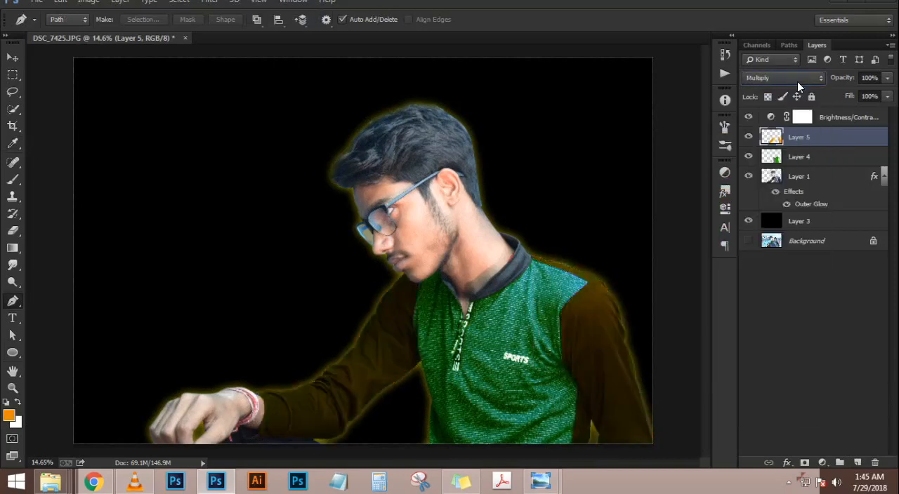
{"action": "key", "text": "Down"}
{"action": "key", "text": "Down"}
{"action": "key", "text": "Down"}
{"action": "key", "text": "Down"}
{"action": "key", "text": "Down"}
{"action": "key", "text": "Down"}
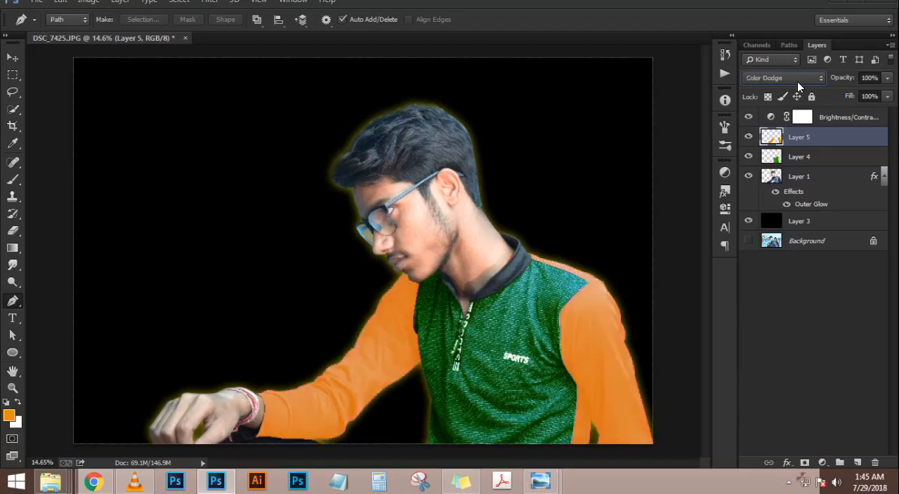
{"action": "key", "text": "Down"}
{"action": "key", "text": "Down"}
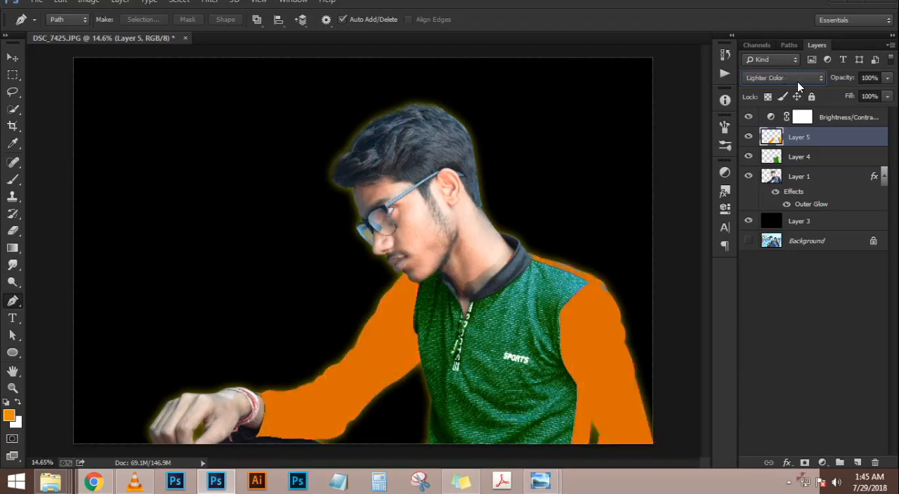
{"action": "key", "text": "Down"}
{"action": "key", "text": "Down"}
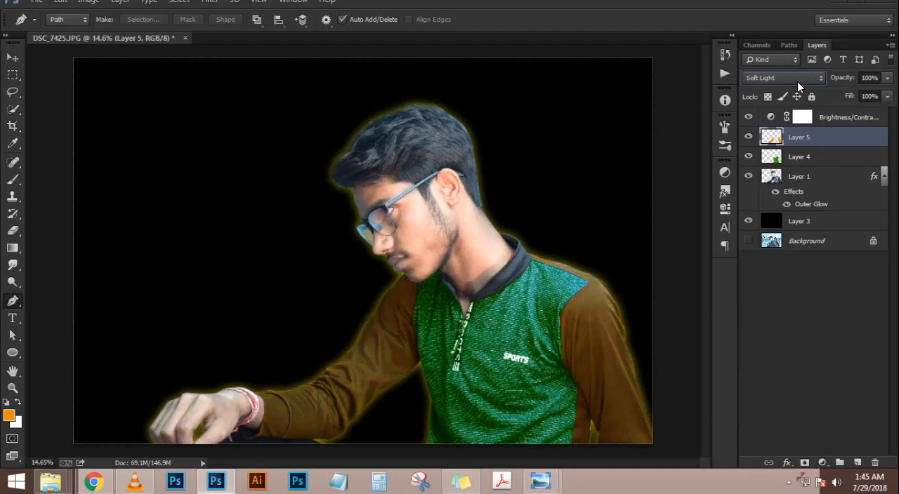
{"action": "key", "text": "Down"}
{"action": "key", "text": "Down"}
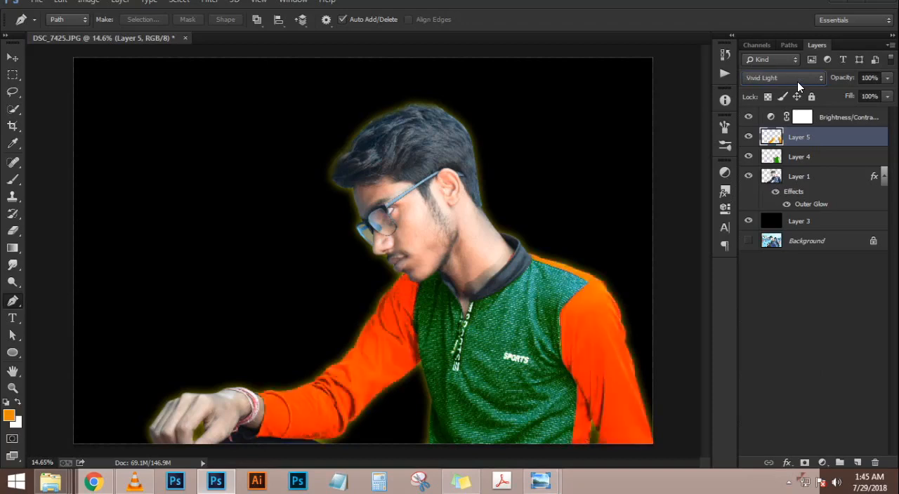
{"action": "key", "text": "Down"}
{"action": "key", "text": "Down"}
{"action": "key", "text": "Down"}
{"action": "key", "text": "Down"}
{"action": "key", "text": "Down"}
{"action": "key", "text": "Down"}
{"action": "key", "text": "Down"}
{"action": "key", "text": "Up"}
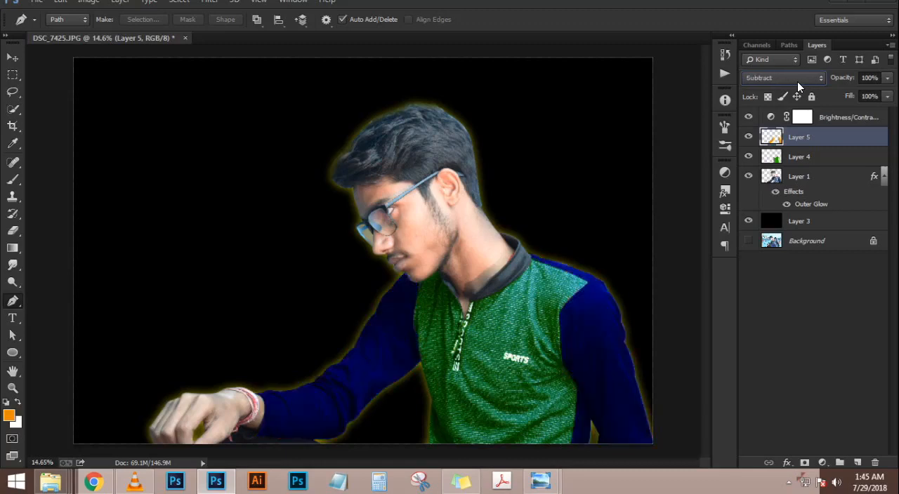
{"action": "key", "text": "Down"}
{"action": "key", "text": "Down"}
{"action": "key", "text": "Down"}
{"action": "key", "text": "Down"}
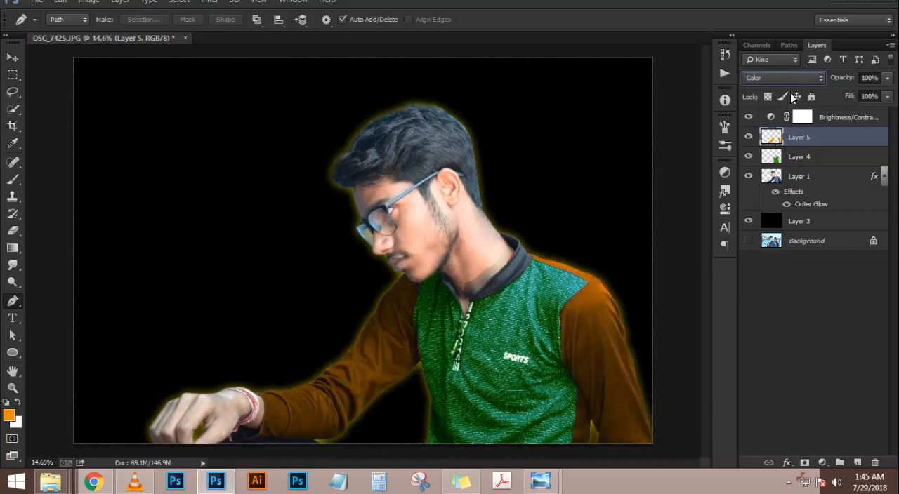
{"action": "scroll", "coordinate": [478, 254], "scroll_direction": "down", "scroll_amount": 5}
{"action": "scroll", "coordinate": [478, 247], "scroll_direction": "up", "scroll_amount": 4}
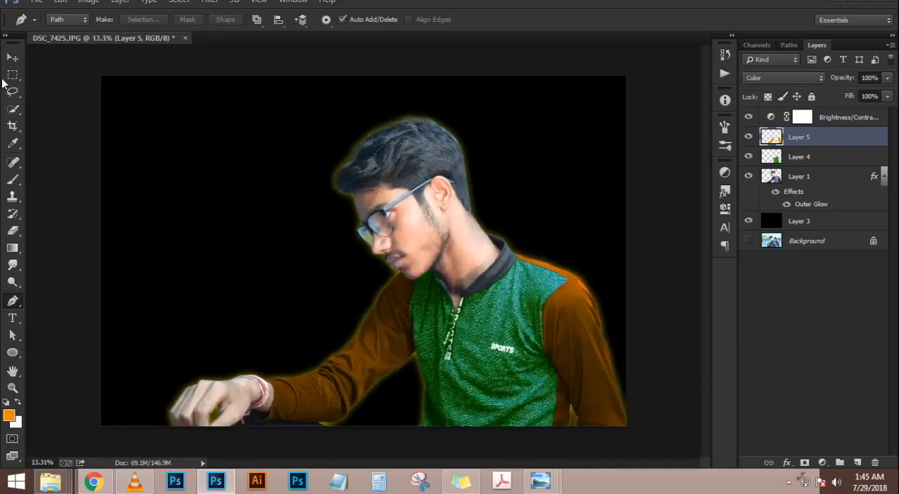
{"action": "left_click", "coordinate": [12, 57]}
{"action": "scroll", "coordinate": [455, 274], "scroll_direction": "down", "scroll_amount": 1}
{"action": "scroll", "coordinate": [458, 272], "scroll_direction": "up", "scroll_amount": 2}
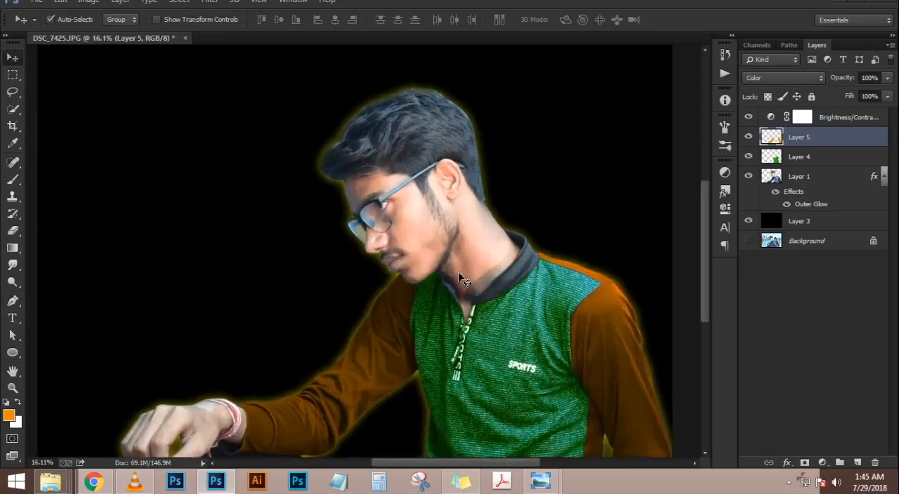
{"action": "scroll", "coordinate": [458, 275], "scroll_direction": "down", "scroll_amount": 1}
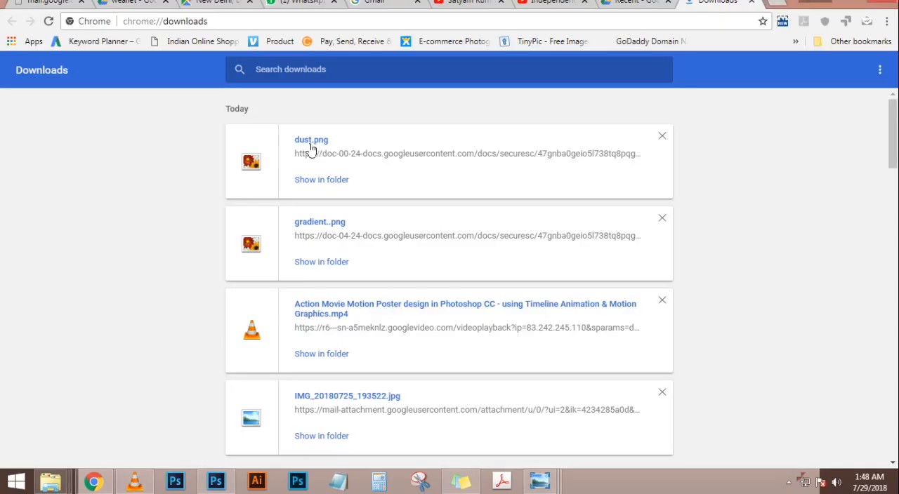
Dismiss the dust.png placement error and switch to Windows Photo Viewer to view the dust image
{"action": "left_click_drag", "start_coordinate": [252, 161], "coordinate": [262, 247]}
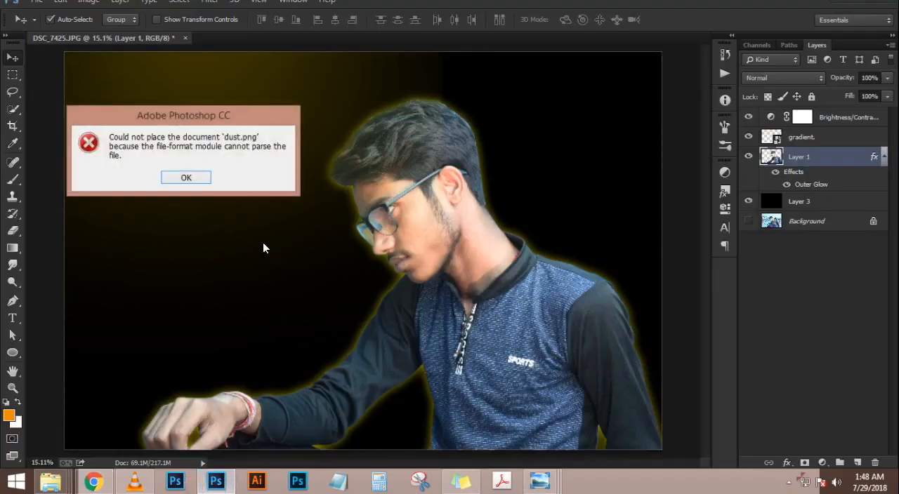
{"action": "left_click", "coordinate": [187, 179]}
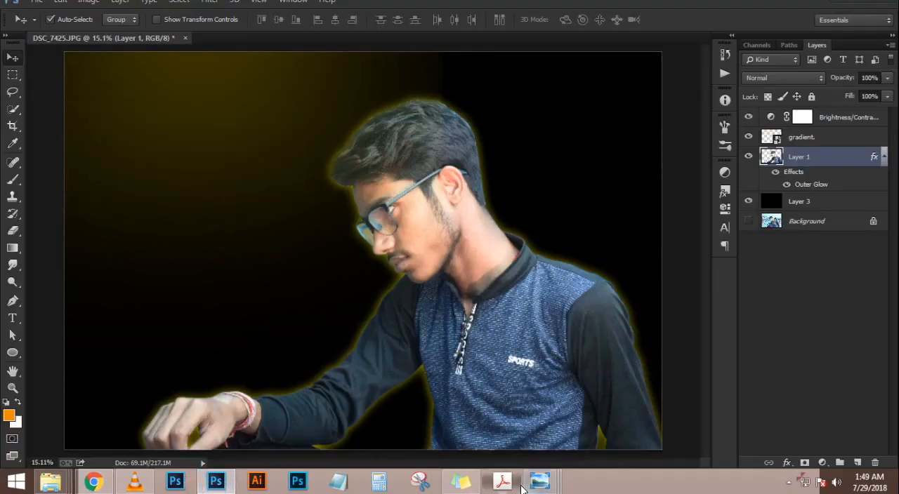
{"action": "mouse_move", "coordinate": [539, 482]}
{"action": "left_click", "coordinate": [643, 395]}
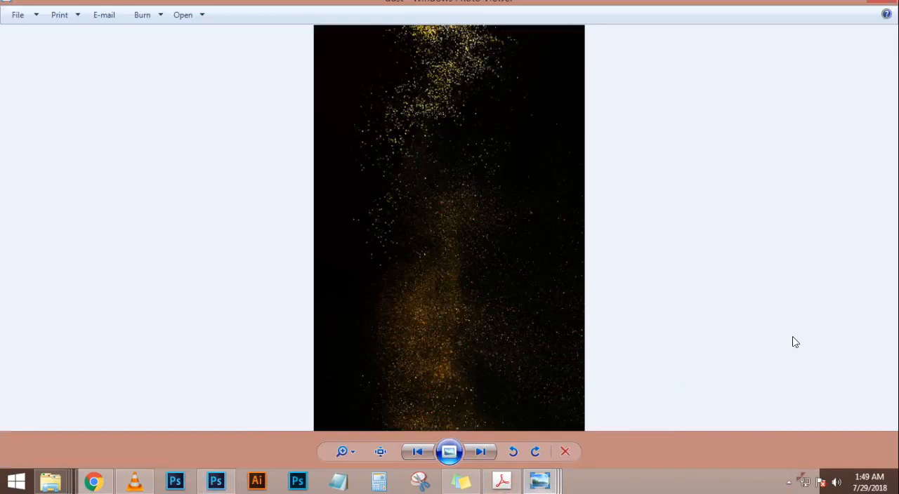
Close the lantern and portrait photo windows and bring the dust image to the front in Windows Photo Viewer
{"action": "left_click", "coordinate": [216, 483]}
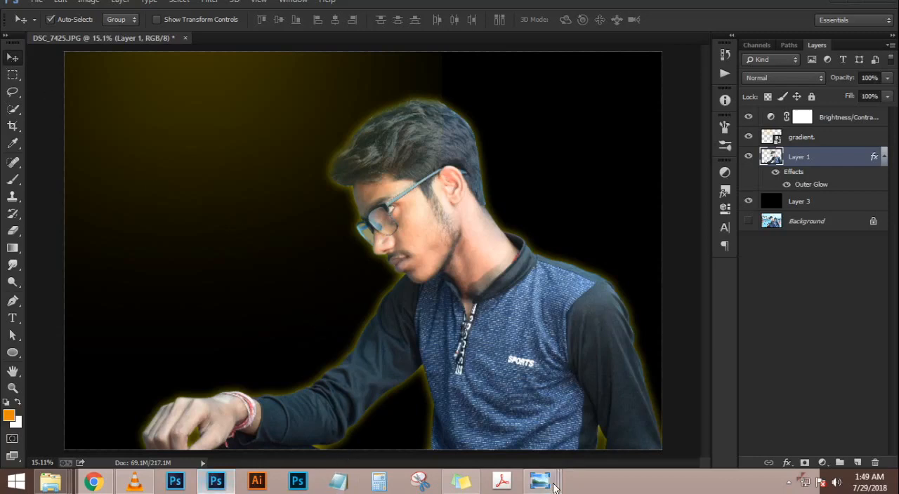
{"action": "mouse_move", "coordinate": [553, 488]}
{"action": "mouse_move", "coordinate": [404, 375]}
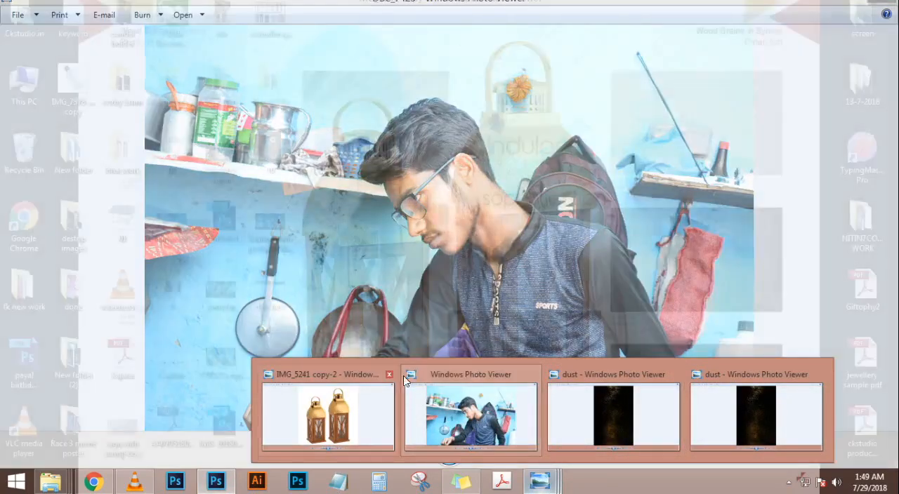
{"action": "left_click", "coordinate": [457, 374]}
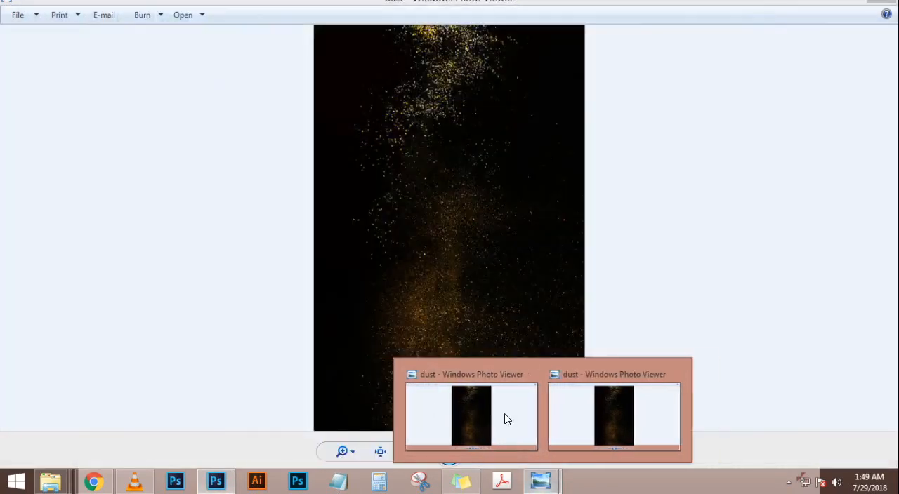
{"action": "left_click", "coordinate": [507, 419]}
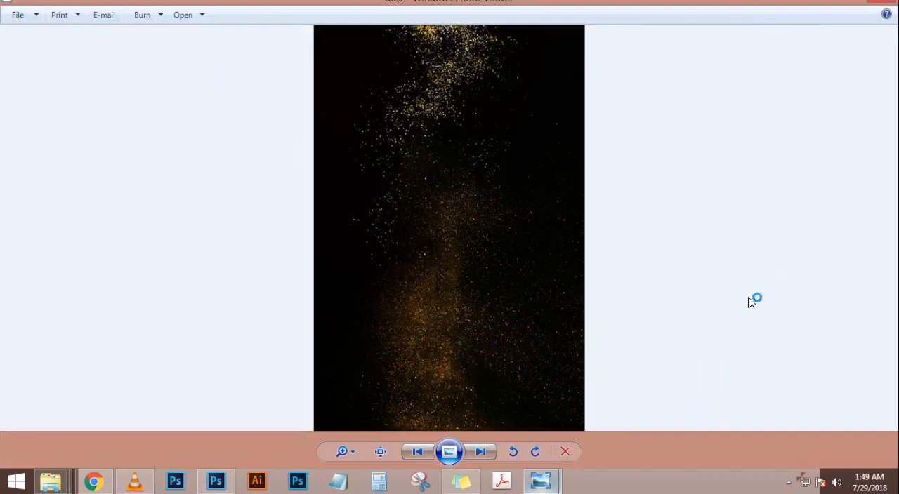
Switch to Photoshop, paste the captured dust screenshot as a new layer, and move it above the Brightness/Contrast layer
{"action": "left_click", "coordinate": [216, 482]}
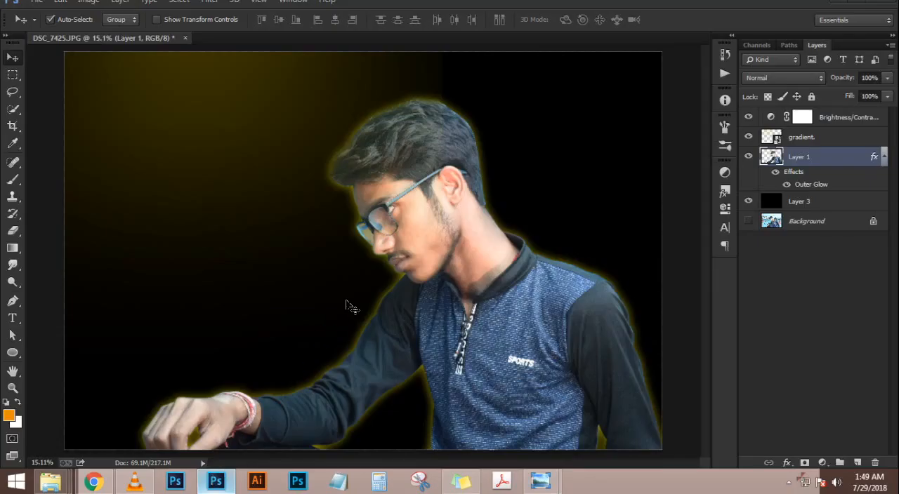
{"action": "key", "text": "ctrl+v"}
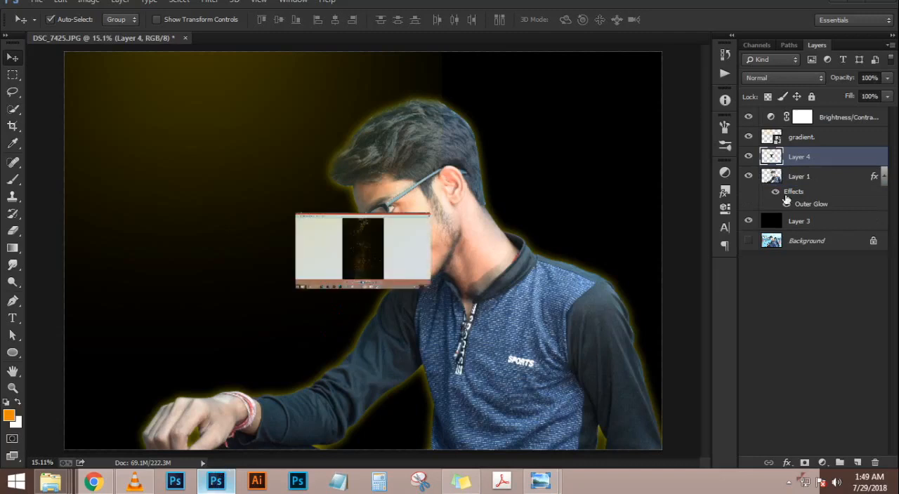
{"action": "left_click_drag", "start_coordinate": [809, 162], "coordinate": [808, 117]}
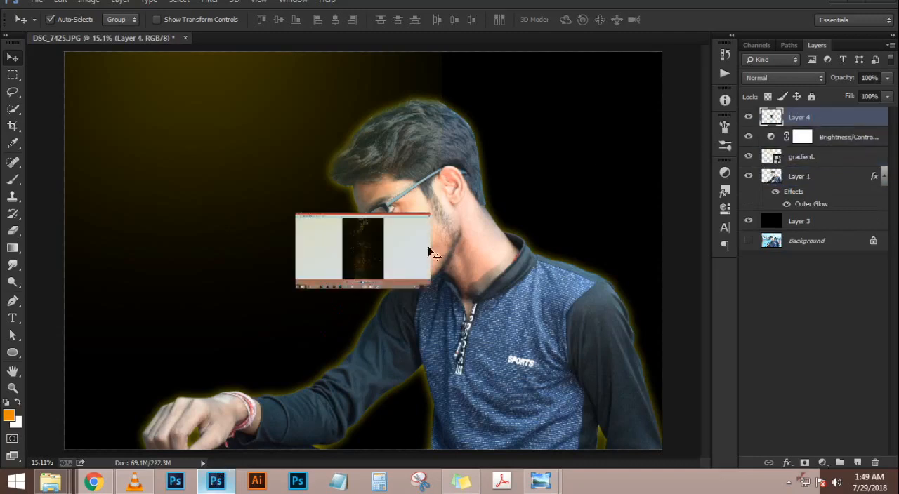
Enlarge the pasted dust screenshot with Free Transform until it covers most of the portrait
{"action": "scroll", "coordinate": [410, 249], "scroll_direction": "up", "scroll_amount": 2}
{"action": "key", "text": "ctrl+t"}
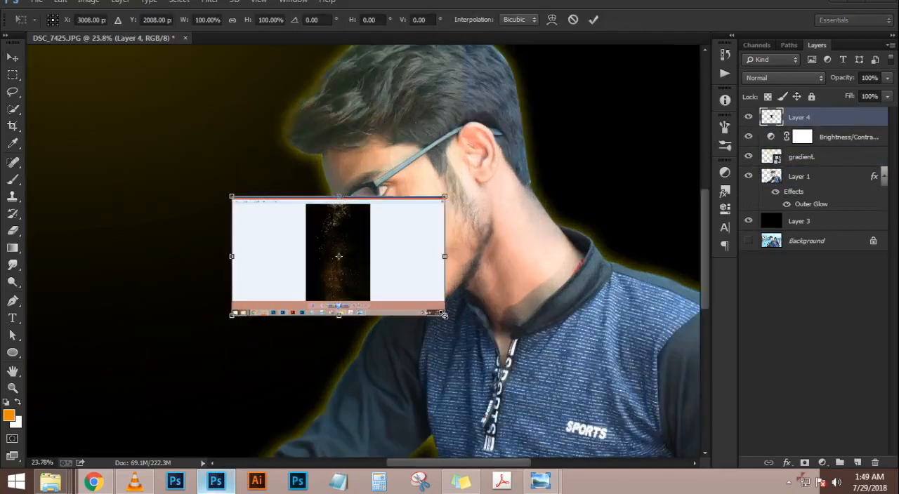
{"action": "left_click_drag", "start_coordinate": [444, 315], "coordinate": [703, 446]}
{"action": "key", "text": "Return"}
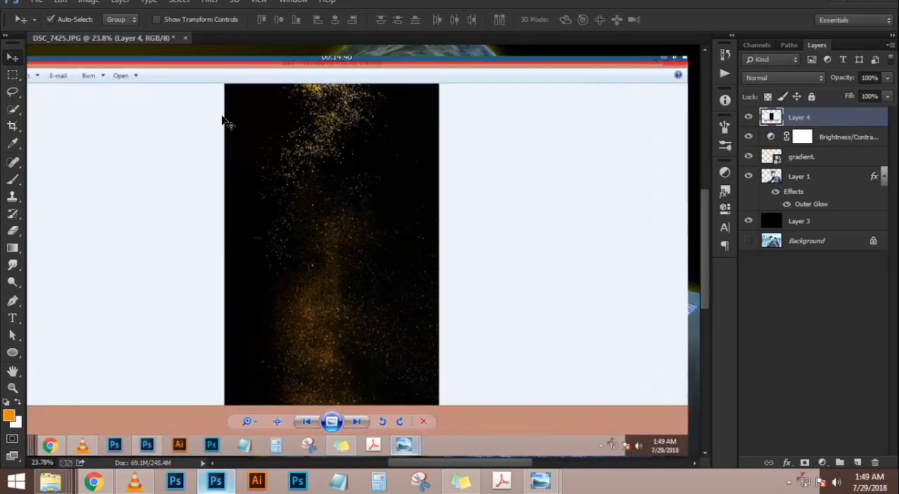
Copy just the black dust image from the screenshot to its own layer and delete the screenshot layer
{"action": "left_click", "coordinate": [12, 75]}
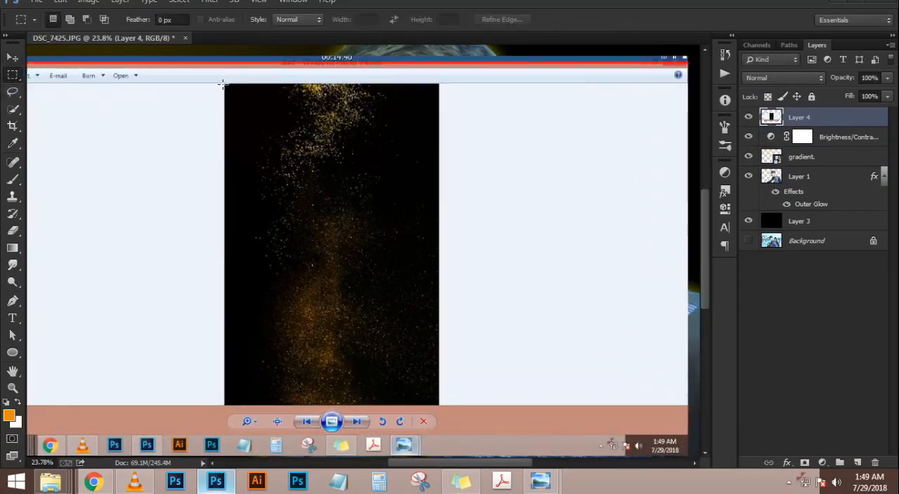
{"action": "left_click_drag", "start_coordinate": [225, 82], "coordinate": [436, 404]}
{"action": "key", "text": "ctrl+j"}
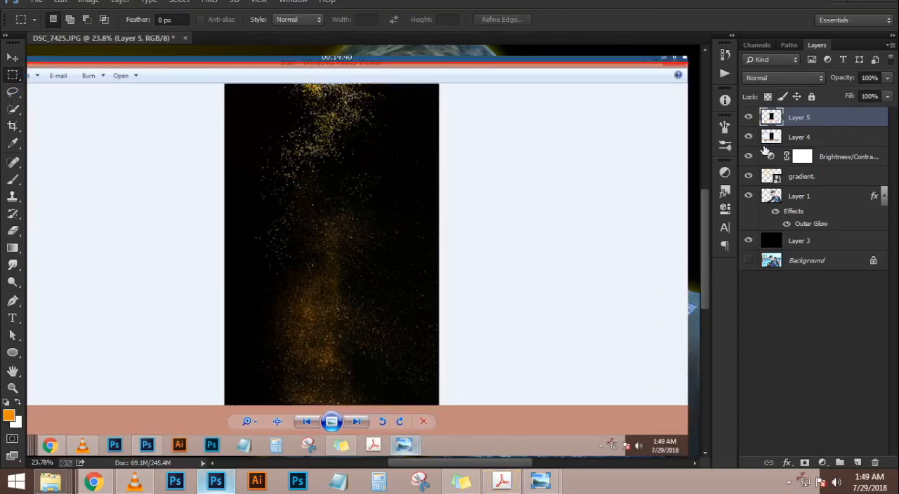
{"action": "left_click", "coordinate": [807, 139]}
{"action": "key", "text": "Delete"}
Scale up the cropped dust layer with Free Transform so it spans the full height of the canvas
{"action": "scroll", "coordinate": [427, 166], "scroll_direction": "down", "scroll_amount": 4}
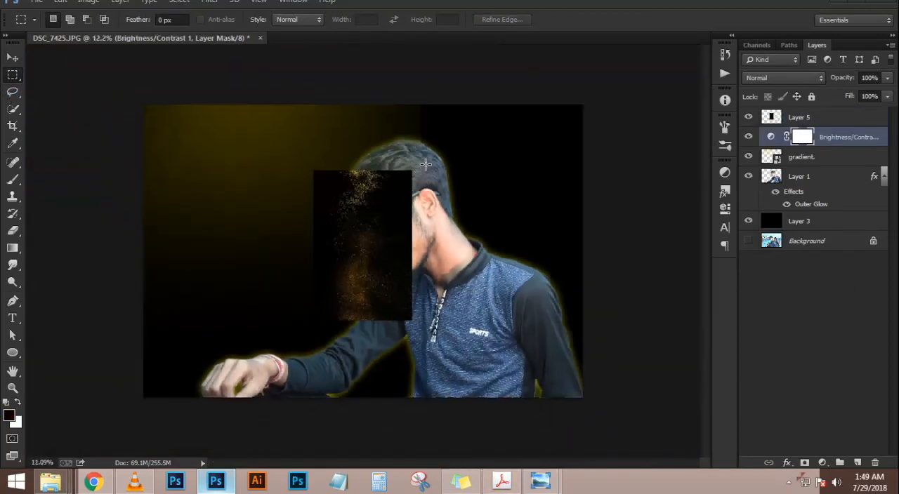
{"action": "scroll", "coordinate": [426, 165], "scroll_direction": "down", "scroll_amount": 1}
{"action": "key", "text": "ctrl+t"}
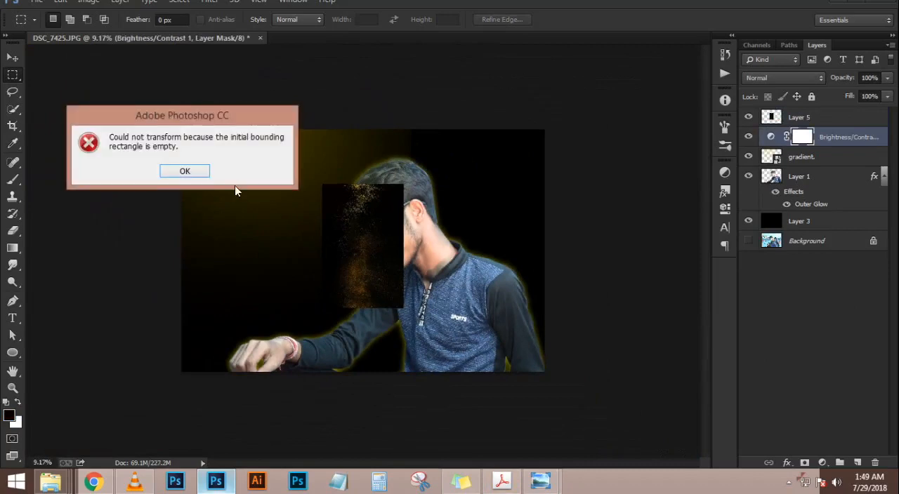
{"action": "left_click", "coordinate": [184, 172]}
{"action": "left_click", "coordinate": [840, 119]}
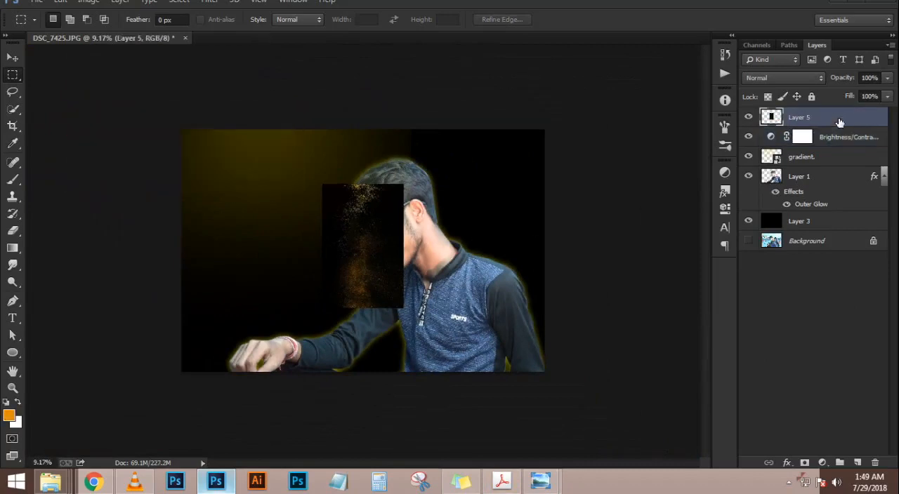
{"action": "key", "text": "ctrl+t"}
{"action": "left_click_drag", "start_coordinate": [407, 301], "coordinate": [484, 414]}
{"action": "key", "text": "Return"}
Set the dust layer's blend mode to Screen and move the dust to the area in front of the man
{"action": "left_click", "coordinate": [808, 77]}
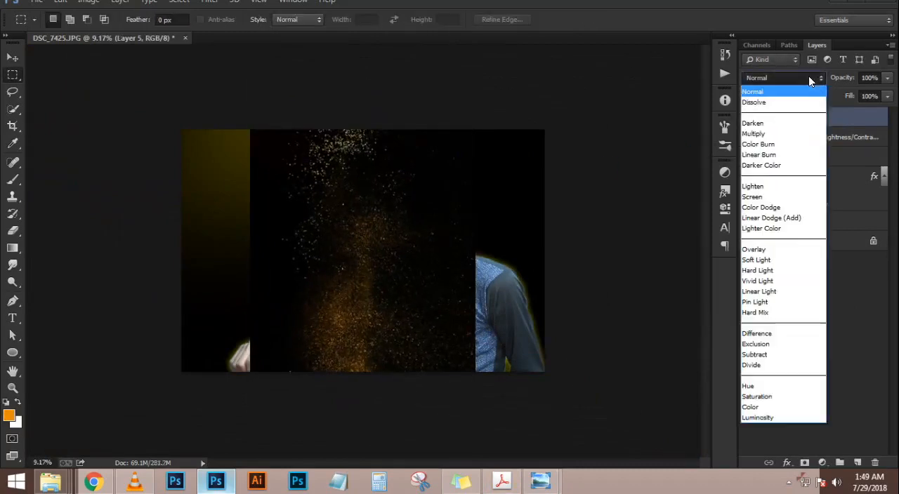
{"action": "left_click", "coordinate": [778, 197]}
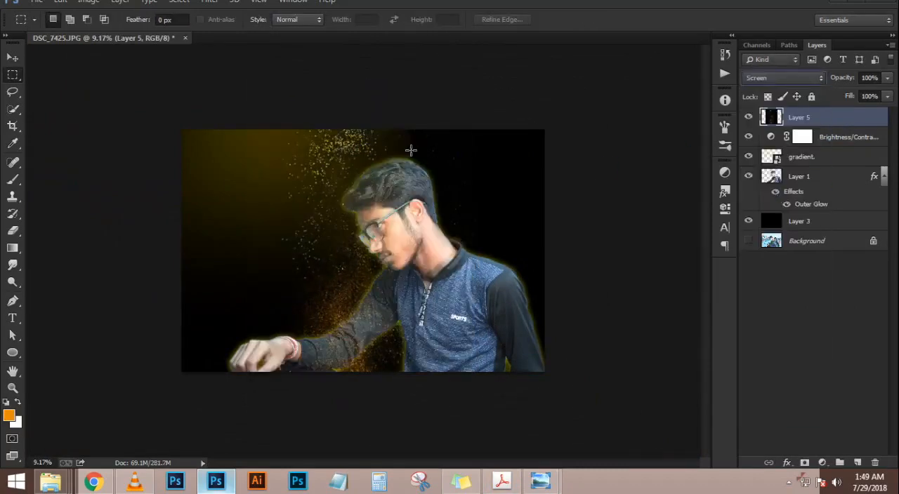
{"action": "left_click", "coordinate": [13, 57]}
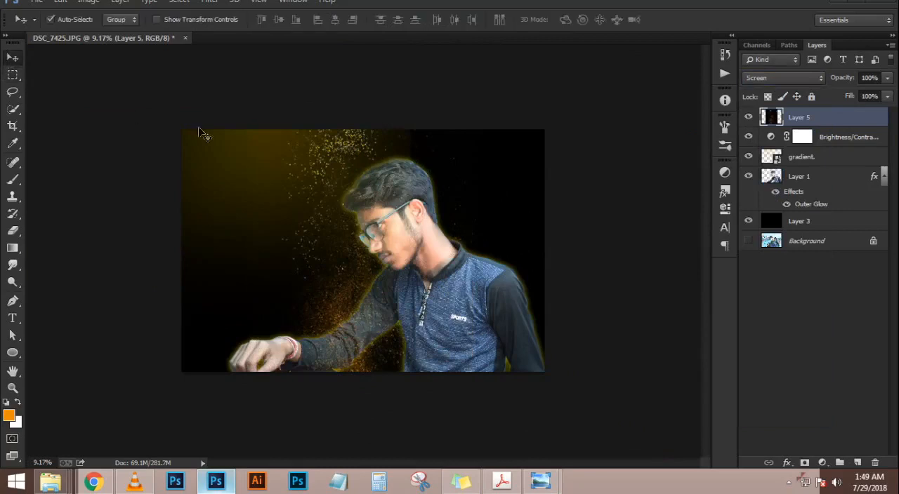
{"action": "left_click_drag", "start_coordinate": [353, 233], "coordinate": [274, 212]}
Move the cutout man toward the right edge of the canvas and remove his Outer Glow effect
{"action": "scroll", "coordinate": [351, 193], "scroll_direction": "up", "scroll_amount": 1}
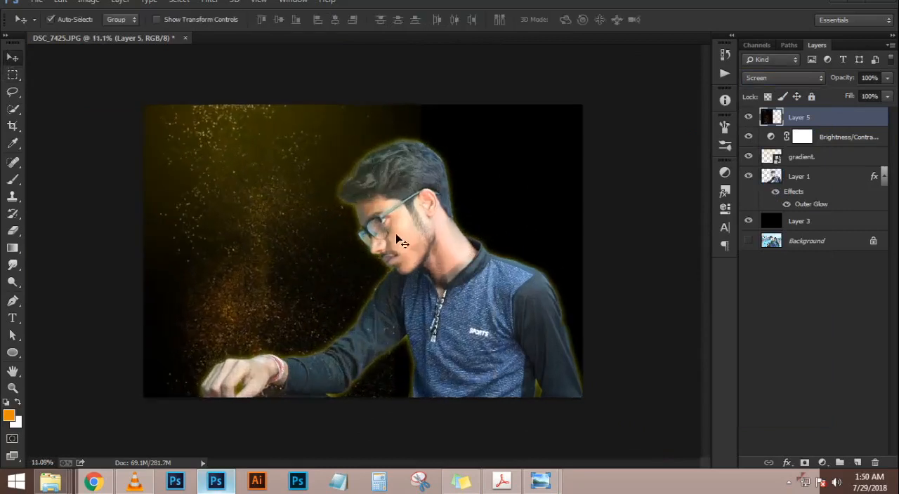
{"action": "left_click", "coordinate": [432, 266]}
{"action": "left_click_drag", "start_coordinate": [518, 310], "coordinate": [546, 314]}
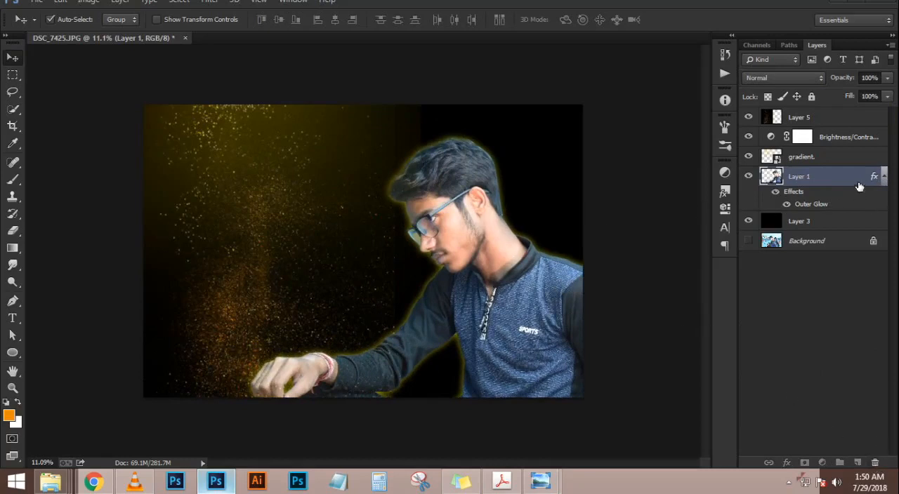
{"action": "left_click_drag", "start_coordinate": [871, 177], "coordinate": [877, 465]}
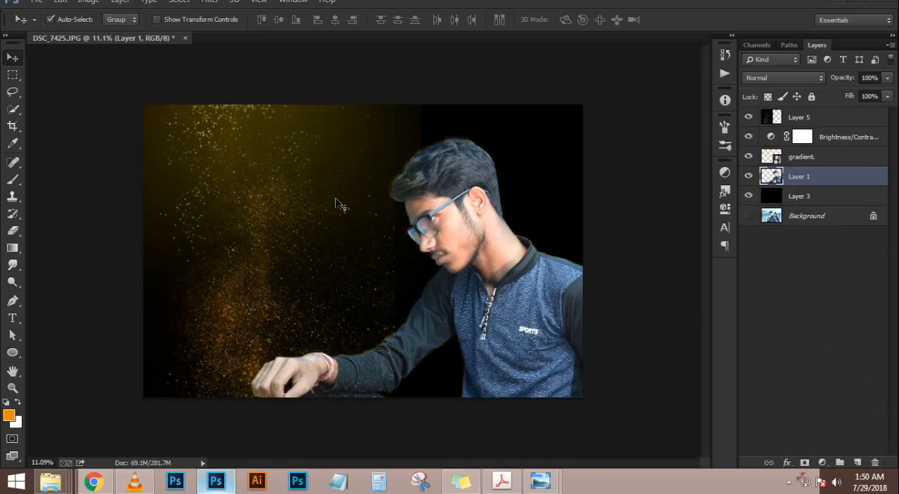
{"action": "scroll", "coordinate": [340, 208], "scroll_direction": "up", "scroll_amount": 2}
{"action": "key", "text": "e"}
{"action": "mouse_move", "coordinate": [442, 80]}
{"action": "left_mouse_down"}
{"action": "mouse_move", "coordinate": [422, 187]}
{"action": "mouse_move", "coordinate": [425, 414]}
{"action": "left_mouse_up"}
{"action": "key", "text": "ctrl+z"}
Rasterize the gradient smart object layer
{"action": "left_click", "coordinate": [834, 158]}
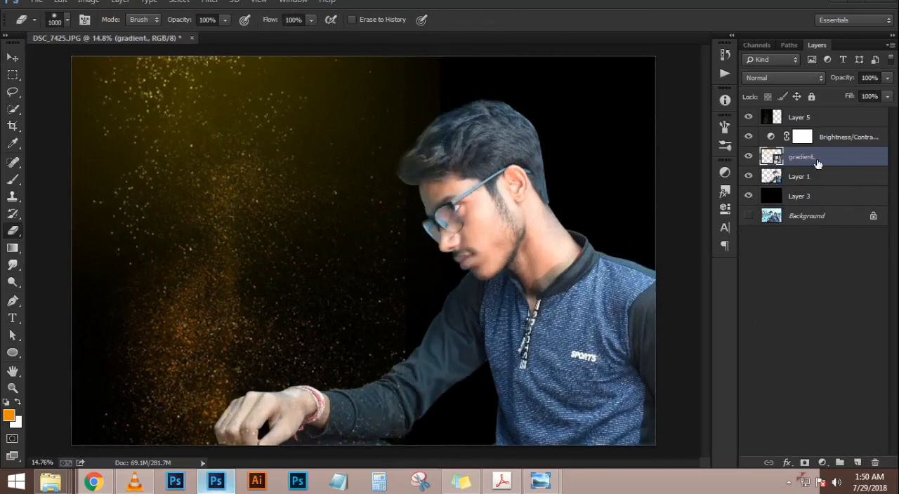
{"action": "right_click", "coordinate": [832, 158]}
{"action": "left_click", "coordinate": [575, 187]}
Try to soften the vertical edges of the gradient and dust layers beside the face with the Eraser
{"action": "mouse_move", "coordinate": [435, 42]}
{"action": "left_mouse_down"}
{"action": "mouse_move", "coordinate": [421, 210]}
{"action": "mouse_move", "coordinate": [430, 442]}
{"action": "left_mouse_up"}
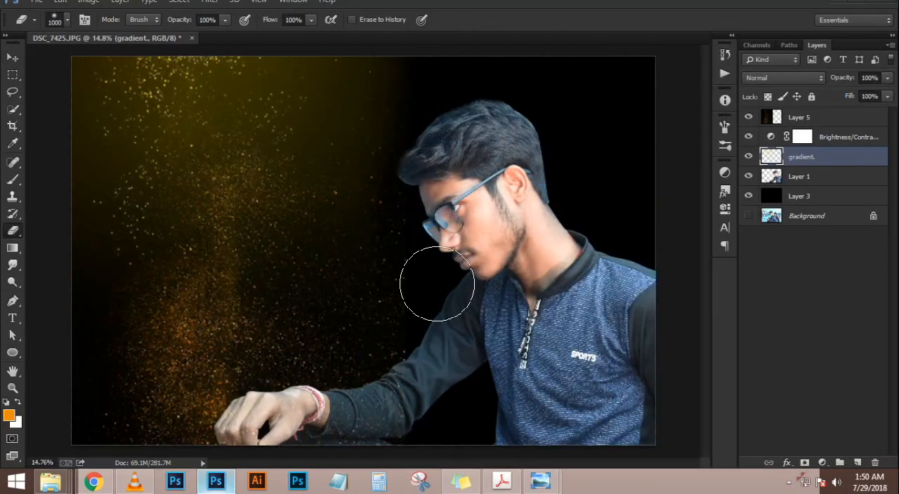
{"action": "mouse_move", "coordinate": [417, 54]}
{"action": "left_mouse_down"}
{"action": "mouse_move", "coordinate": [413, 166]}
{"action": "mouse_move", "coordinate": [420, 108]}
{"action": "mouse_move", "coordinate": [415, 390]}
{"action": "mouse_move", "coordinate": [418, 284]}
{"action": "mouse_move", "coordinate": [433, 434]}
{"action": "mouse_move", "coordinate": [429, 295]}
{"action": "mouse_move", "coordinate": [432, 459]}
{"action": "left_mouse_up"}
{"action": "left_click", "coordinate": [805, 121]}
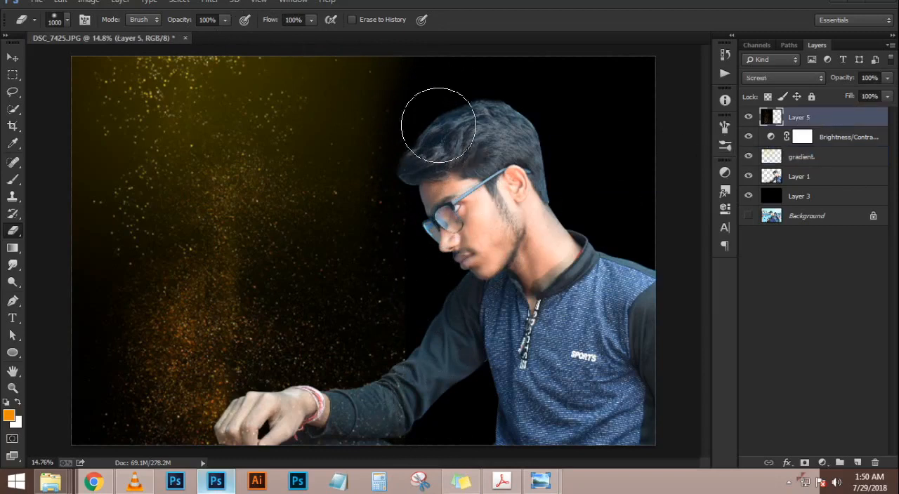
{"action": "left_click", "coordinate": [437, 399]}
{"action": "key", "text": "ctrl+alt+z"}
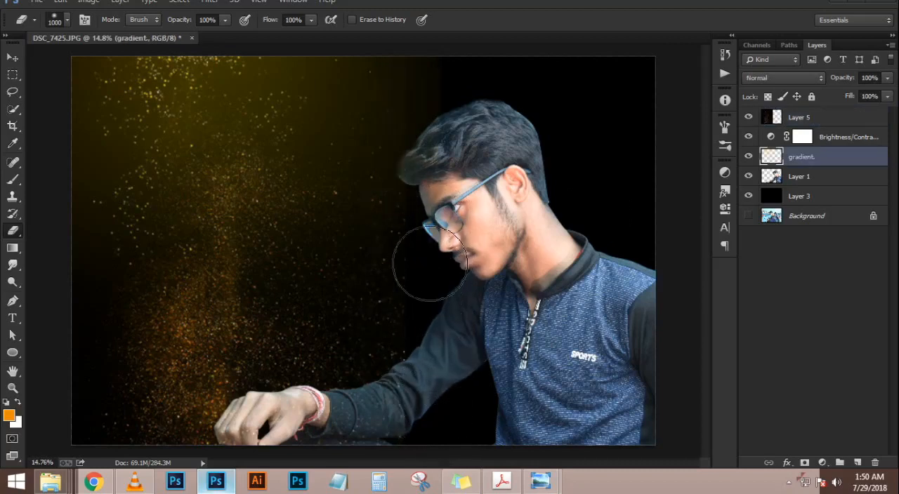
Erase the hard vertical edge of the dust layer beside the man's face with the large soft Eraser
{"action": "left_click", "coordinate": [839, 116]}
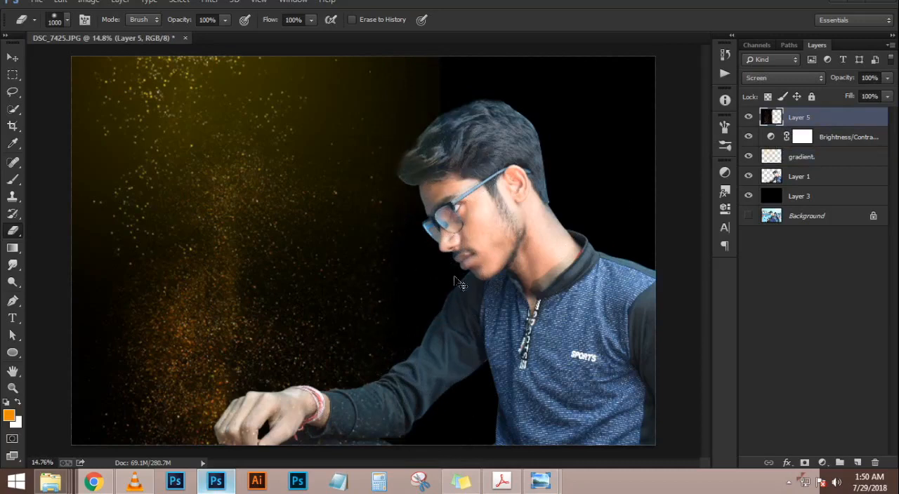
Try to flip the dust layer horizontally around a shifted reference point so it covers the man
{"action": "key", "text": "ctrl+t"}
{"action": "right_click", "coordinate": [353, 279]}
{"action": "left_click", "coordinate": [292, 237]}
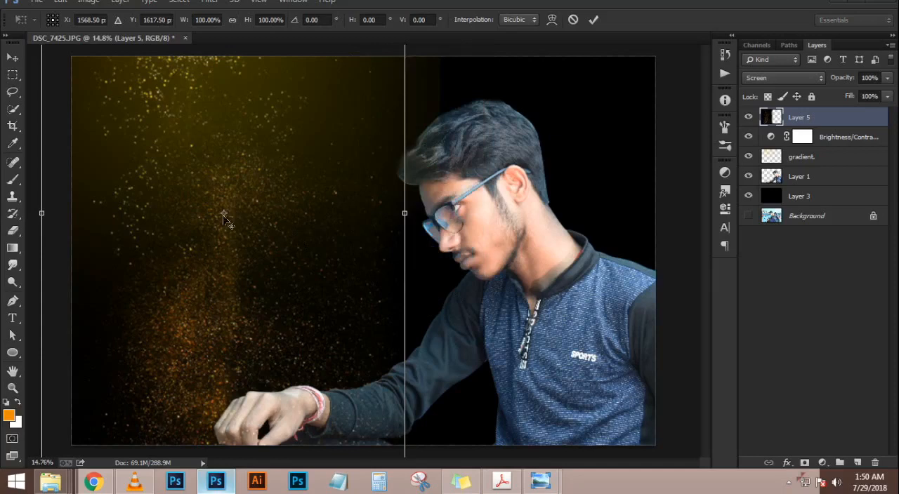
{"action": "left_click_drag", "start_coordinate": [224, 215], "coordinate": [393, 214]}
{"action": "right_click", "coordinate": [343, 233]}
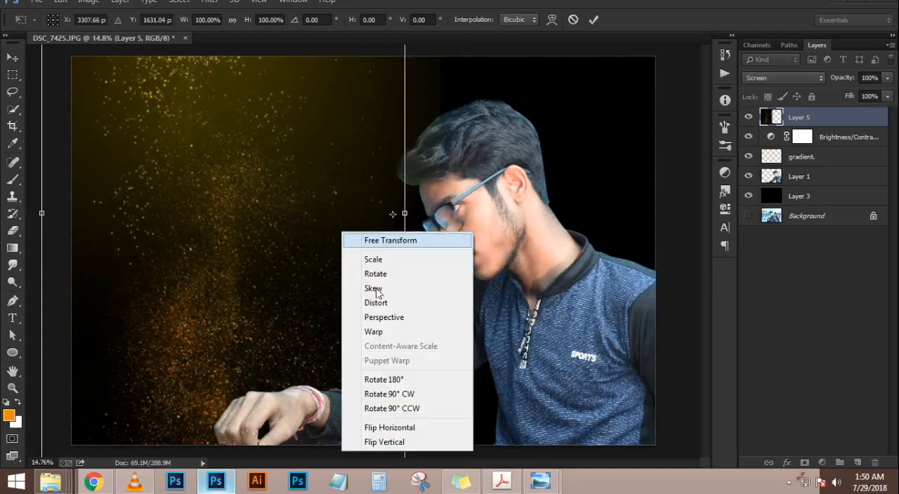
{"action": "left_click", "coordinate": [382, 427]}
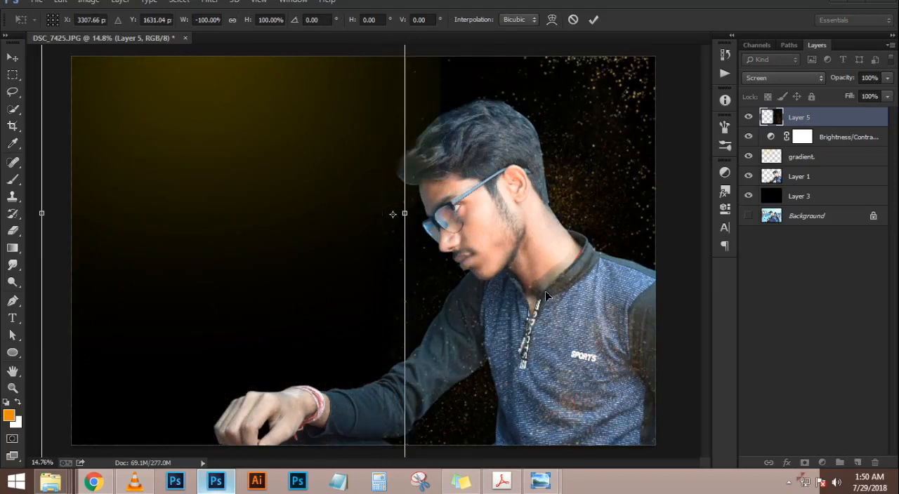
{"action": "key", "text": "Return"}
{"action": "key", "text": "e"}
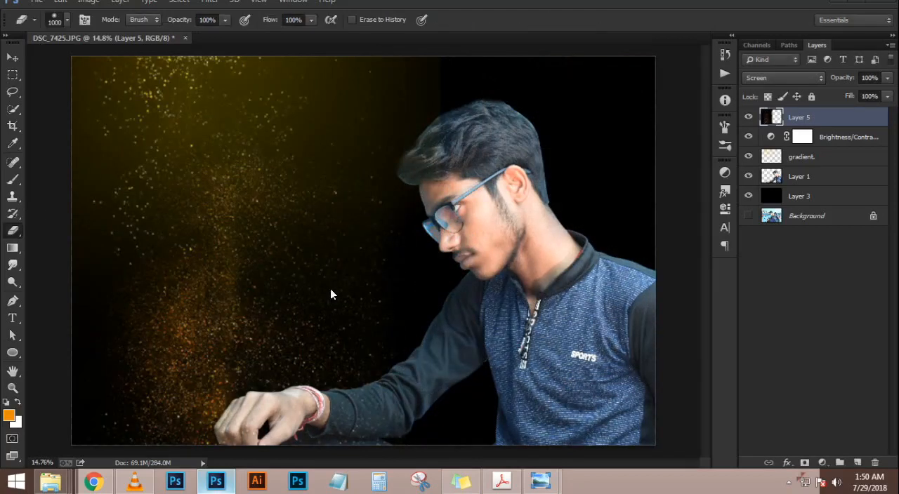
Try a duplicate of the dust layer flipped horizontally and moved over the man, and delete the copy
{"action": "key", "text": "ctrl+j"}
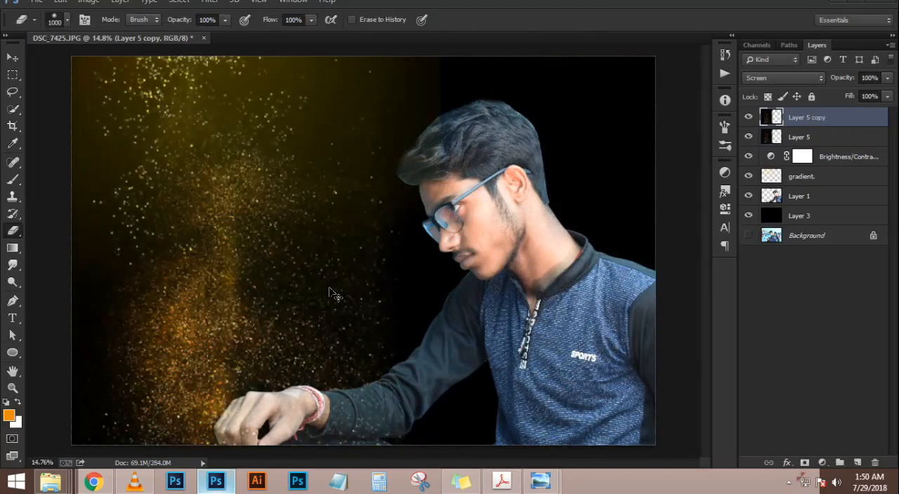
{"action": "key", "text": "ctrl+t"}
{"action": "right_click", "coordinate": [330, 289]}
{"action": "left_click", "coordinate": [230, 273]}
{"action": "left_click_drag", "start_coordinate": [223, 213], "coordinate": [287, 241]}
{"action": "right_click", "coordinate": [287, 245]}
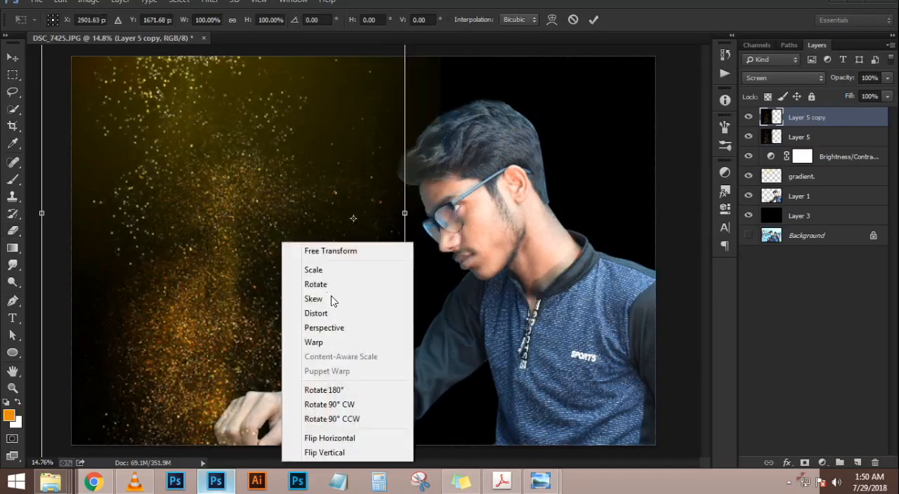
{"action": "left_click", "coordinate": [344, 435]}
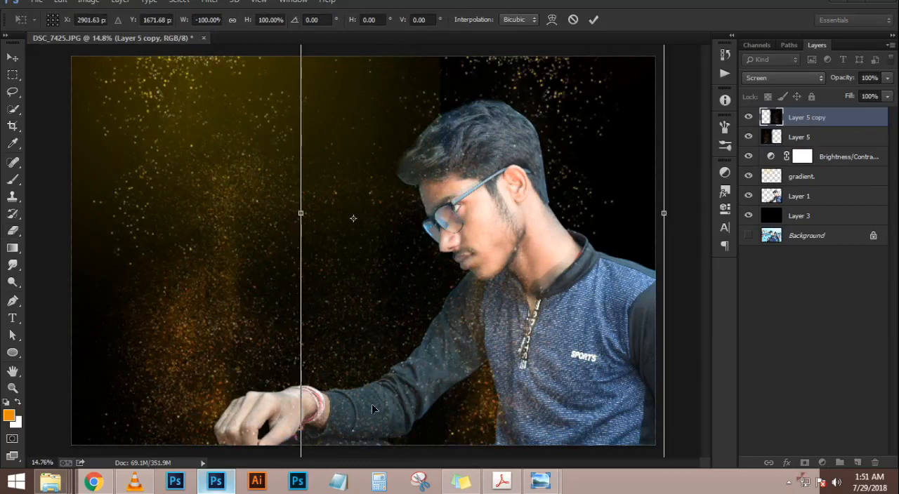
{"action": "mouse_move", "coordinate": [417, 377]}
{"action": "left_mouse_down"}
{"action": "mouse_move", "coordinate": [485, 357]}
{"action": "mouse_move", "coordinate": [558, 370]}
{"action": "left_mouse_up"}
{"action": "key", "text": "Return"}
{"action": "key", "text": "Delete"}
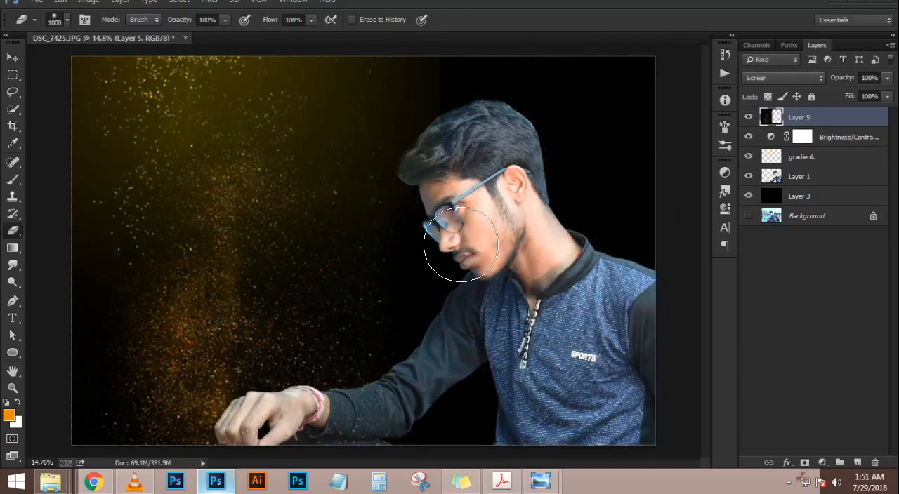
Leave the Independence Day image results in Chrome and switch to Windows Photo Viewer
{"action": "left_click", "coordinate": [12, 56]}
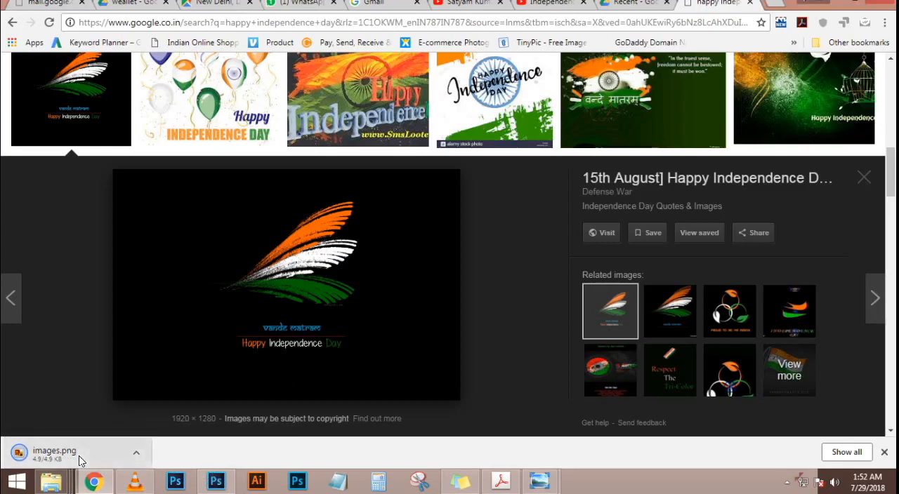
{"action": "left_click", "coordinate": [536, 483]}
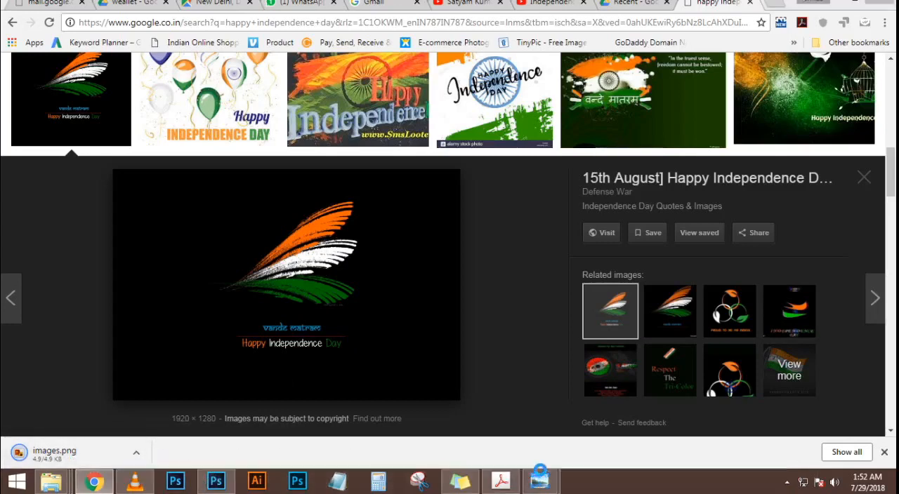
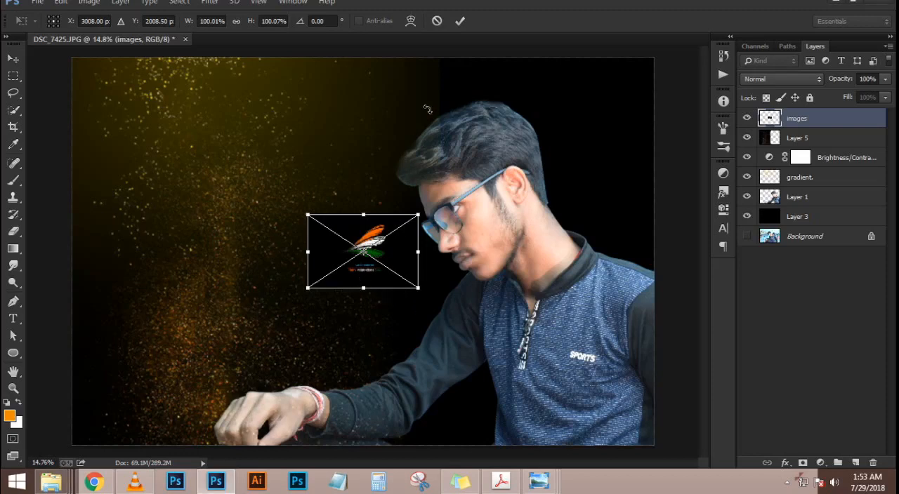
Place the Independence Day graphic, enlarge it to about 324% and position it in the dark area in front of the man
{"action": "left_click", "coordinate": [461, 22]}
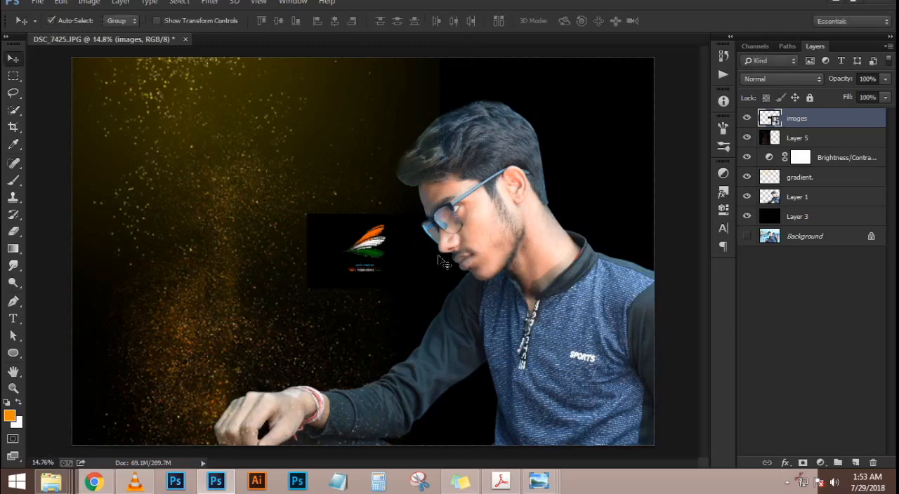
{"action": "key", "text": "ctrl+t"}
{"action": "left_click_drag", "start_coordinate": [418, 283], "coordinate": [542, 370]}
{"action": "left_click_drag", "start_coordinate": [483, 267], "coordinate": [353, 255]}
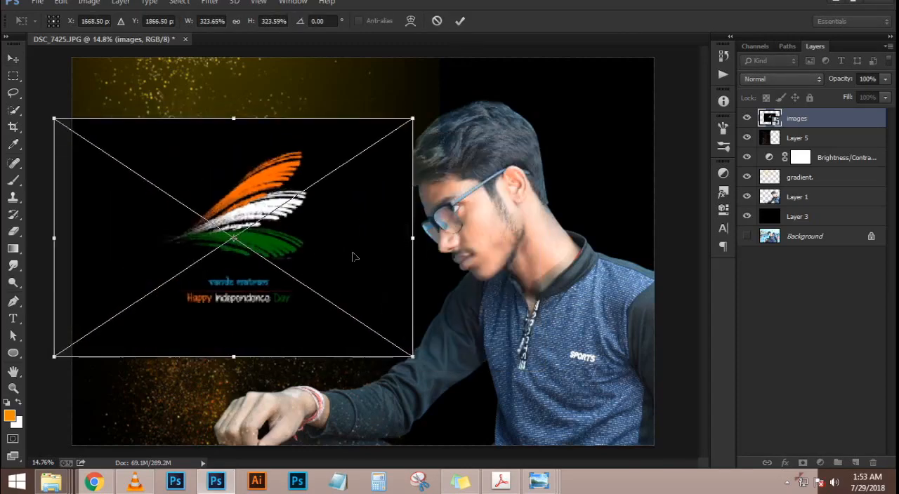
{"action": "key", "text": "Return"}
Move the images layer below Layer 5 and set its blend mode to Lighten so its black background drops out
{"action": "left_click_drag", "start_coordinate": [803, 118], "coordinate": [807, 142]}
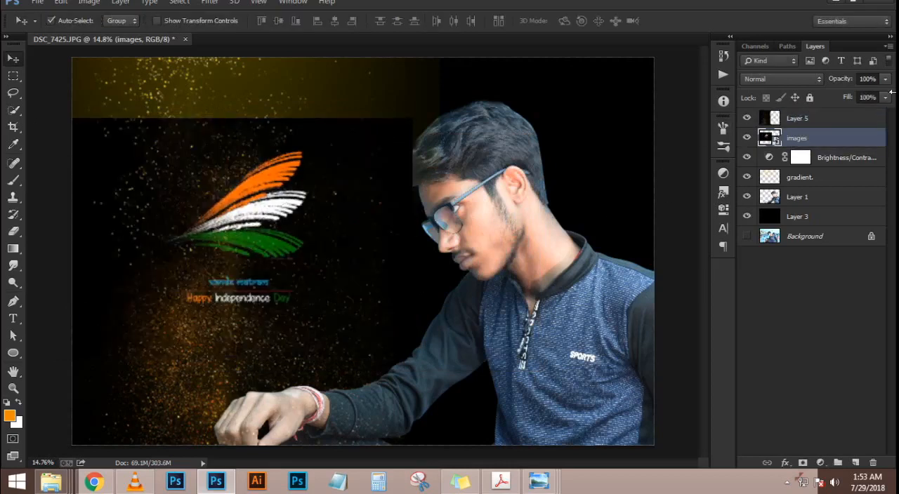
{"action": "left_click", "coordinate": [820, 78]}
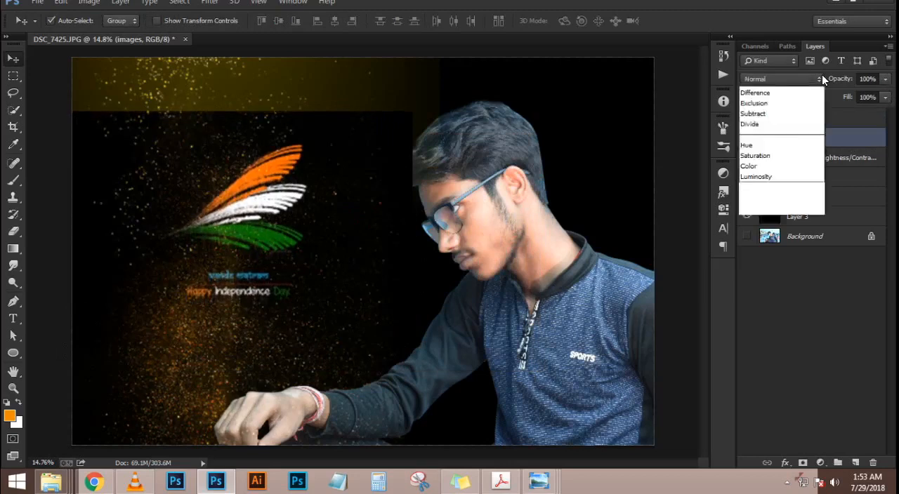
{"action": "left_click", "coordinate": [786, 194]}
{"action": "key", "text": "Up"}
{"action": "key", "text": "Down"}
{"action": "key", "text": "Down"}
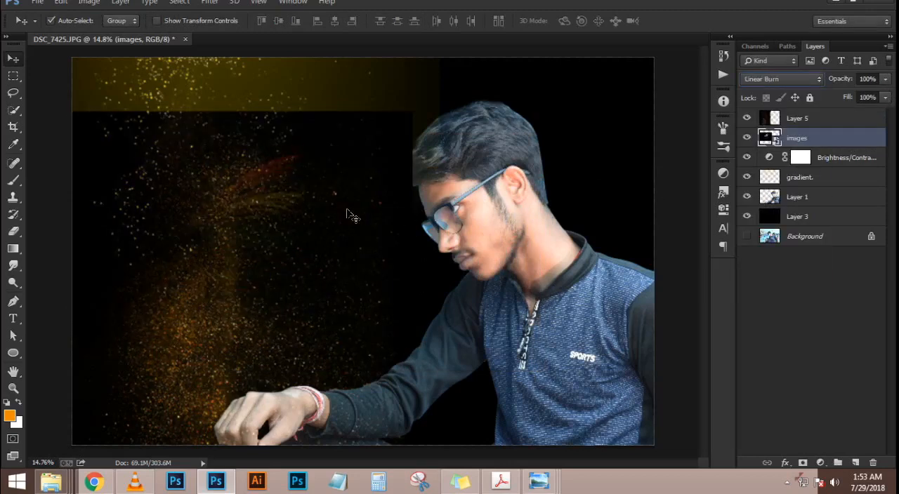
{"action": "key", "text": "Down"}
{"action": "key", "text": "Down"}
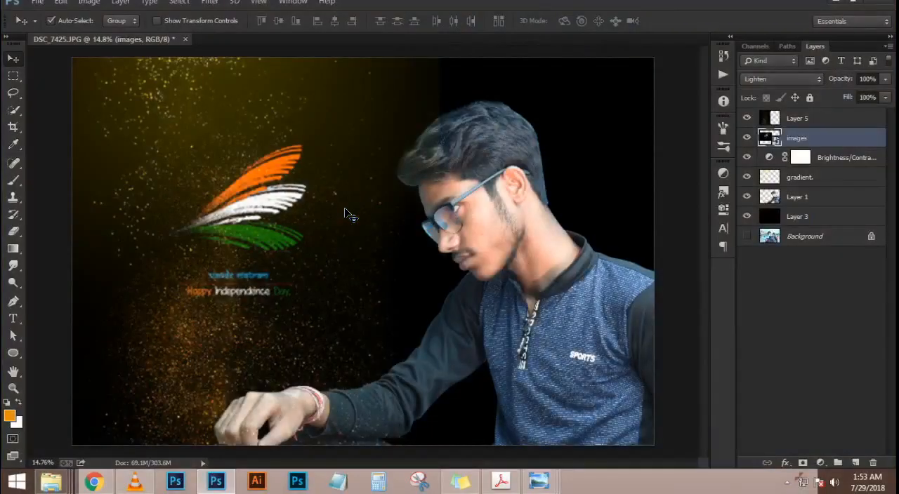
Move the flag graphic up into the yellow glow and place its images layer above Layer 5
{"action": "key", "text": "ctrl+t"}
{"action": "left_click_drag", "start_coordinate": [291, 255], "coordinate": [304, 183]}
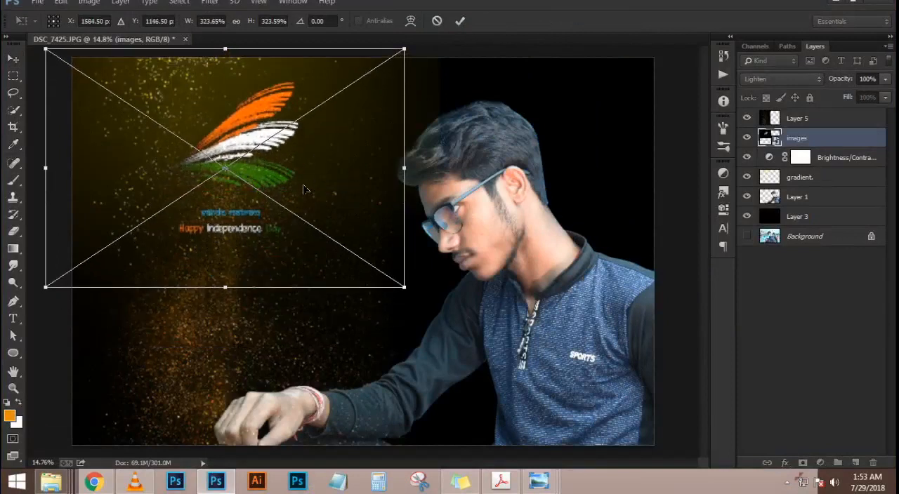
{"action": "key", "text": "Return"}
{"action": "left_click_drag", "start_coordinate": [848, 145], "coordinate": [843, 111]}
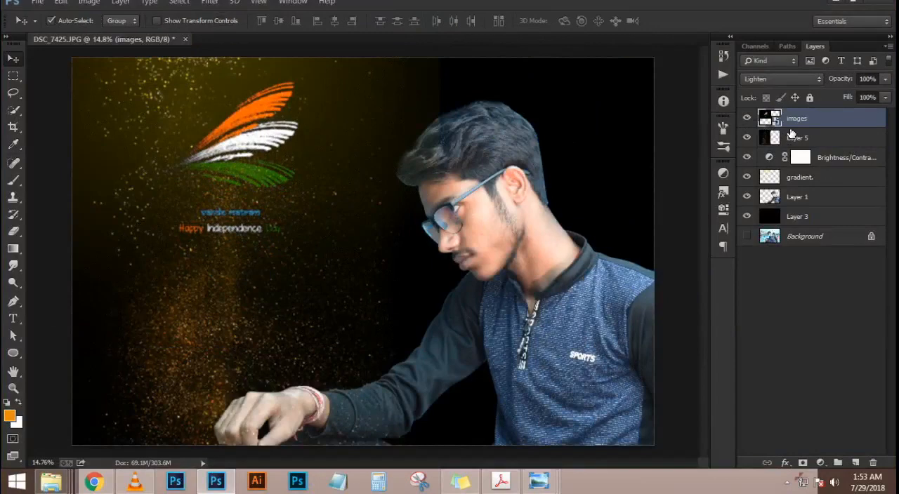
Enlarge the flag graphic further and lower it so it sits between the yellow glow and the man's hand
{"action": "scroll", "coordinate": [196, 140], "scroll_direction": "up", "scroll_amount": 3}
{"action": "scroll", "coordinate": [217, 135], "scroll_direction": "down", "scroll_amount": 2}
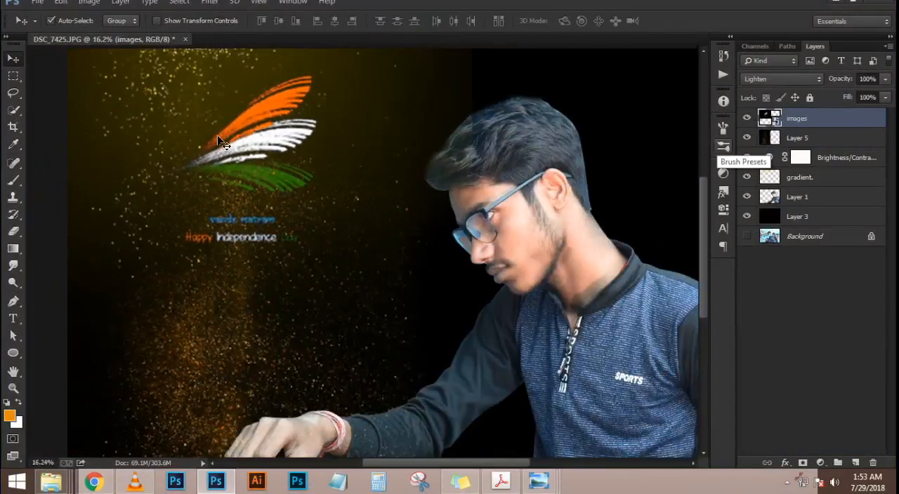
{"action": "scroll", "coordinate": [218, 136], "scroll_direction": "down", "scroll_amount": 3}
{"action": "scroll", "coordinate": [387, 169], "scroll_direction": "up", "scroll_amount": 2}
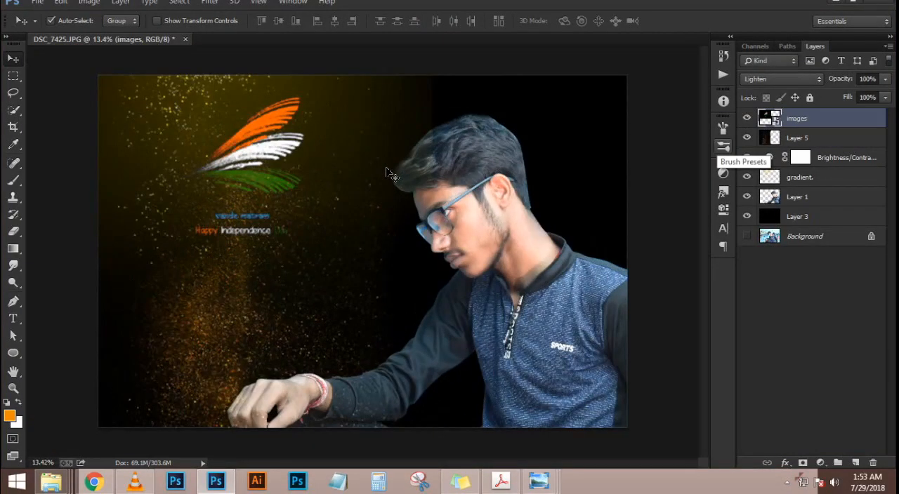
{"action": "key", "text": "ctrl+t"}
{"action": "left_click_drag", "start_coordinate": [404, 295], "coordinate": [481, 316]}
{"action": "left_click_drag", "start_coordinate": [261, 154], "coordinate": [265, 229]}
{"action": "key", "text": "Return"}
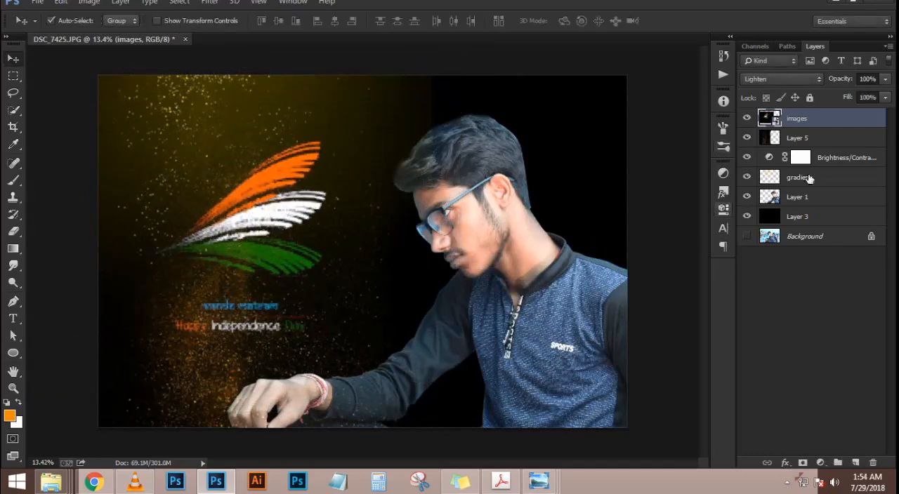
Hide the golden dust layer, Layer 5
{"action": "left_click", "coordinate": [814, 140]}
{"action": "left_click", "coordinate": [746, 138]}
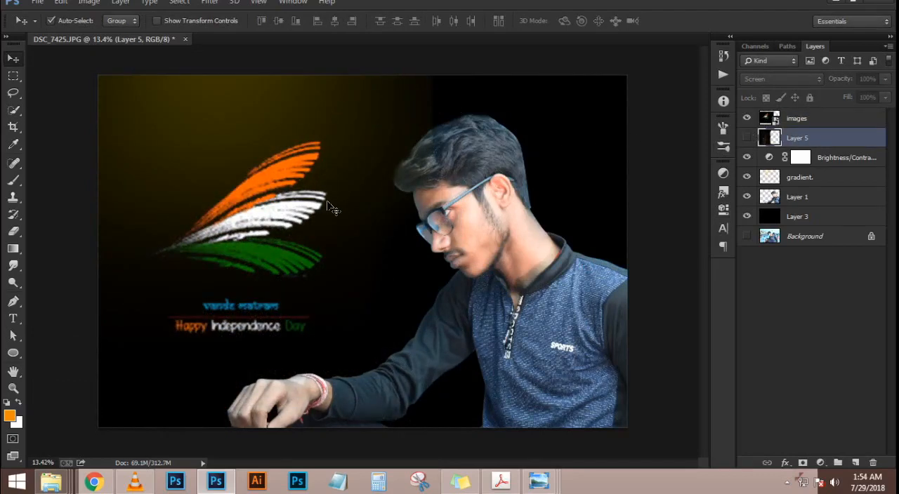
{"action": "scroll", "coordinate": [327, 201], "scroll_direction": "up", "scroll_amount": 1}
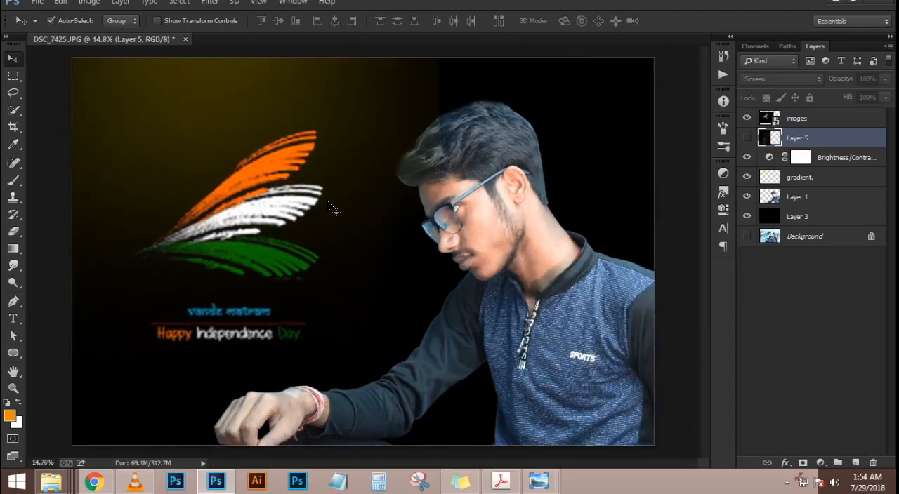
Switch to Chrome and look through the related images and Happy Independence Day results for another graphic on a dark background
{"action": "left_click", "coordinate": [95, 482]}
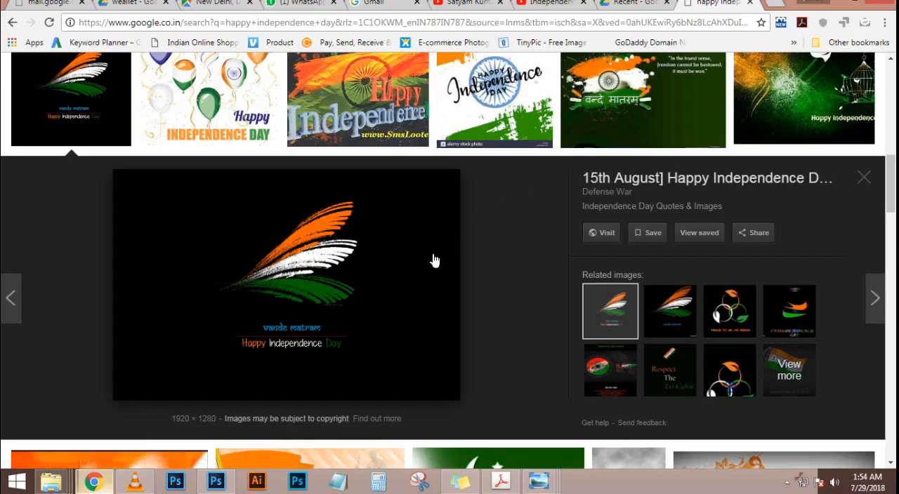
{"action": "scroll", "coordinate": [442, 259], "scroll_direction": "down", "scroll_amount": 1}
{"action": "left_click", "coordinate": [677, 239]}
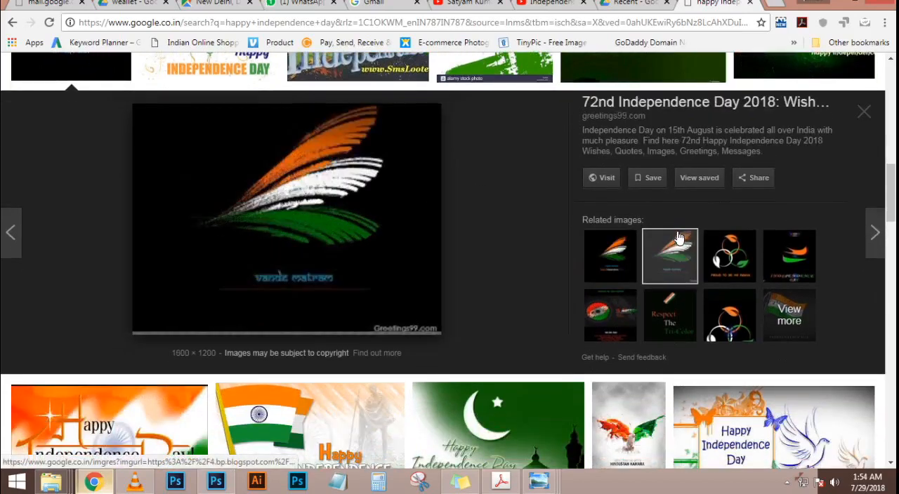
{"action": "left_click", "coordinate": [729, 253]}
{"action": "left_click", "coordinate": [785, 258]}
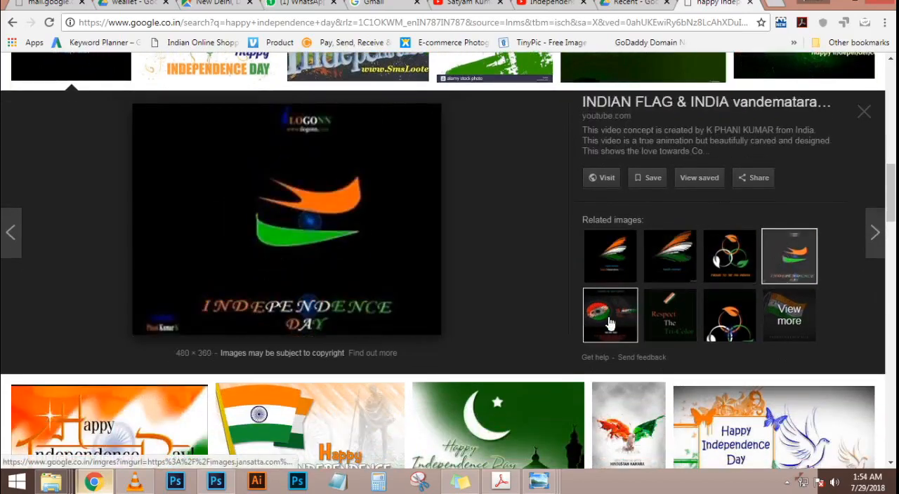
{"action": "left_click", "coordinate": [667, 320]}
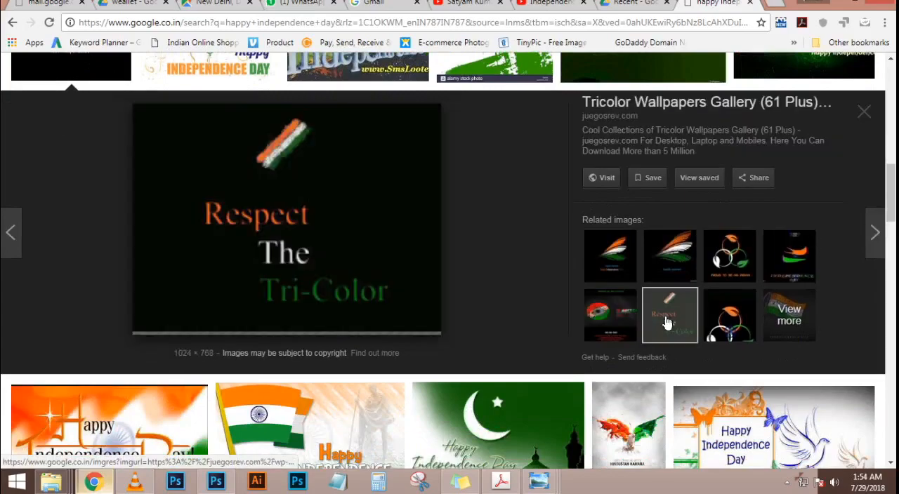
{"action": "left_click", "coordinate": [746, 320]}
{"action": "scroll", "coordinate": [568, 257], "scroll_direction": "down", "scroll_amount": 5}
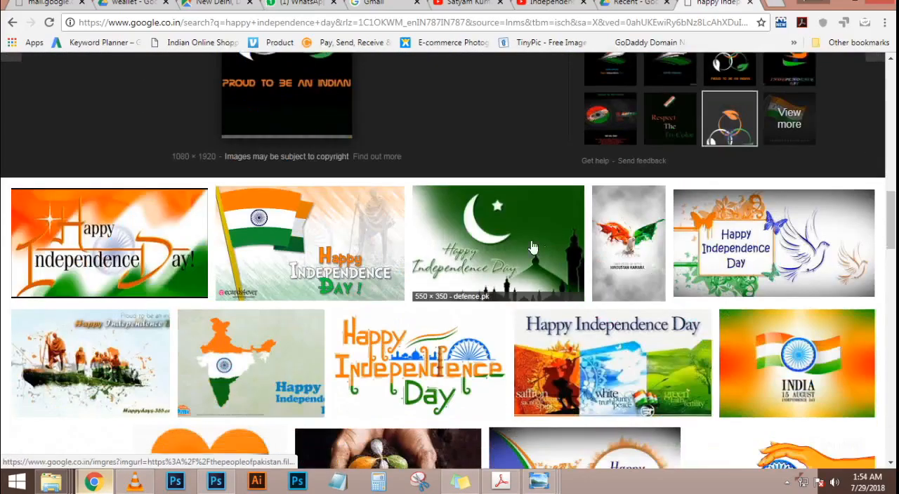
{"action": "scroll", "coordinate": [482, 233], "scroll_direction": "down", "scroll_amount": 12}
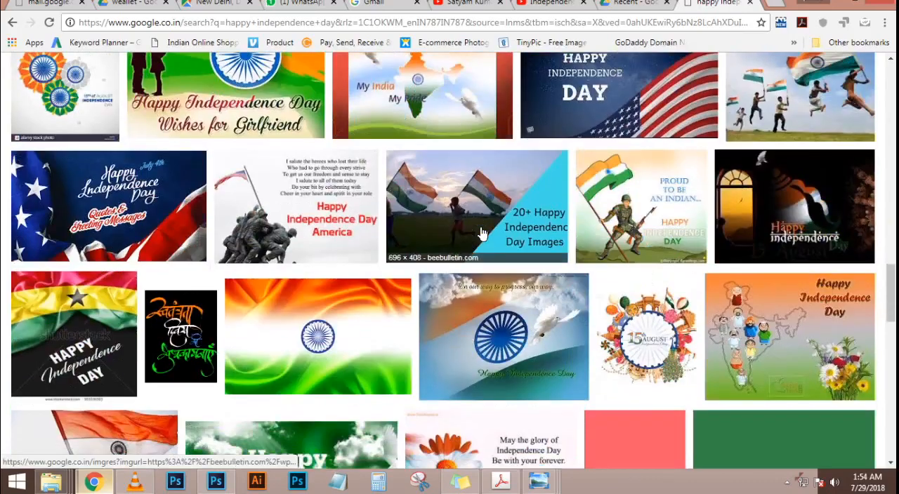
{"action": "scroll", "coordinate": [481, 234], "scroll_direction": "down", "scroll_amount": 2}
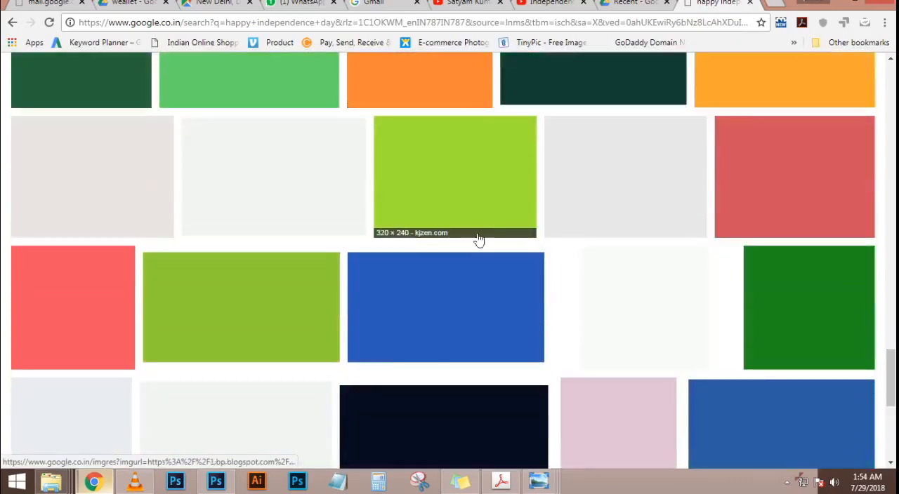
Switch back to Photoshop and select the images layer with the flag graphic
{"action": "left_click", "coordinate": [216, 482]}
{"action": "scroll", "coordinate": [386, 169], "scroll_direction": "down", "scroll_amount": 1}
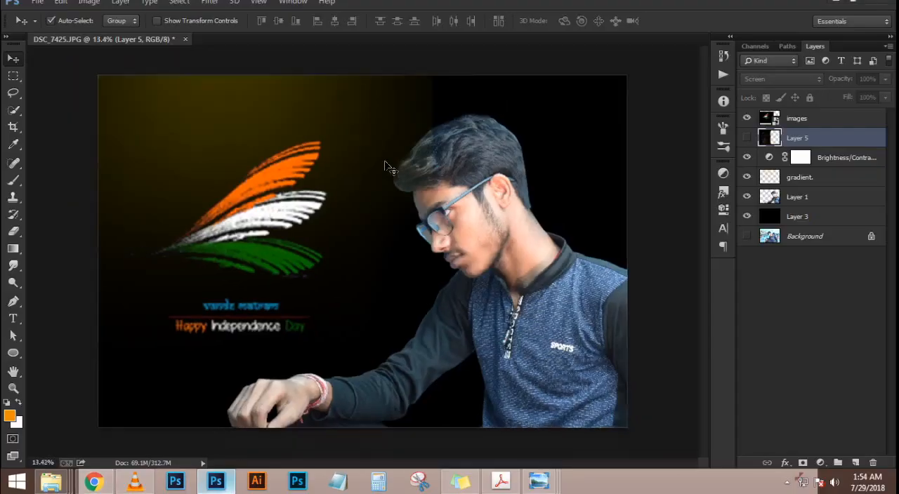
{"action": "scroll", "coordinate": [397, 193], "scroll_direction": "up", "scroll_amount": 1}
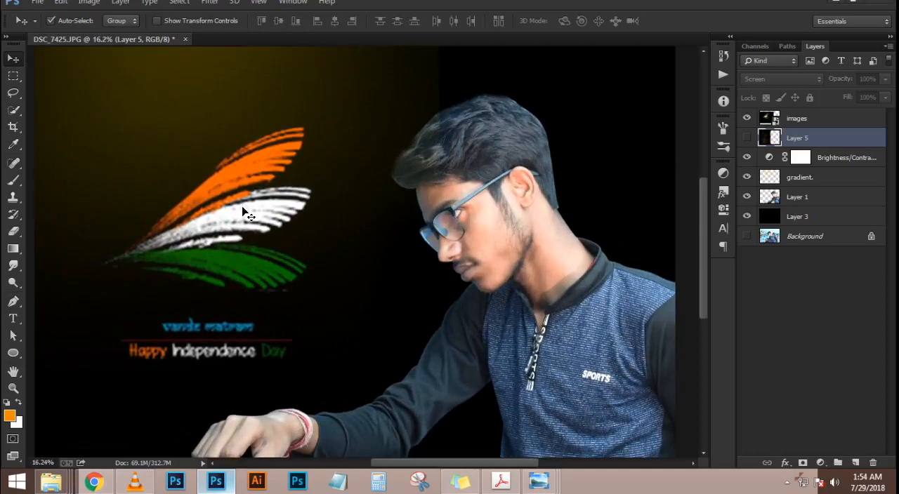
{"action": "left_click", "coordinate": [641, 191]}
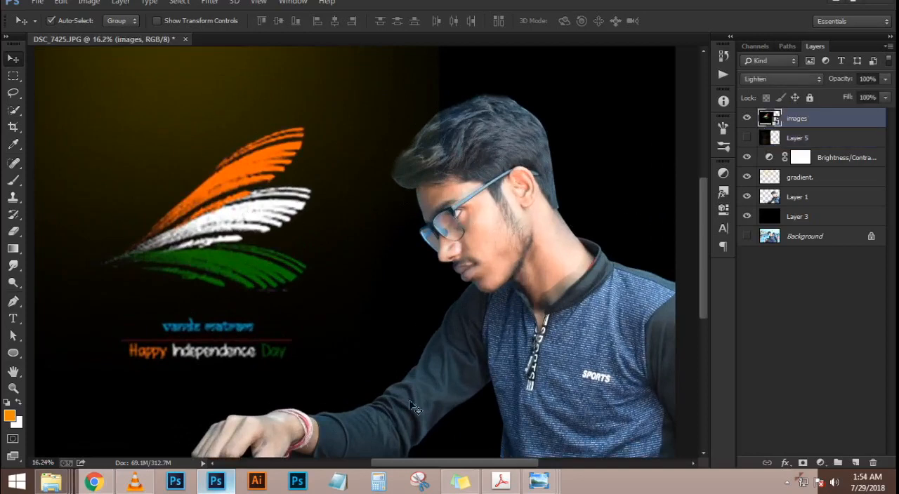
Return to Chrome and browse further down the Independence Day image results
{"action": "left_click", "coordinate": [95, 482]}
{"action": "scroll", "coordinate": [533, 317], "scroll_direction": "down", "scroll_amount": 5}
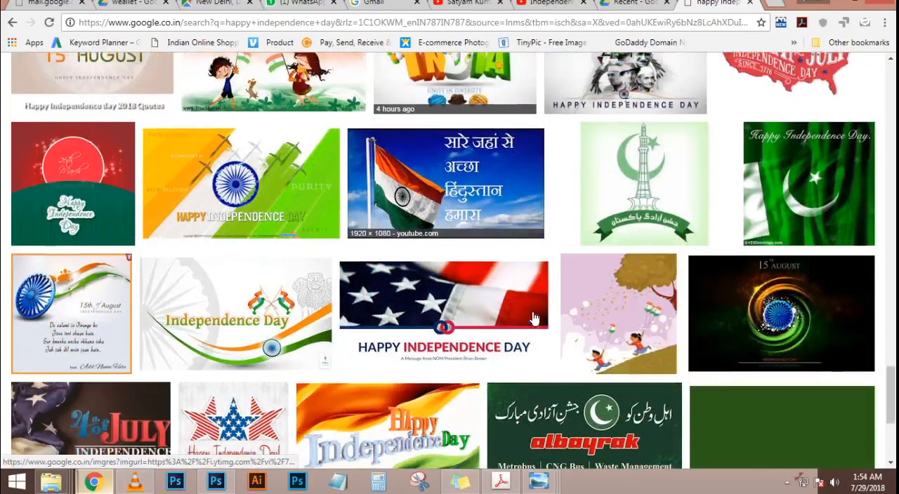